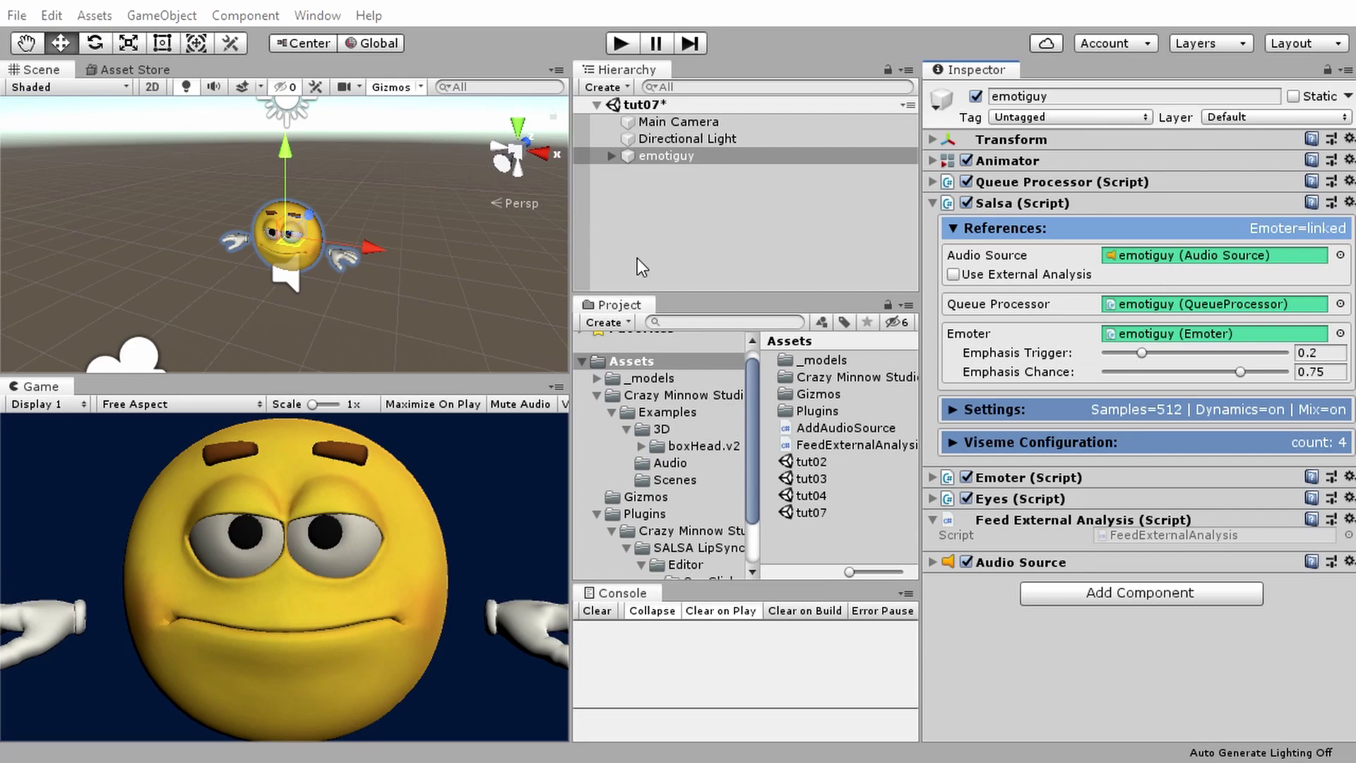
Remove the Audio Source and Feed External Analysis components from emotiguy.
right_click(1047, 570)
click(1112, 608)
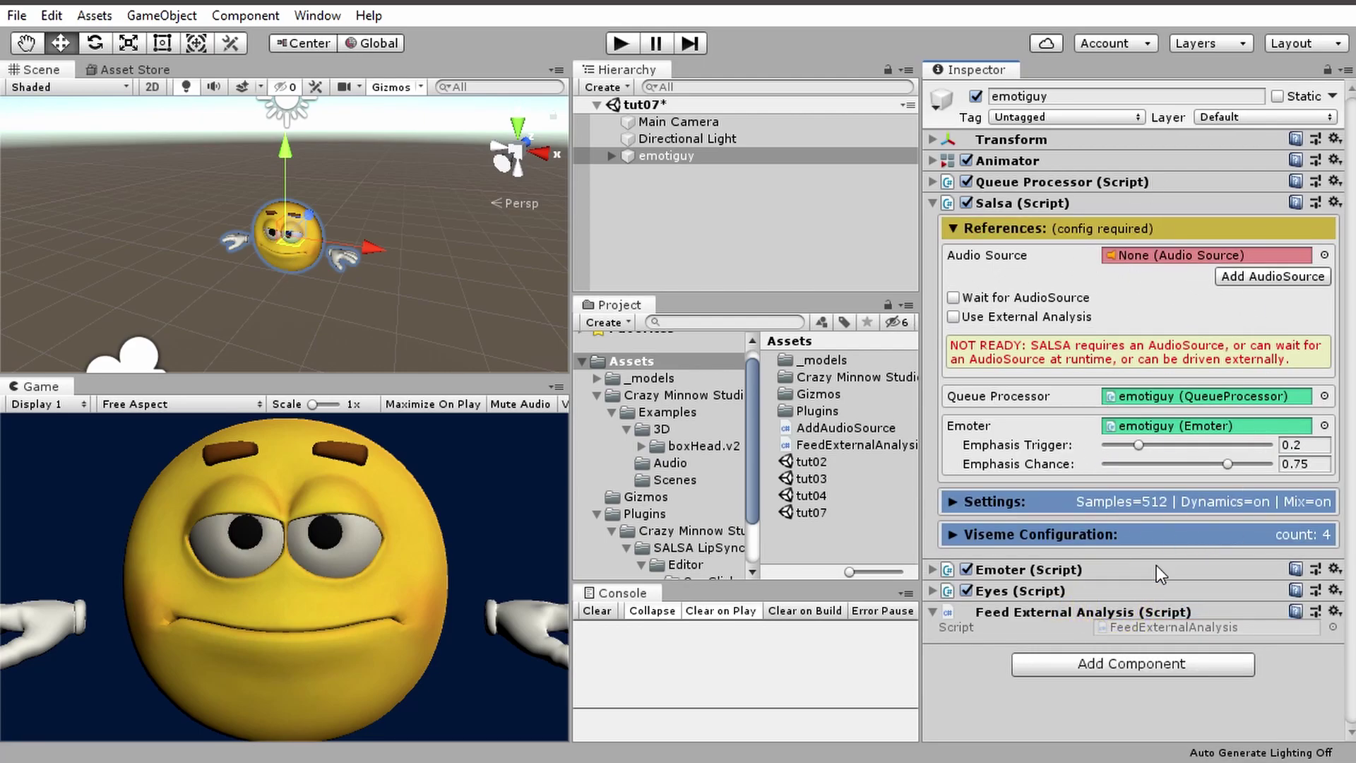
right_click(1037, 610)
click(1103, 654)
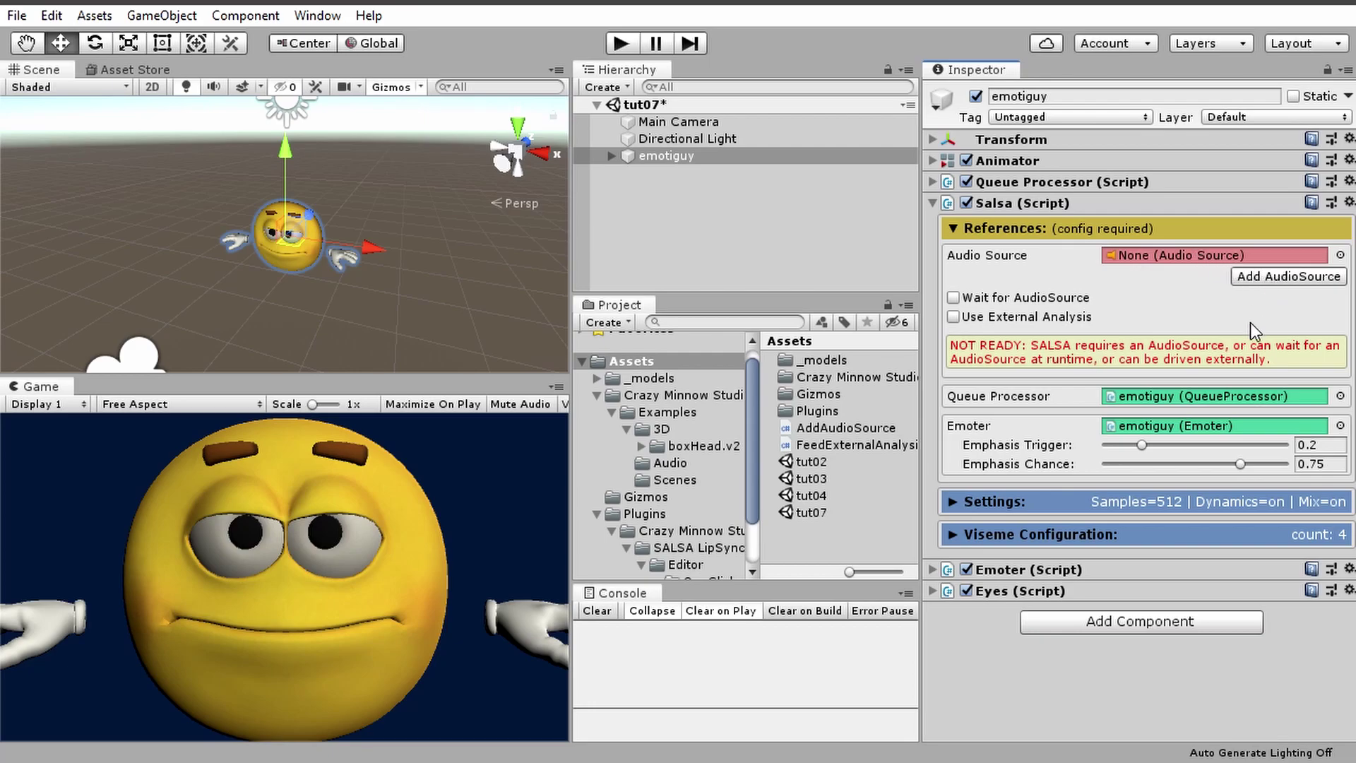
Test adding and relinking an Audio Source for SALSA, then remove the Audio Source again.
click(1265, 274)
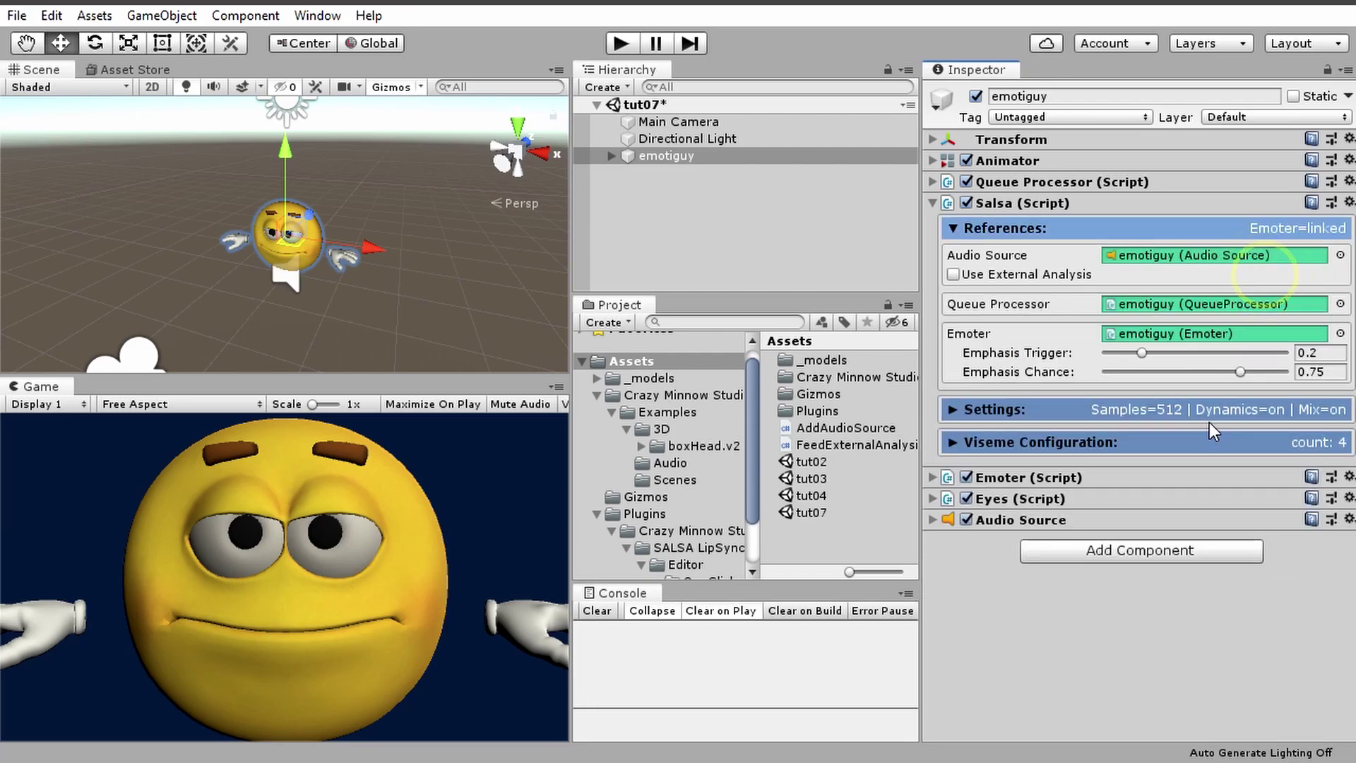
click(1233, 258)
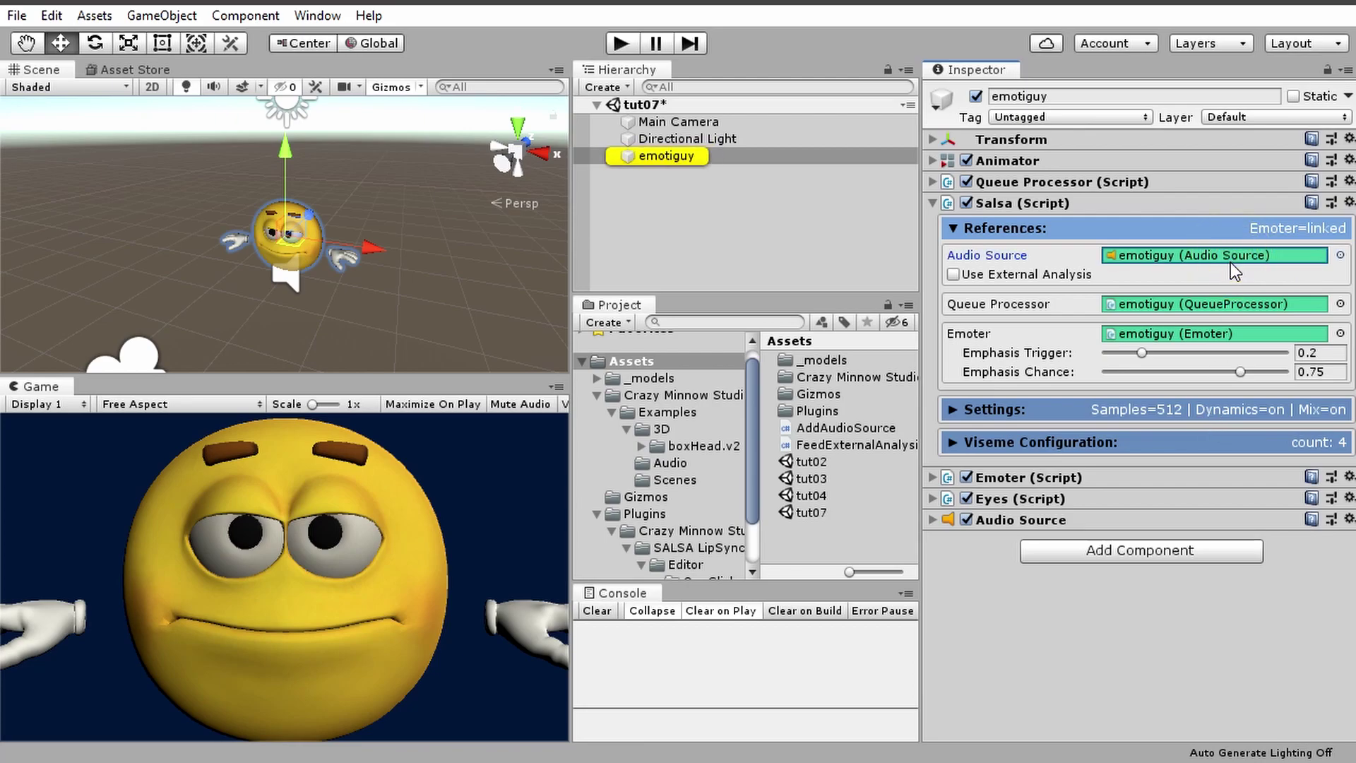
key(Delete)
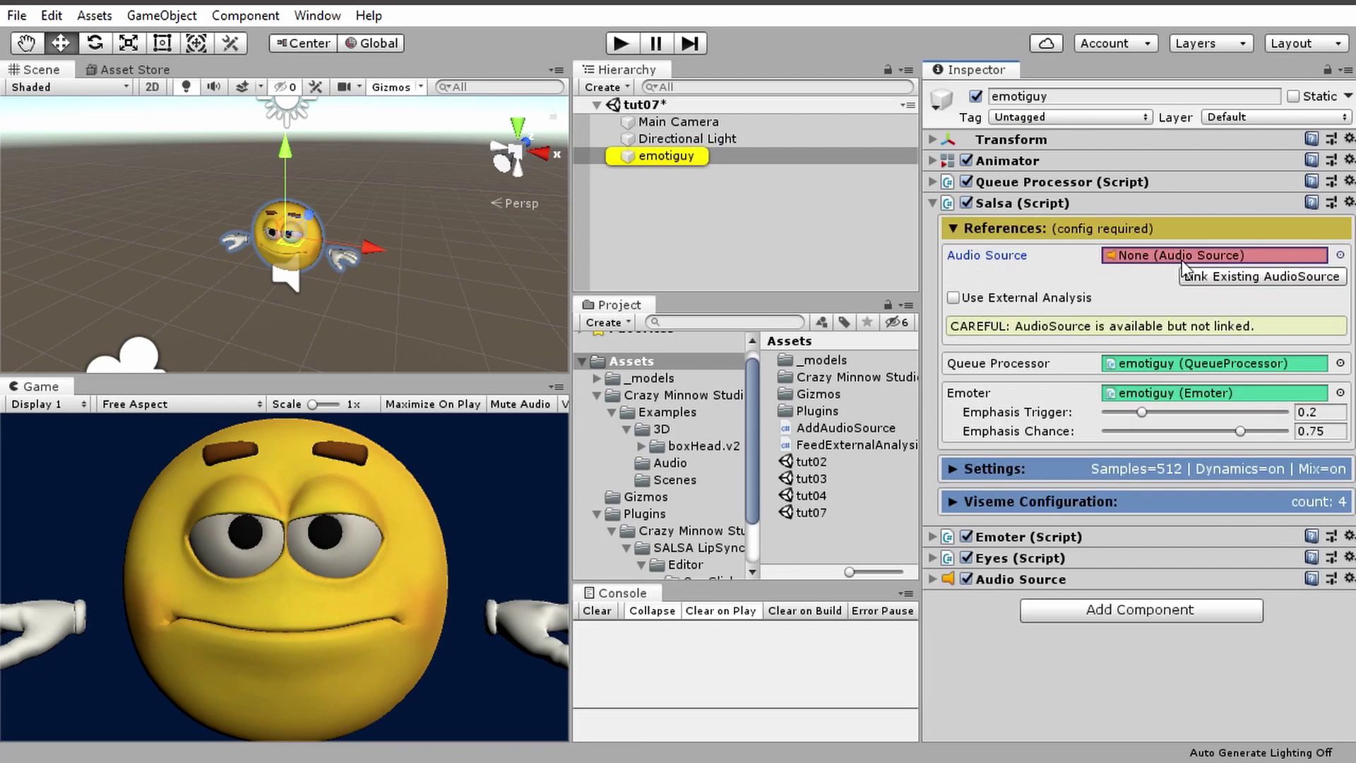
click(1263, 277)
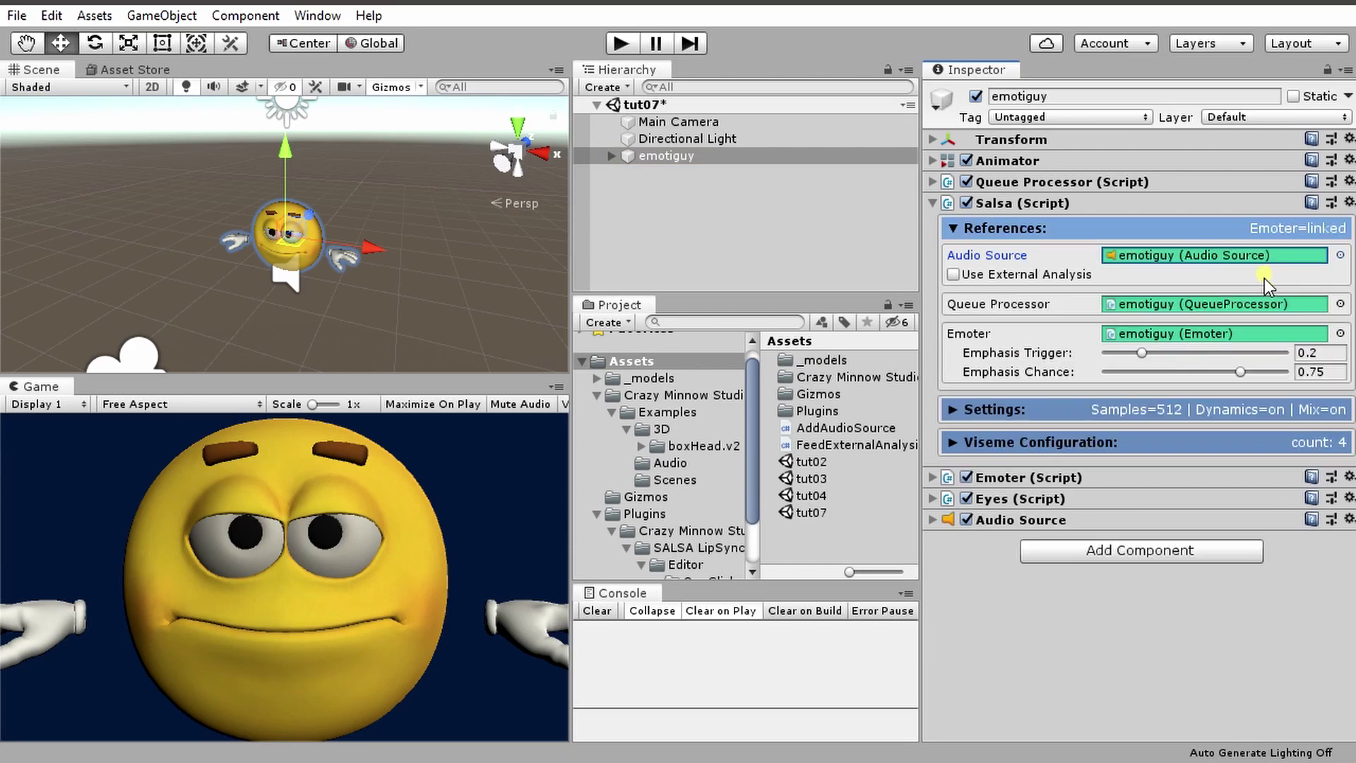
right_click(1091, 522)
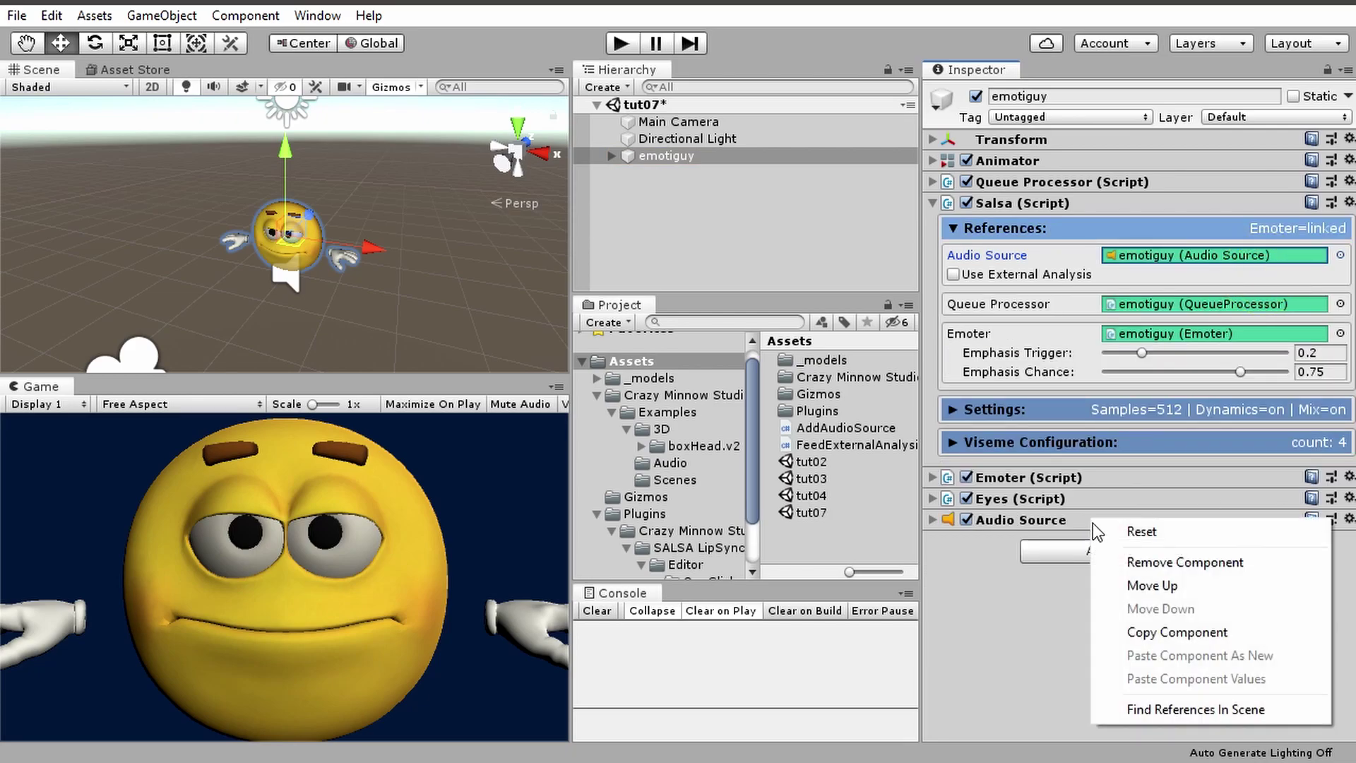
click(1130, 562)
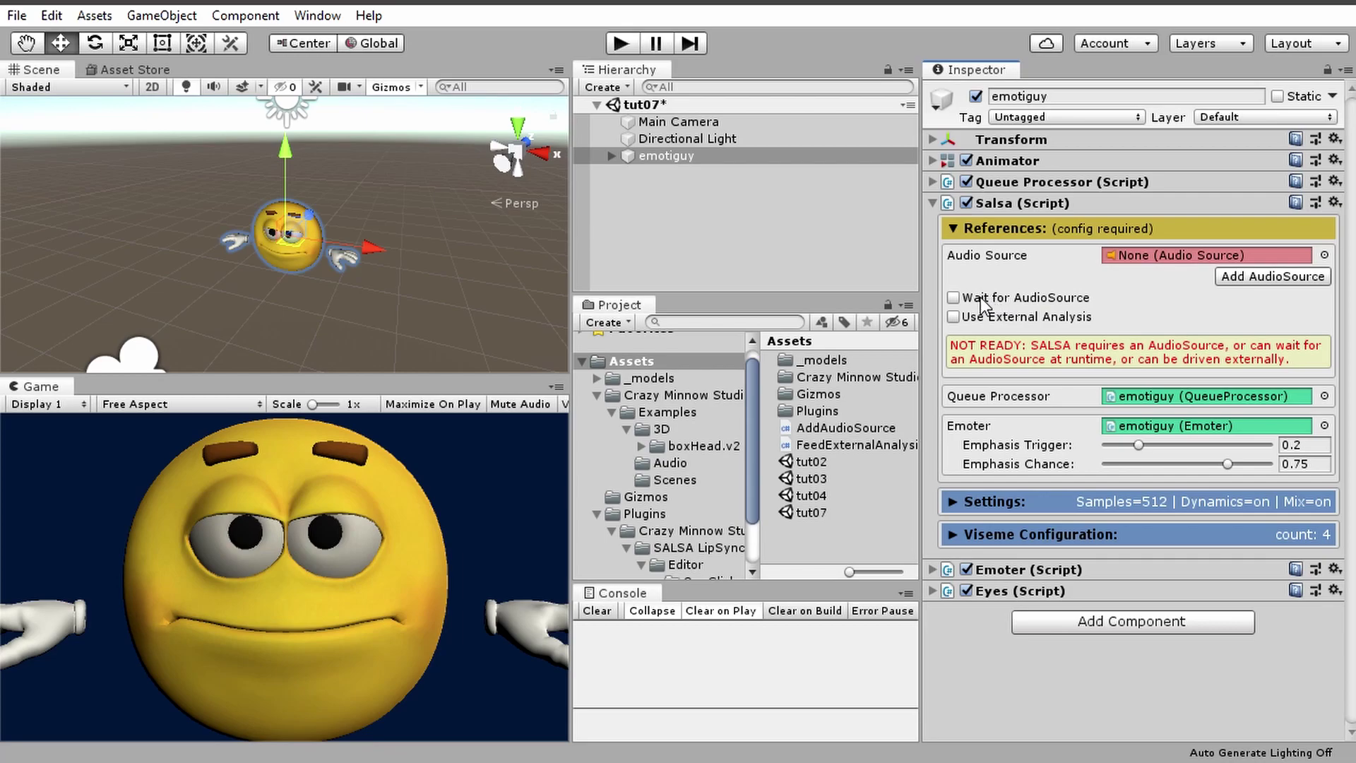
Tick Wait for AudioSource on SALSA and attach the AddAudioSource script to emotiguy.
click(953, 297)
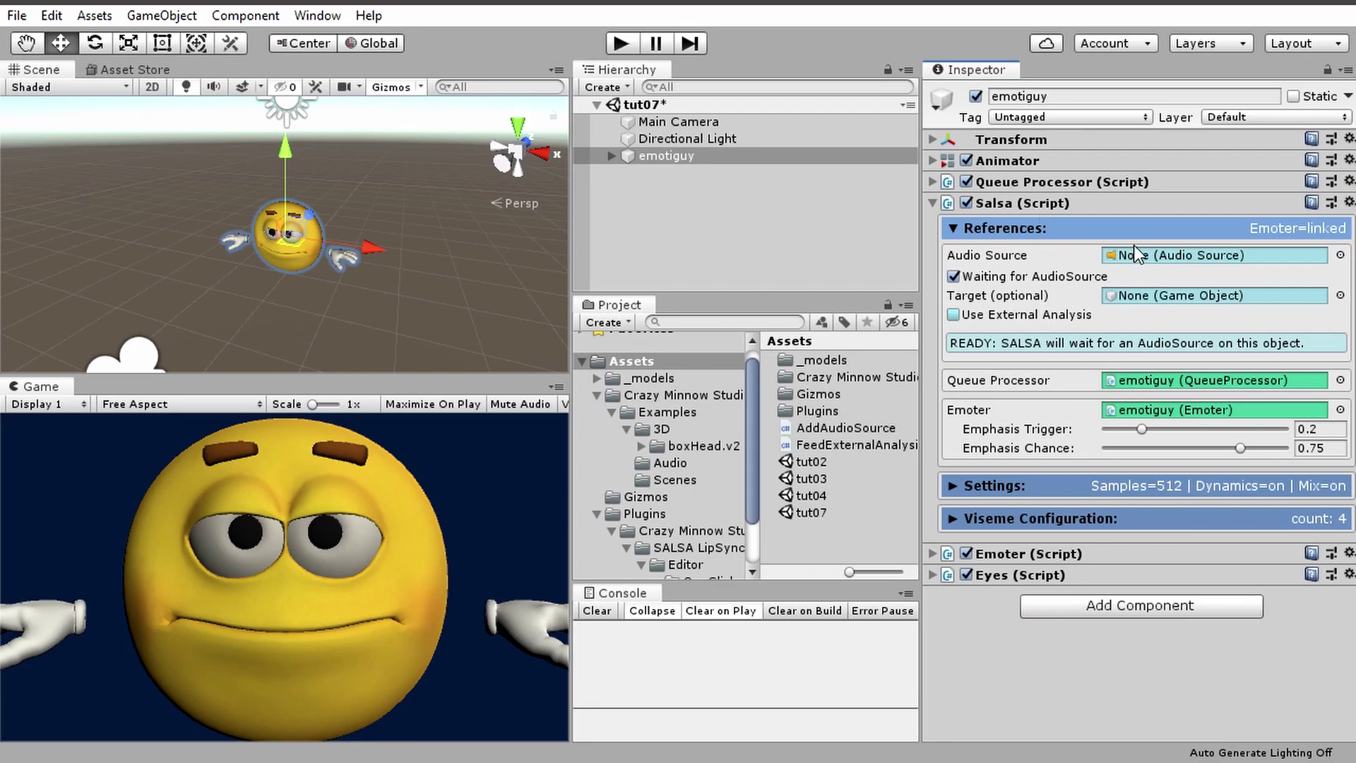
drag(845, 422, 1058, 642)
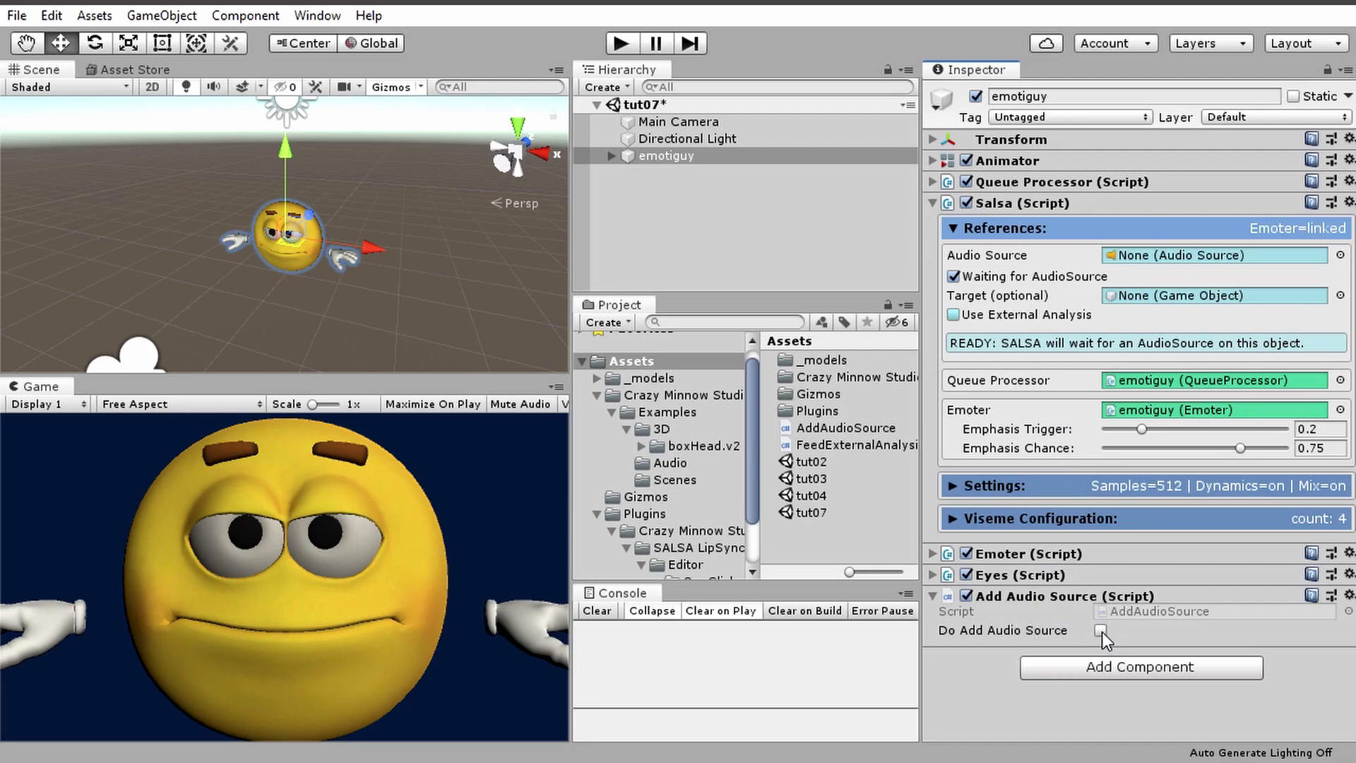
Enter Play mode with the Add Audio Source script on emotiguy and Do Add Audio Source unchecked.
right_click(1046, 593)
click(615, 43)
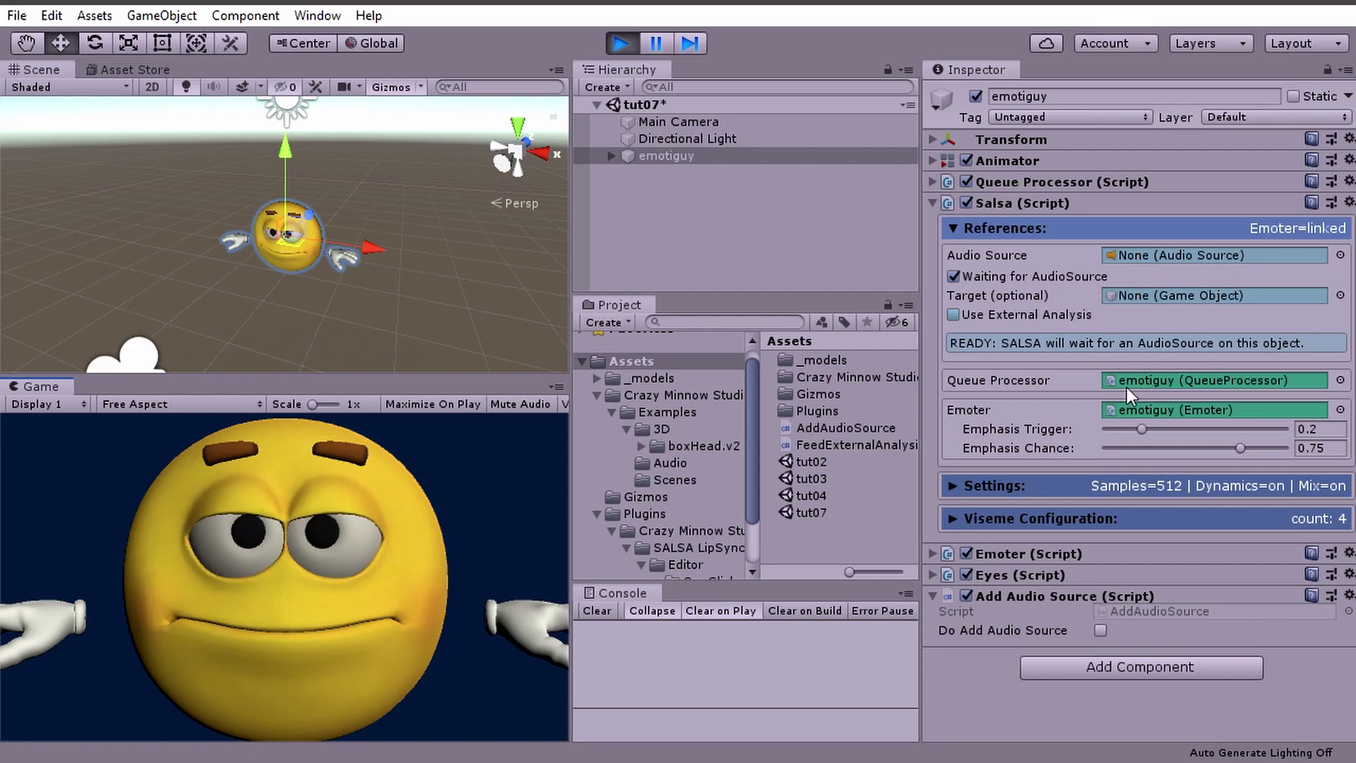
Tick Do Add Audio Source at runtime, play audio through SALSA's linked source, then stop Play mode.
click(1100, 630)
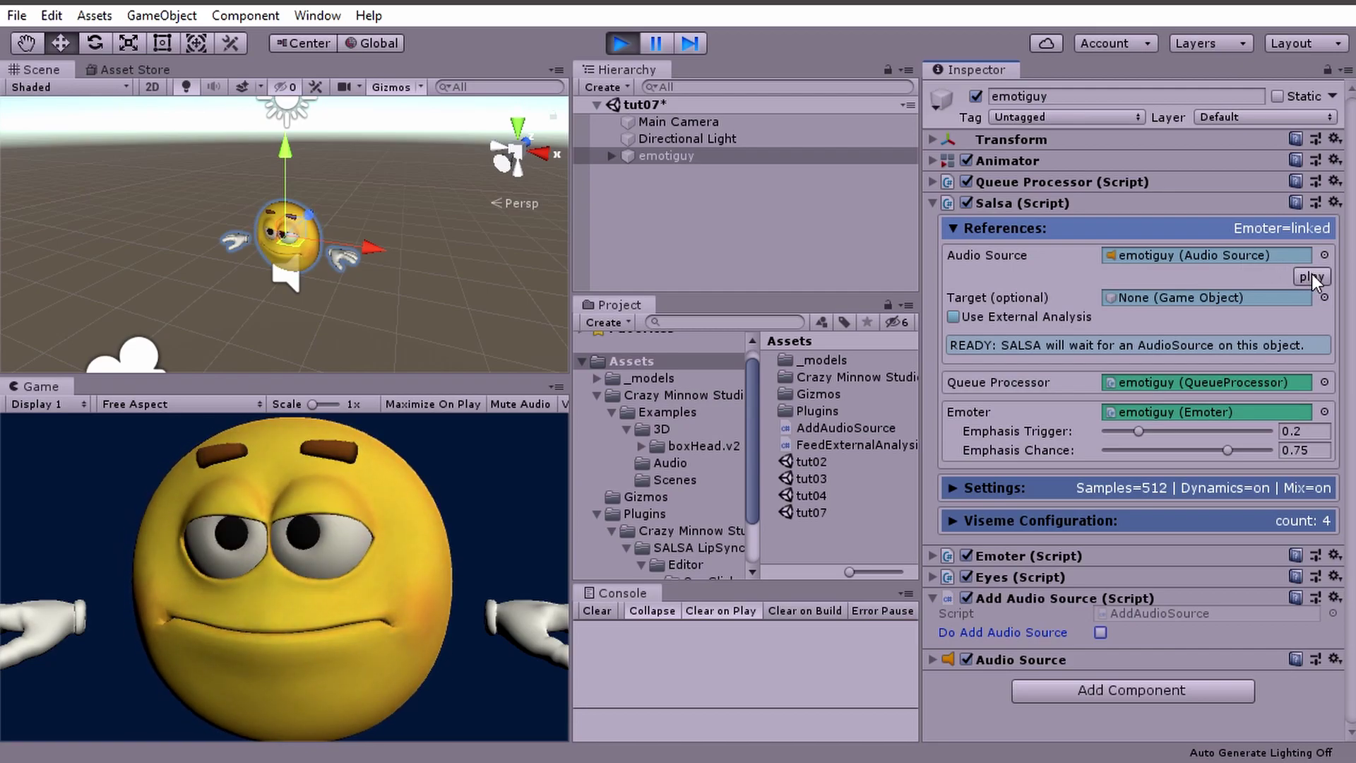
click(930, 658)
click(932, 659)
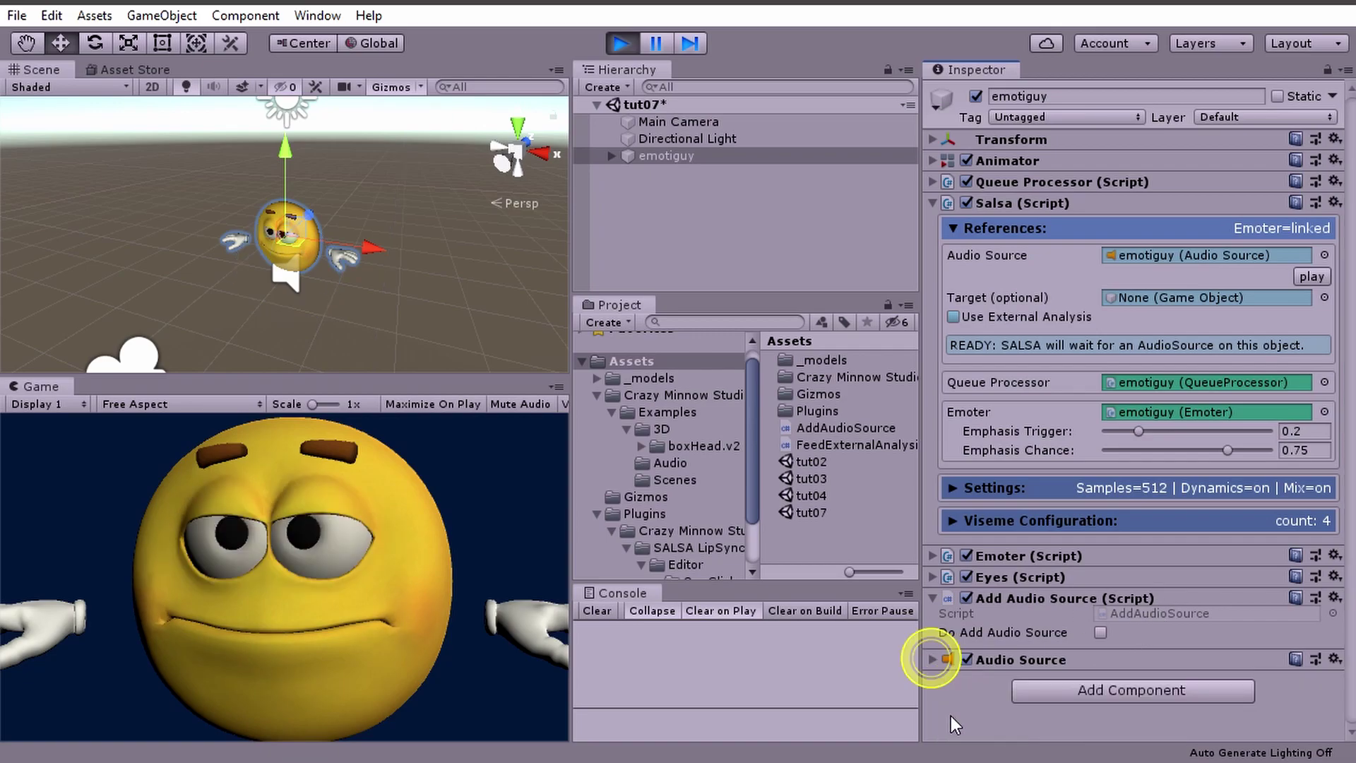
click(1310, 276)
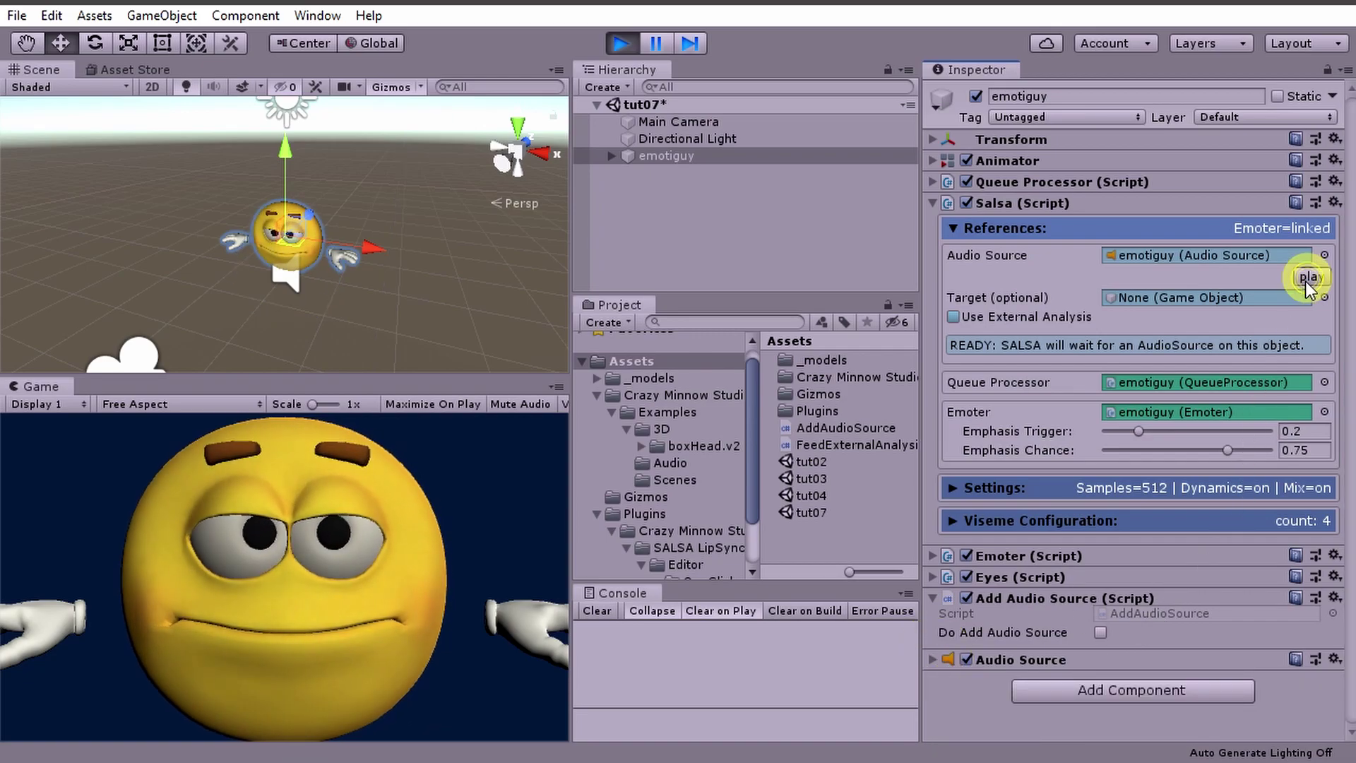
click(621, 43)
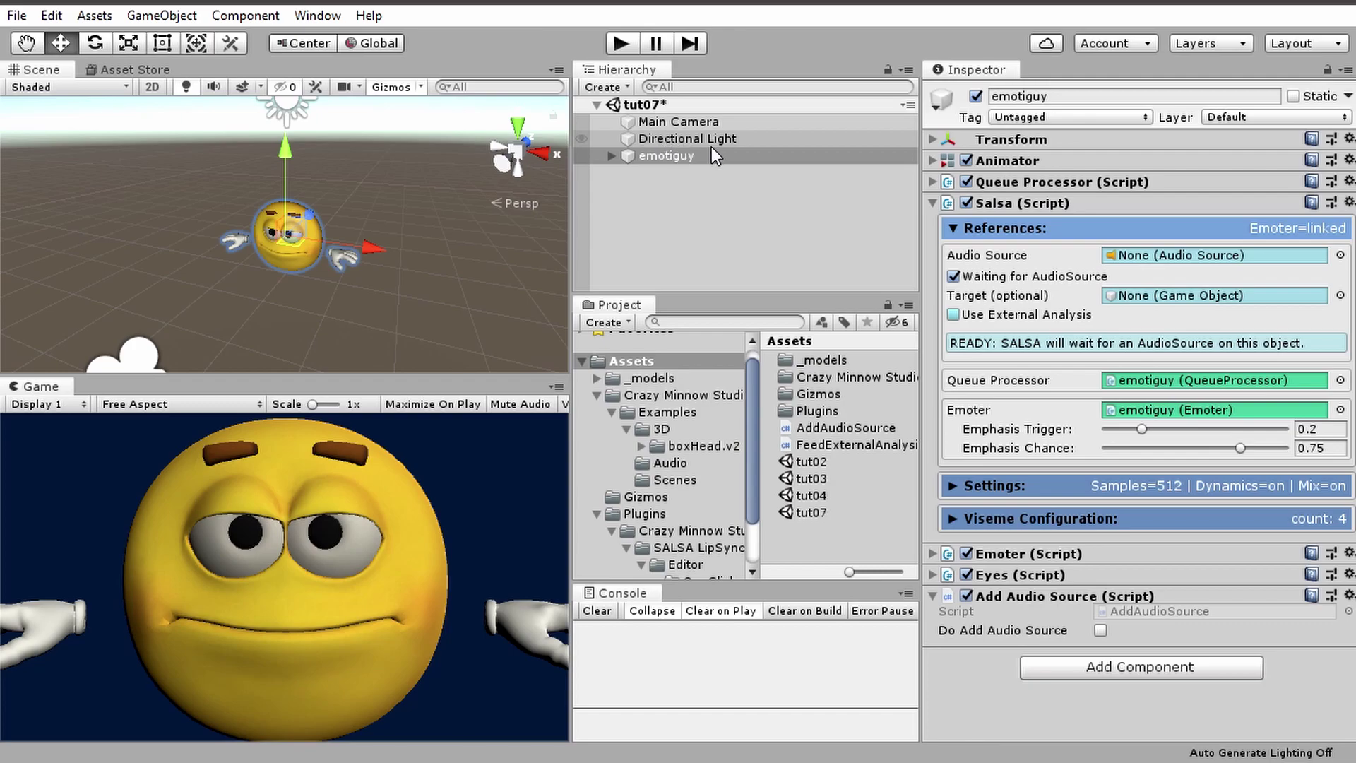
Create an empty GameObject and move the Add Audio Source script onto it.
right_click(667, 191)
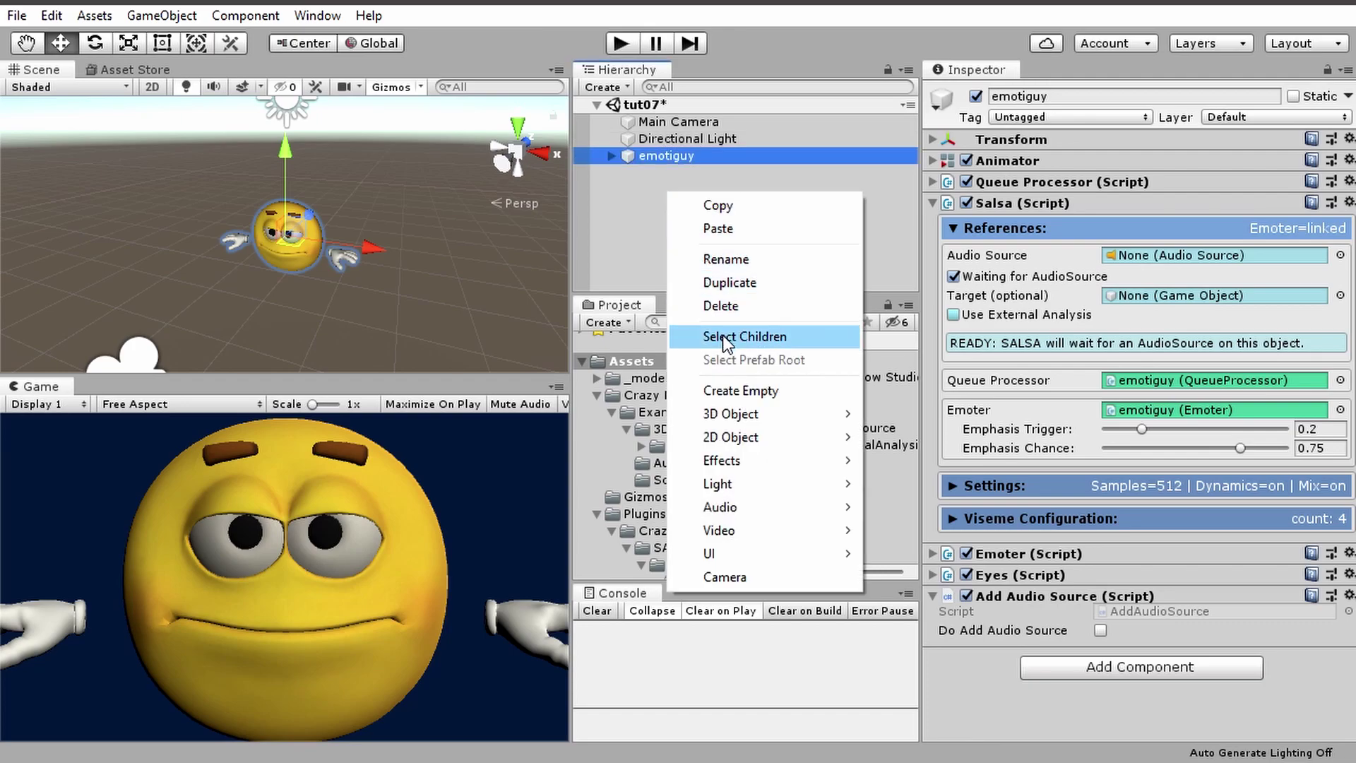
click(727, 390)
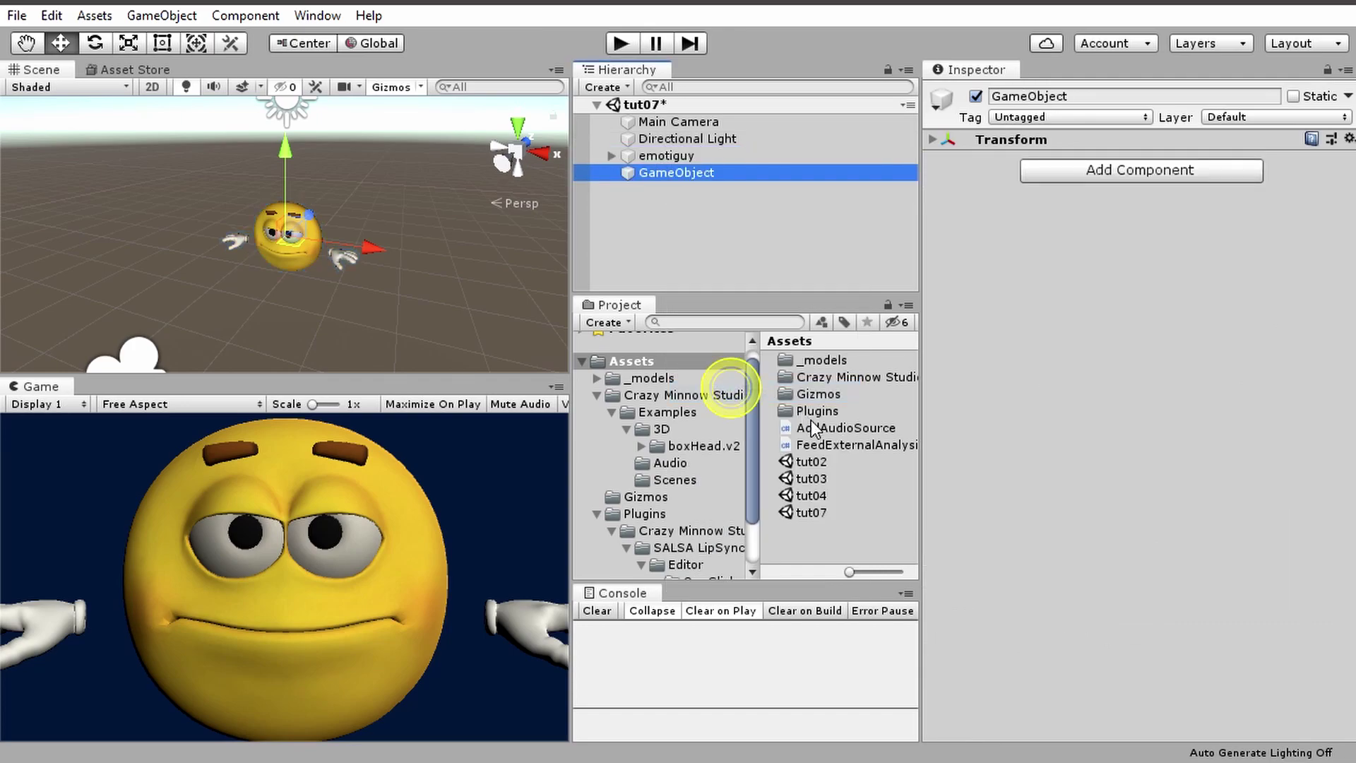
click(646, 155)
drag(1057, 600, 696, 172)
click(692, 155)
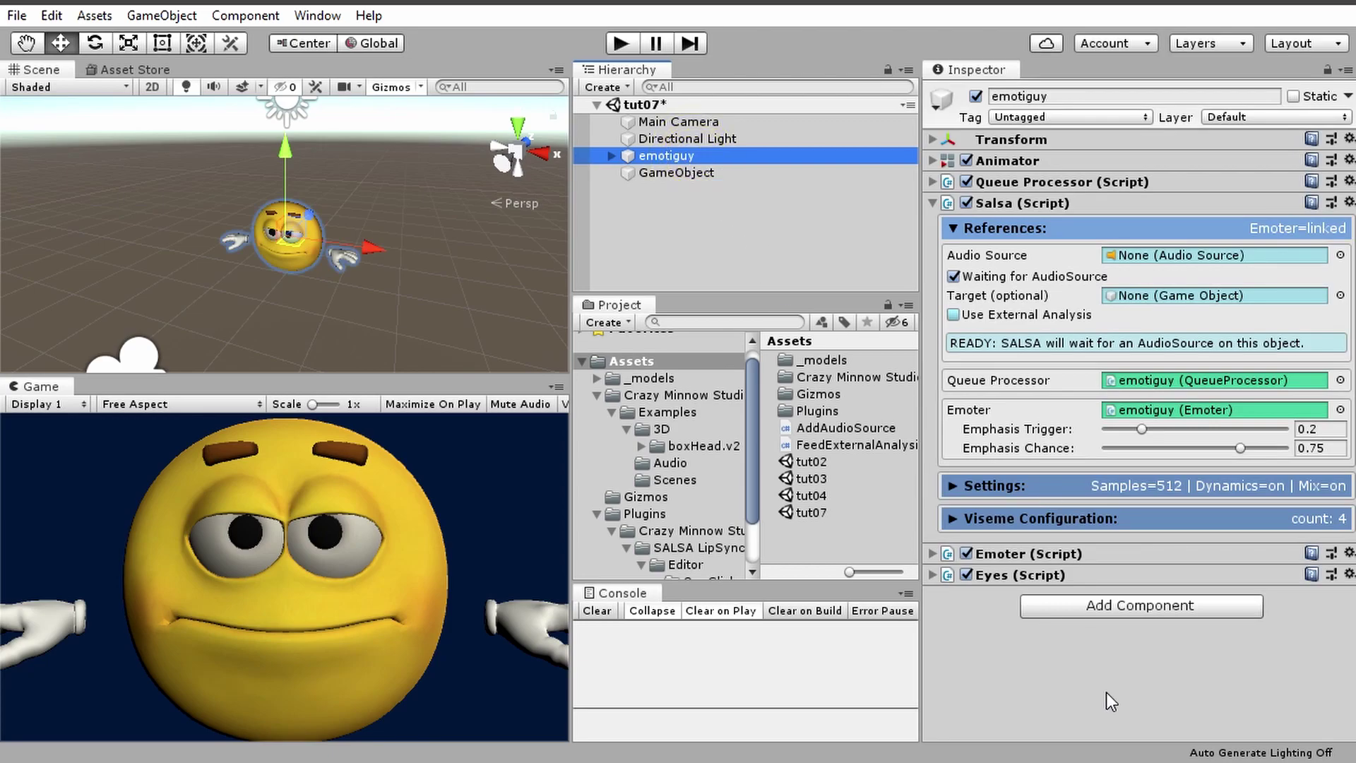
click(669, 172)
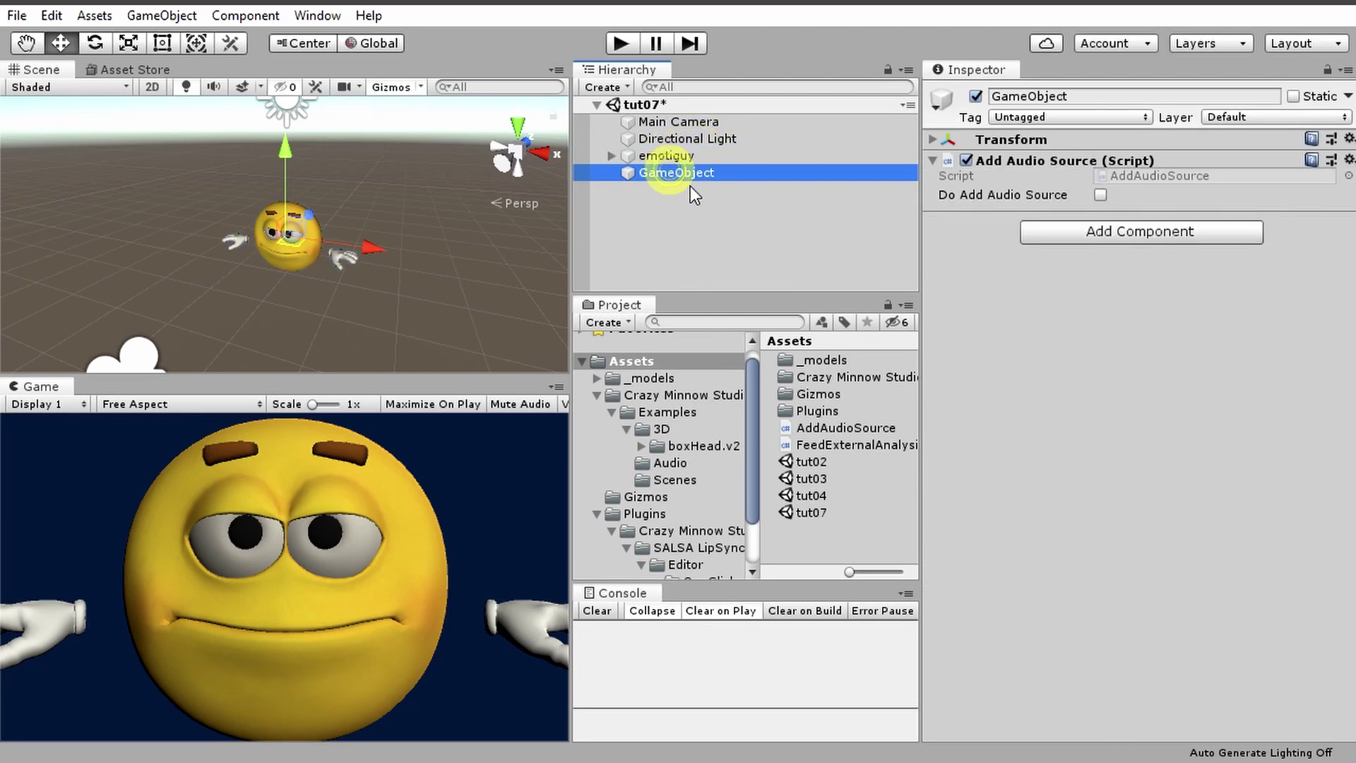
click(684, 152)
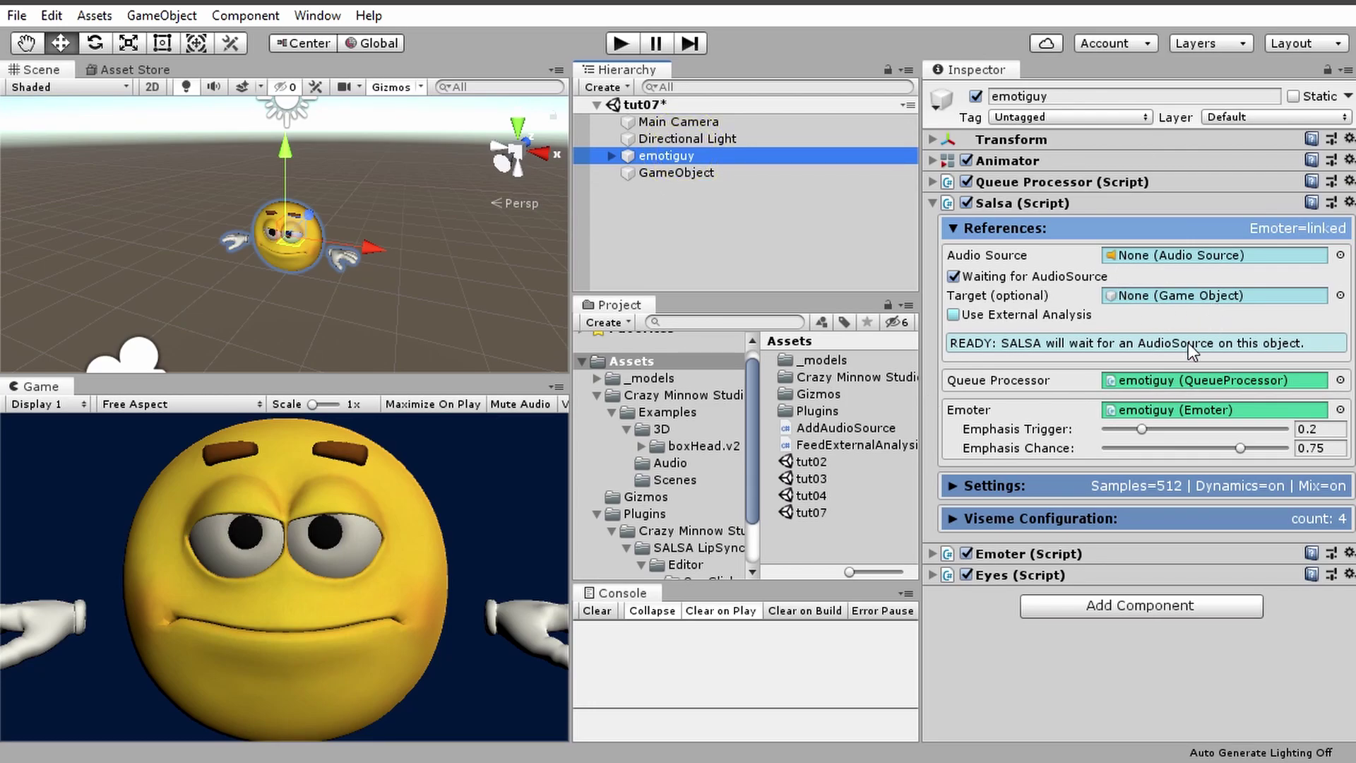
Set GameObject as SALSA's Target on emotiguy.
click(971, 253)
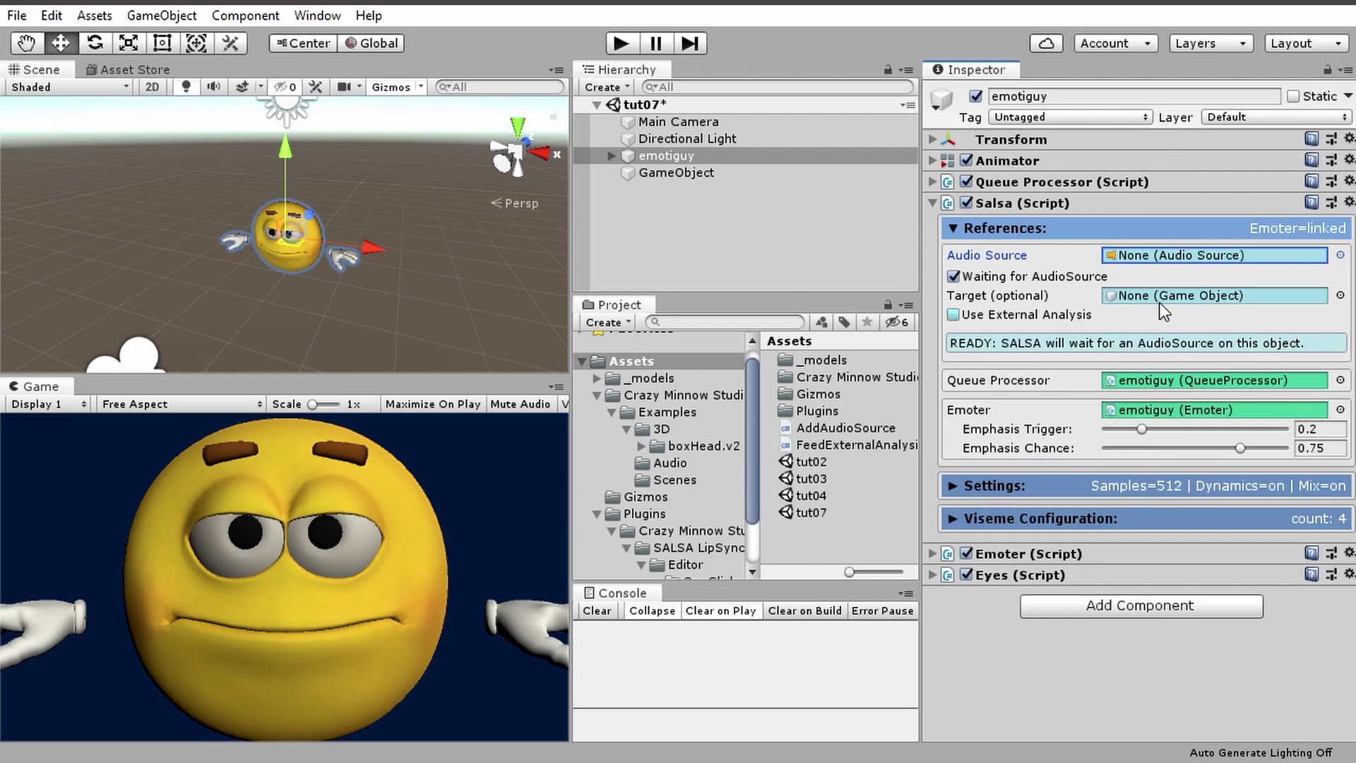
drag(676, 172, 1121, 293)
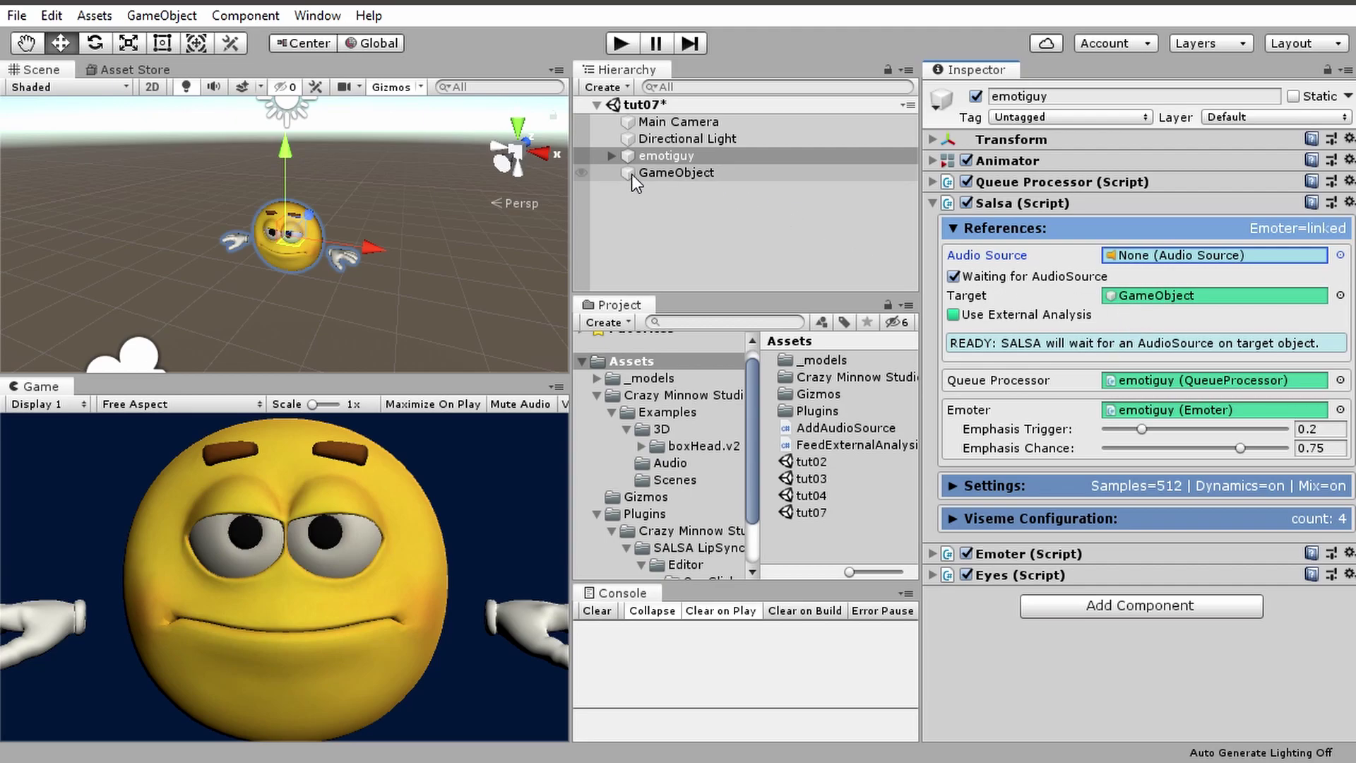
click(702, 171)
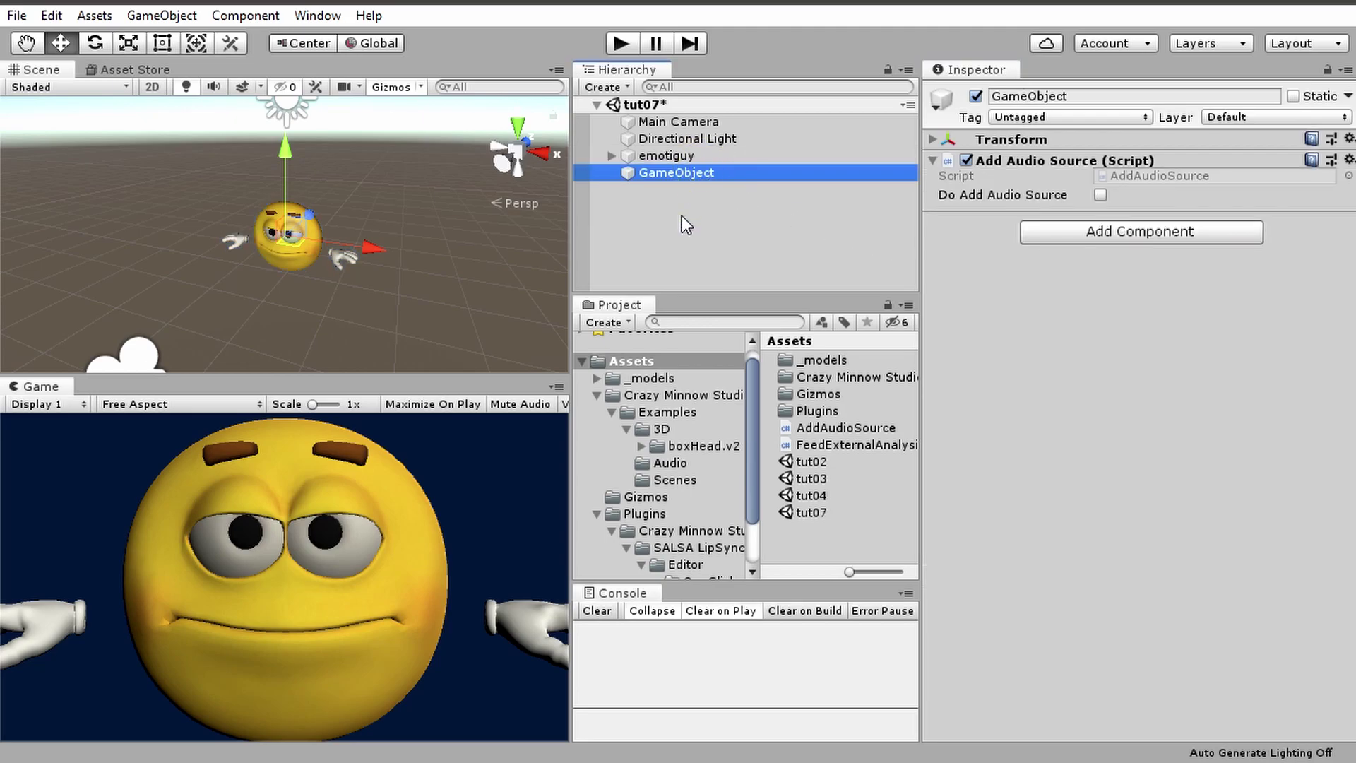
click(681, 160)
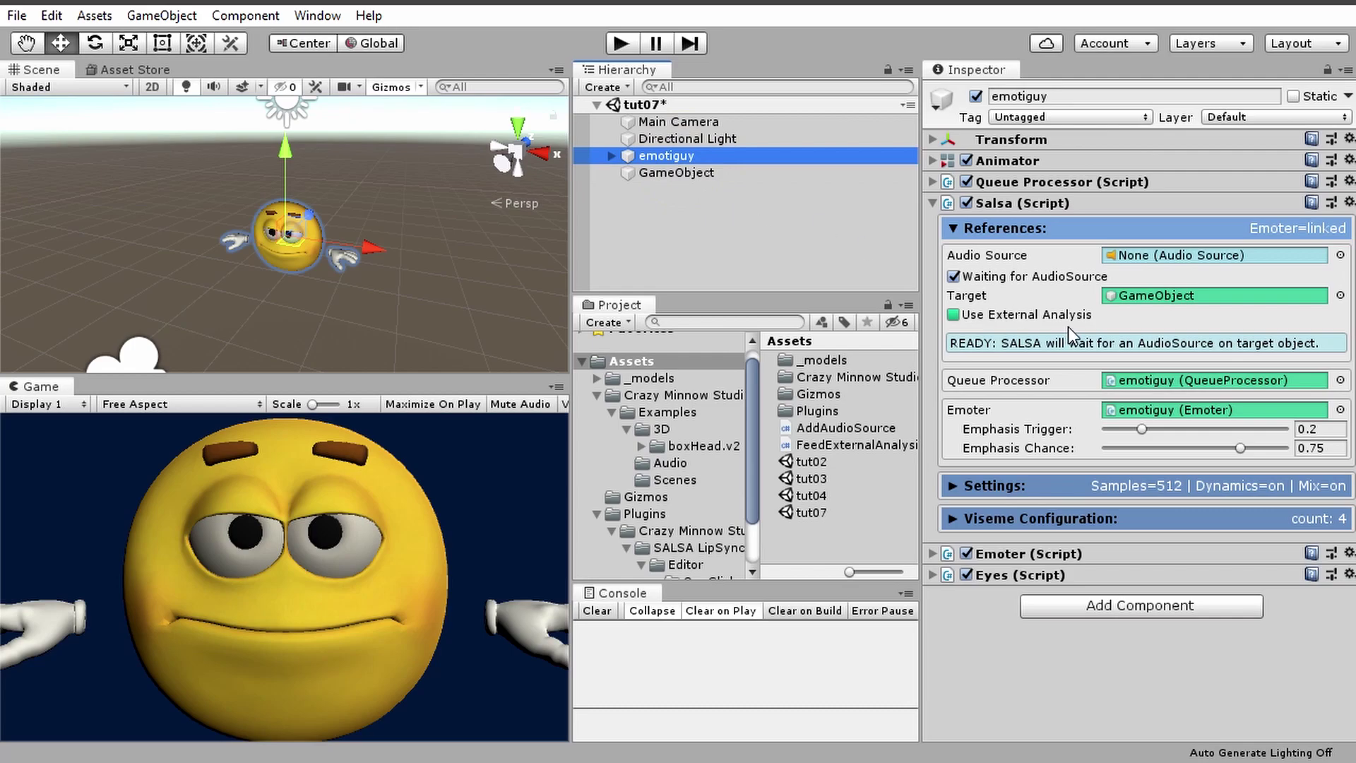
In Play mode, dock a second Inspector and lock it on emotiguy's Salsa settings.
click(621, 43)
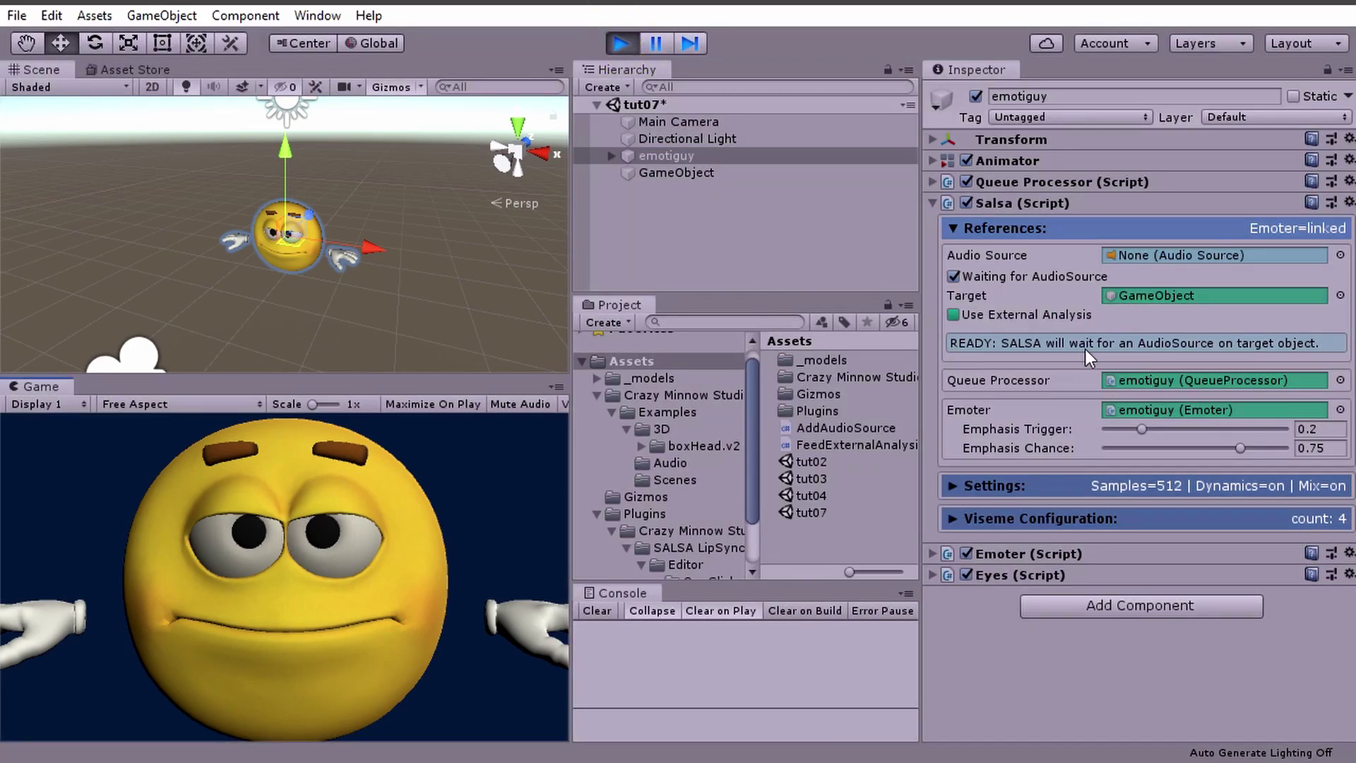
click(686, 171)
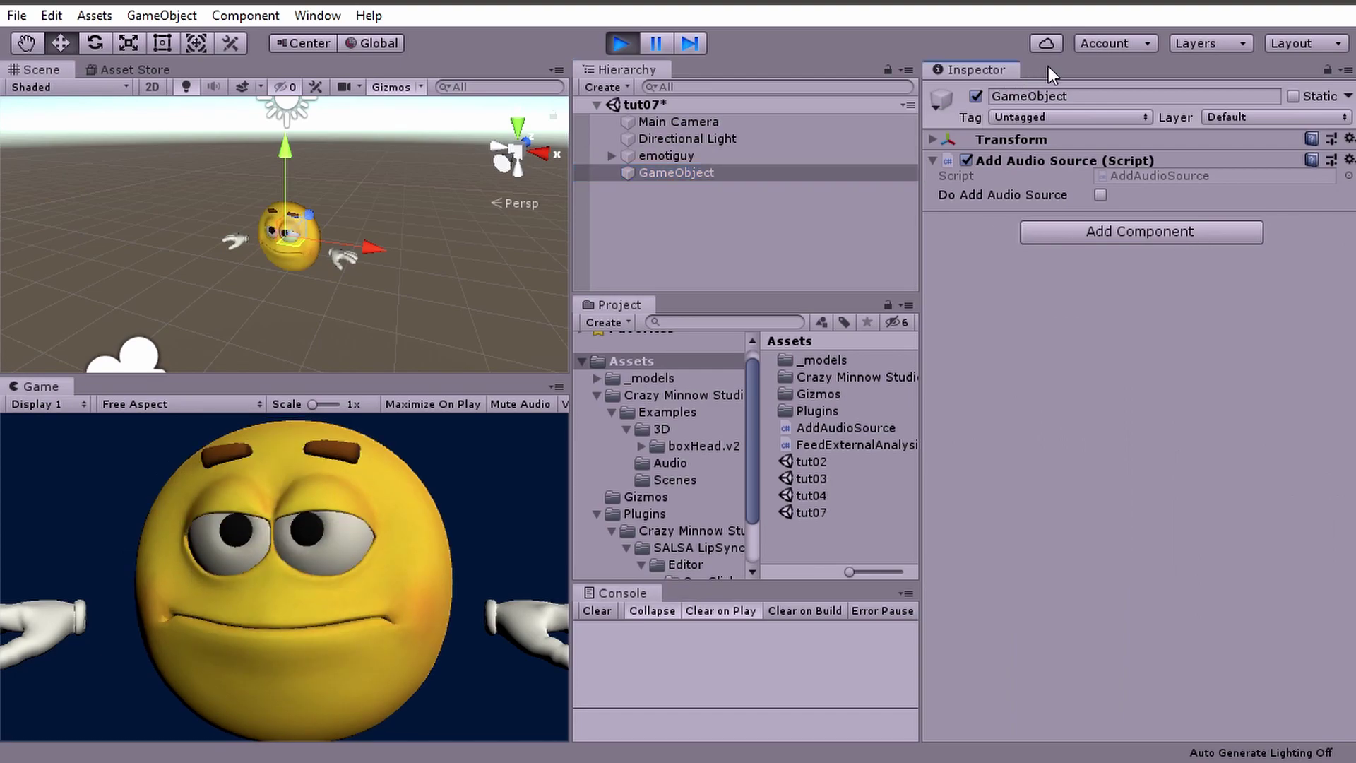
right_click(1005, 65)
mouse_move(1061, 271)
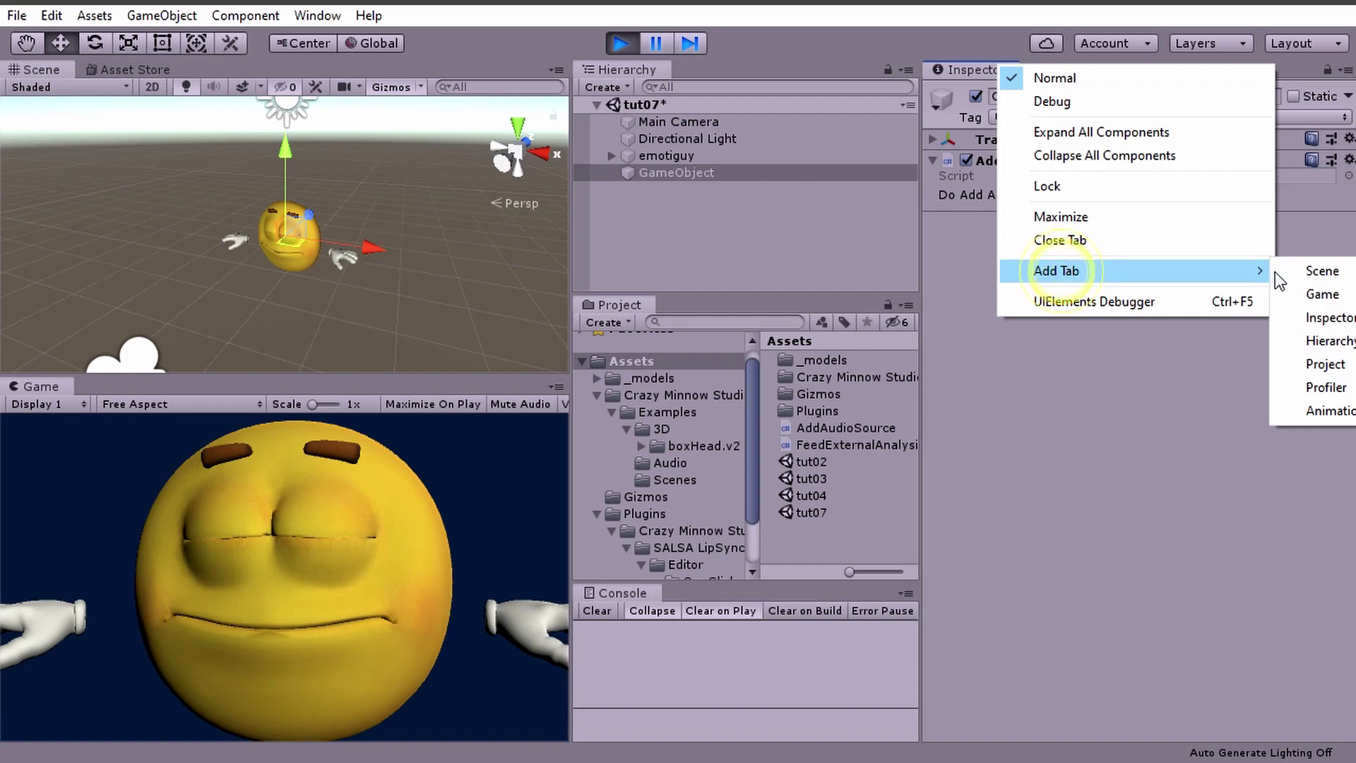
click(1320, 317)
drag(1086, 69, 929, 147)
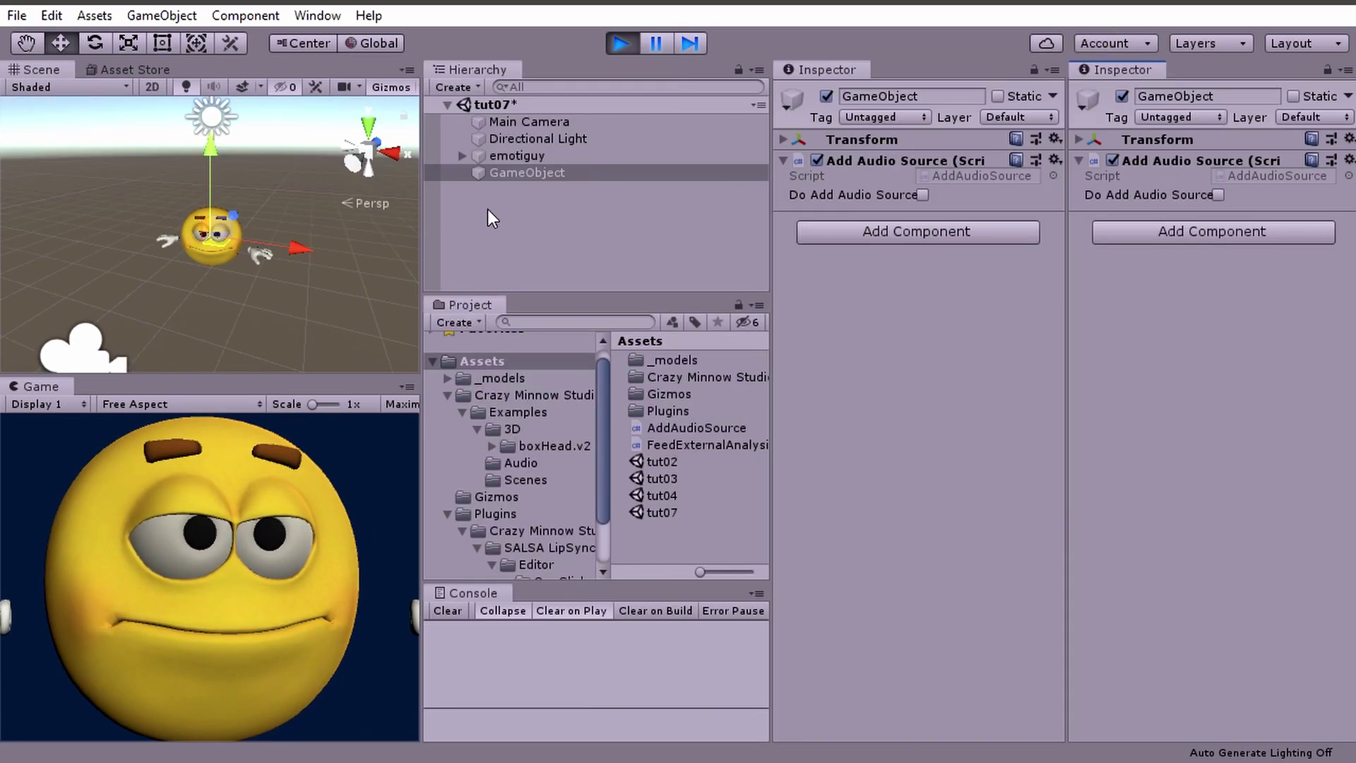
click(541, 156)
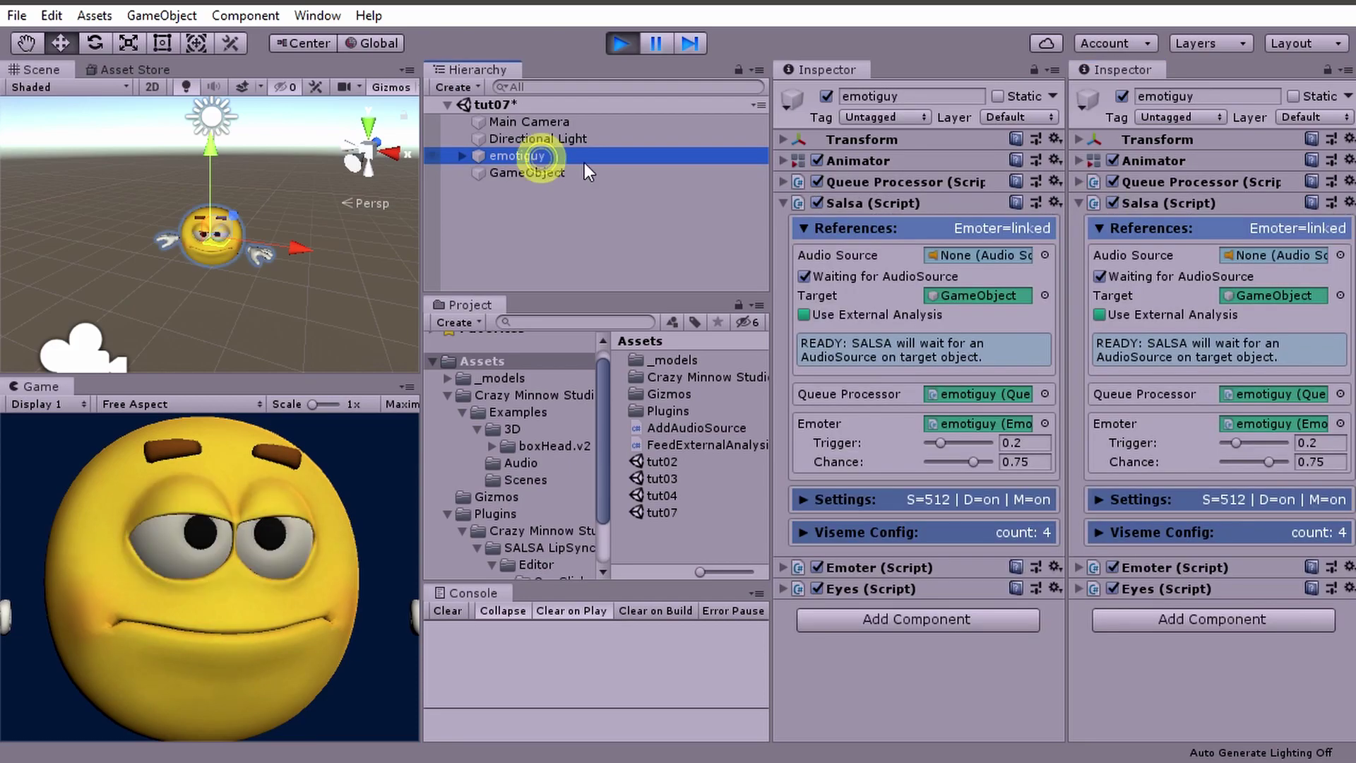
click(1032, 69)
Add an Audio Source to GameObject at runtime, confirm SALSA links it, then stop Play mode.
click(550, 173)
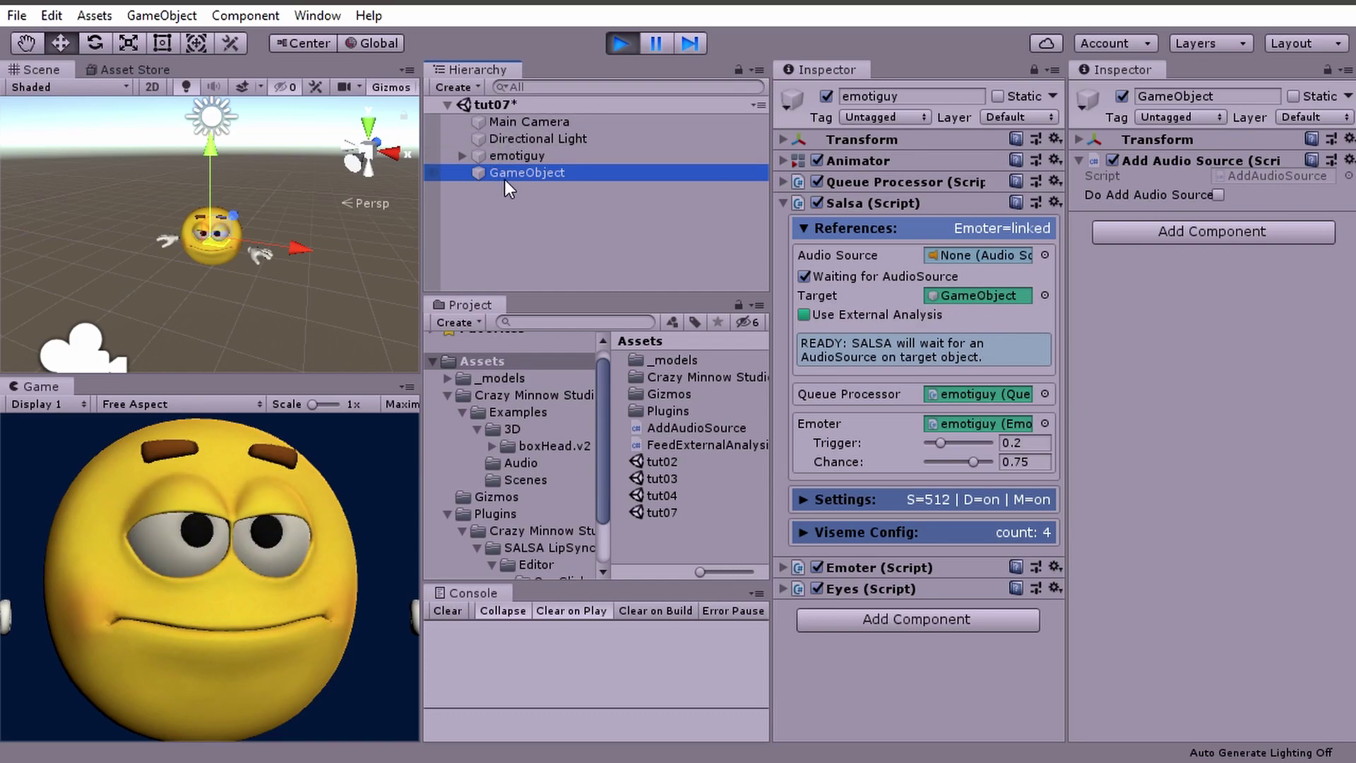
click(1218, 195)
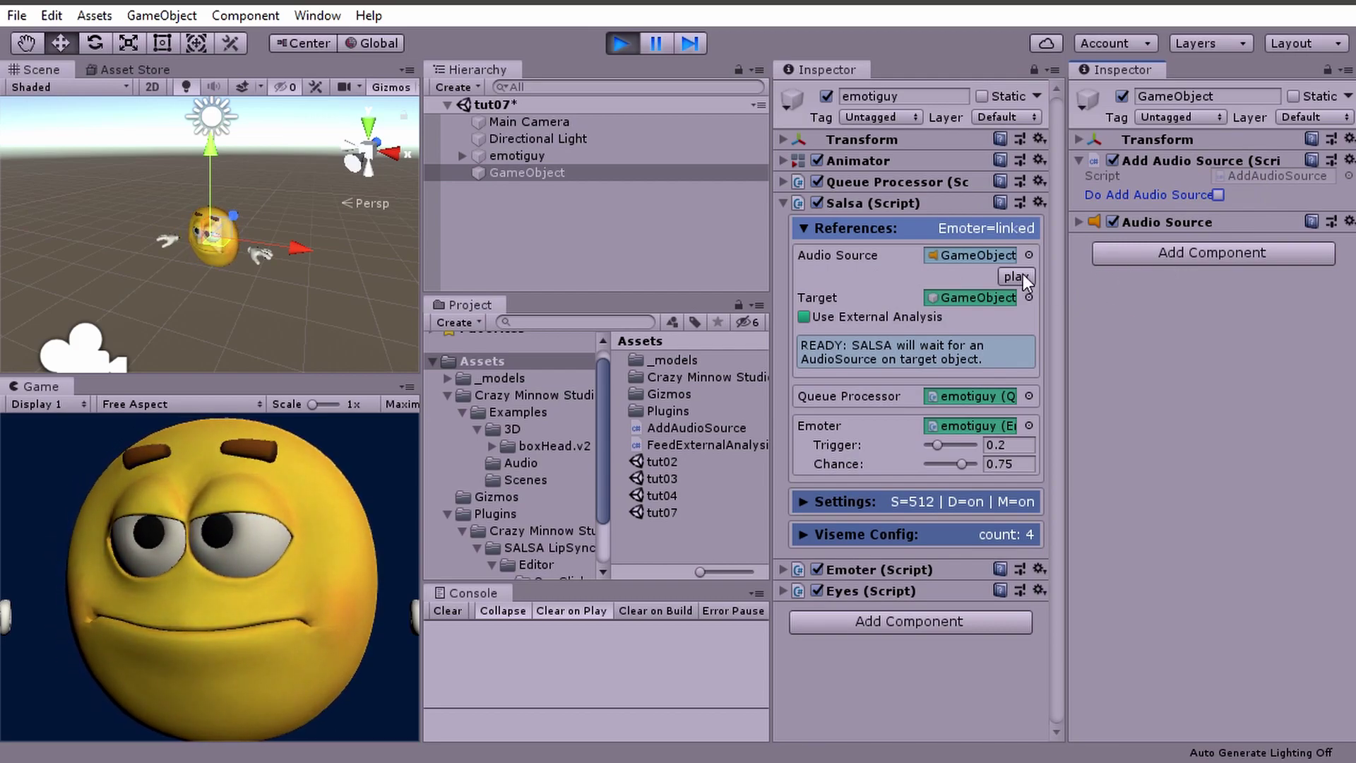
click(977, 257)
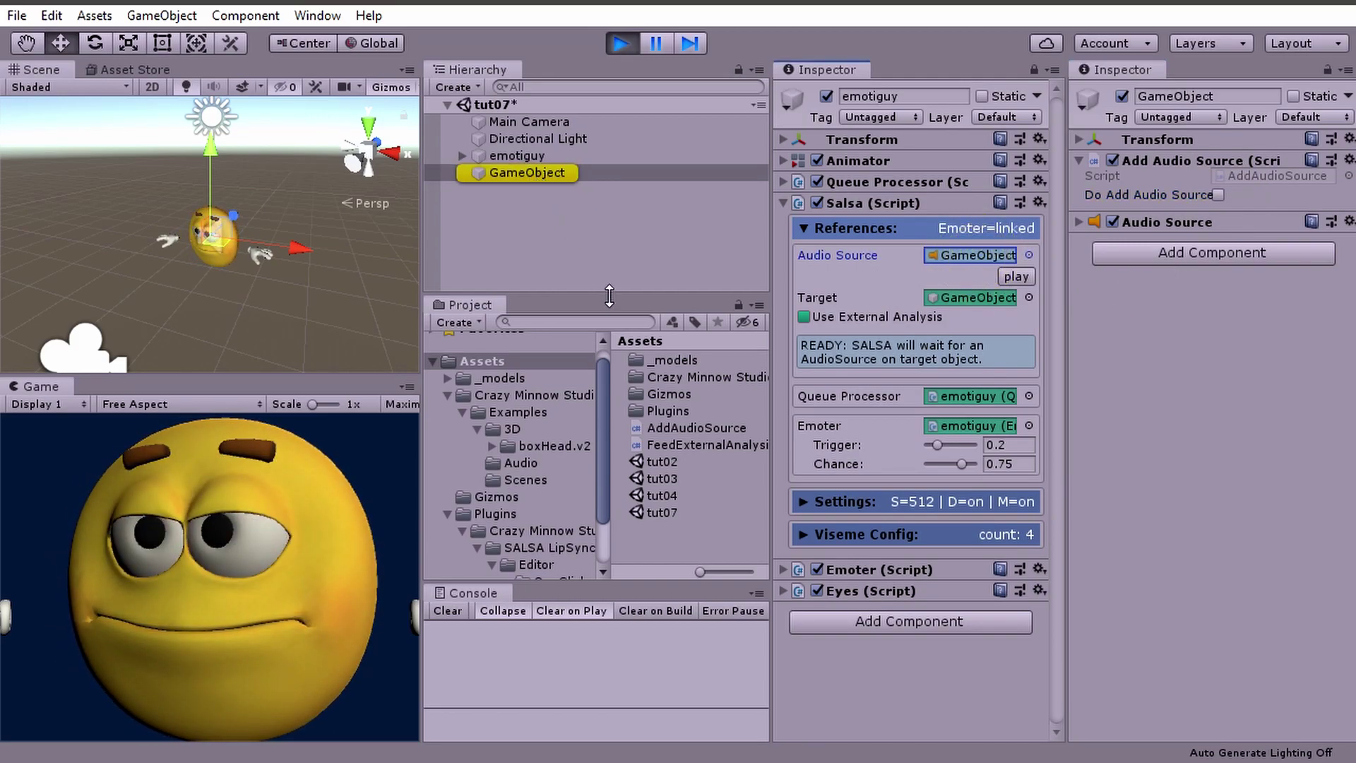
click(939, 254)
click(622, 44)
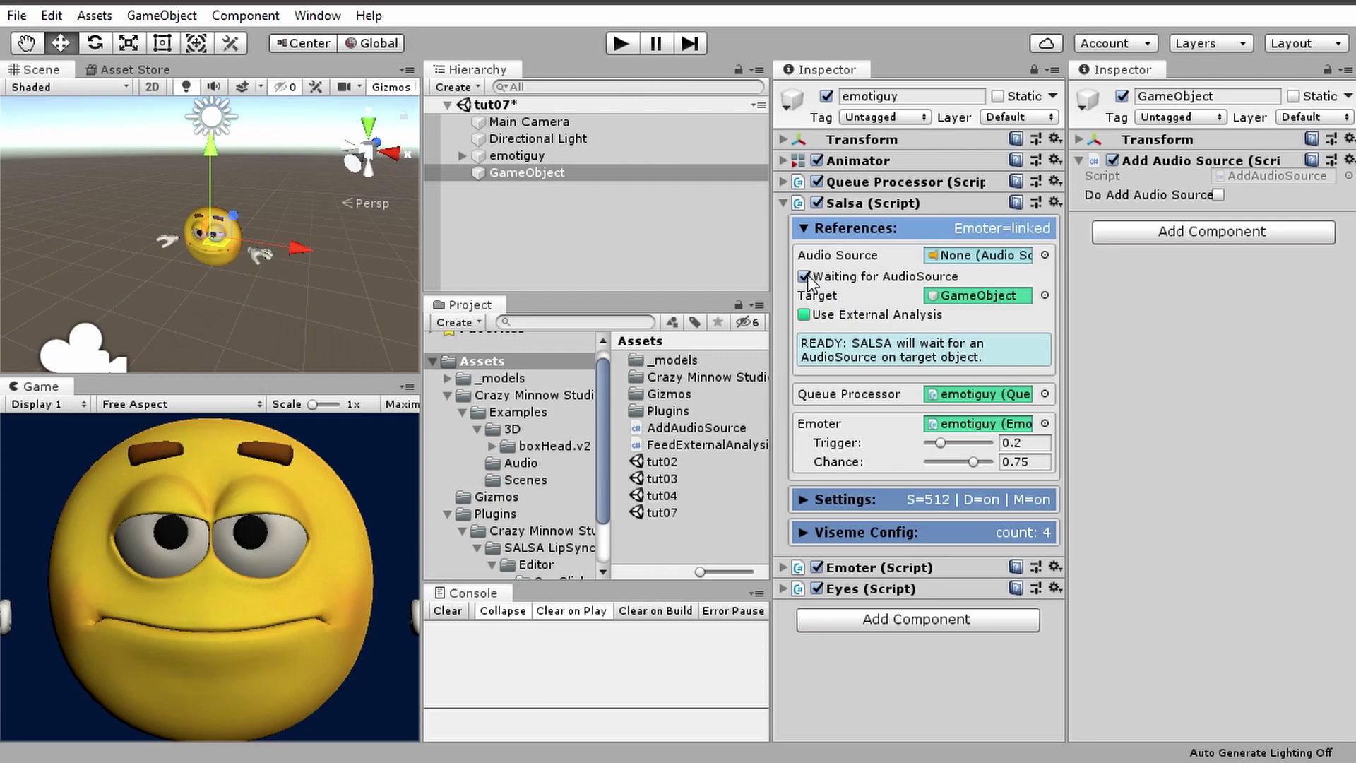
Untick Wait for AudioSource, toggle Use External Analysis on and off, and attach FeedExternalAnalysis to emotiguy.
mouse_move(806, 277)
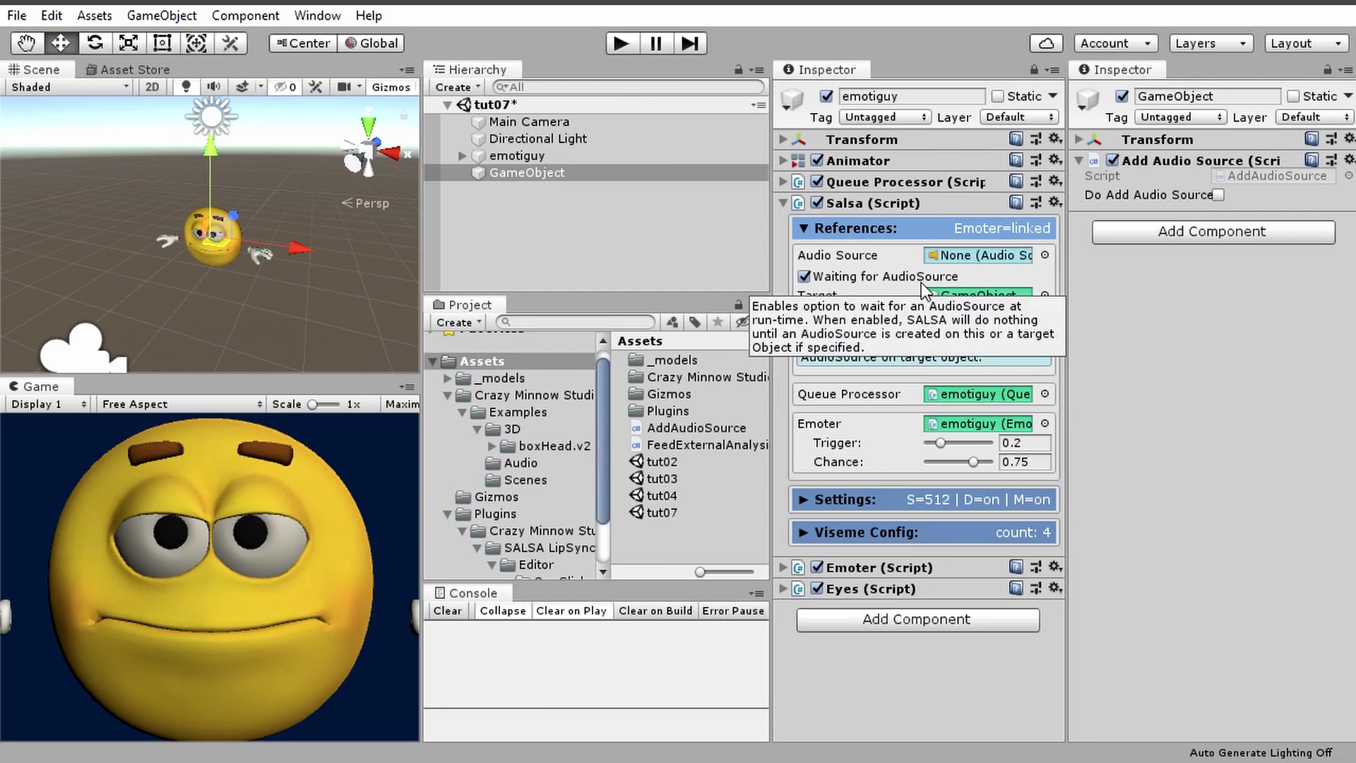
click(804, 276)
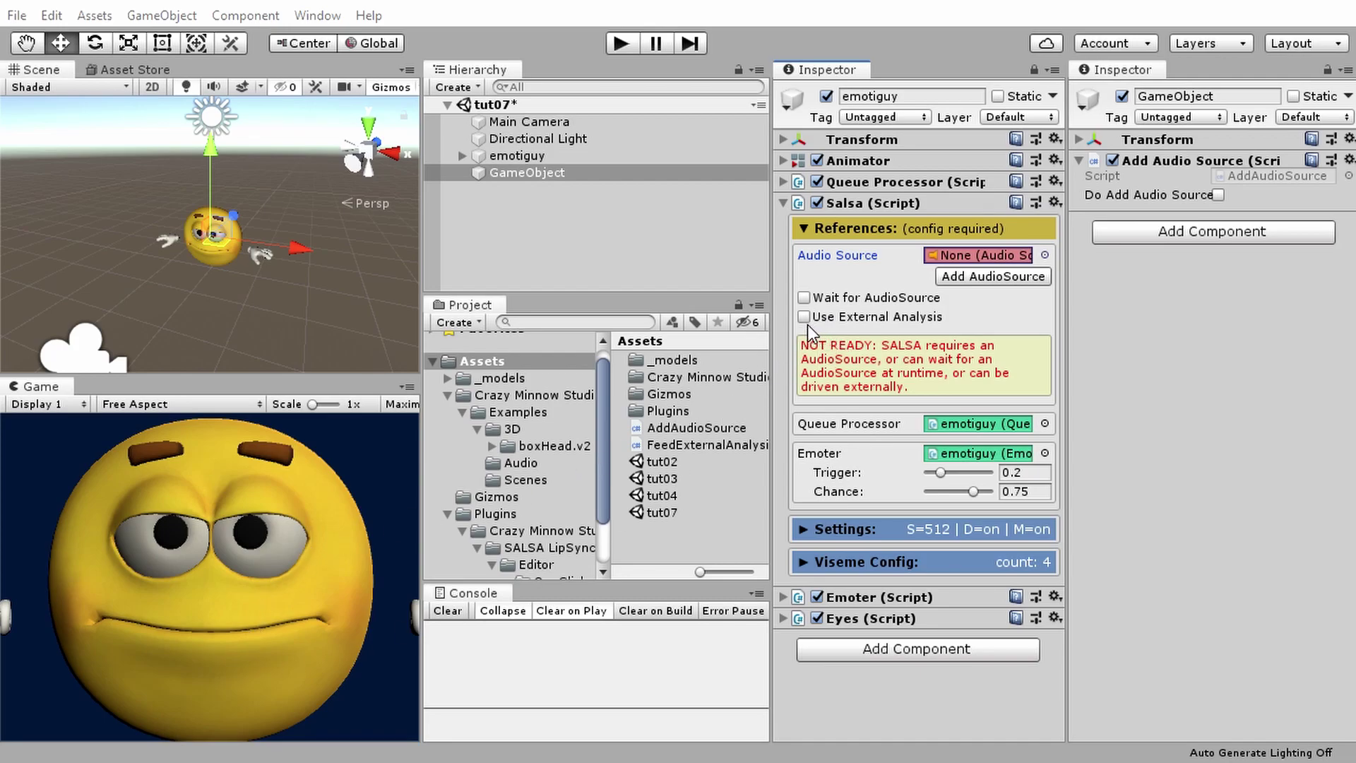
click(802, 317)
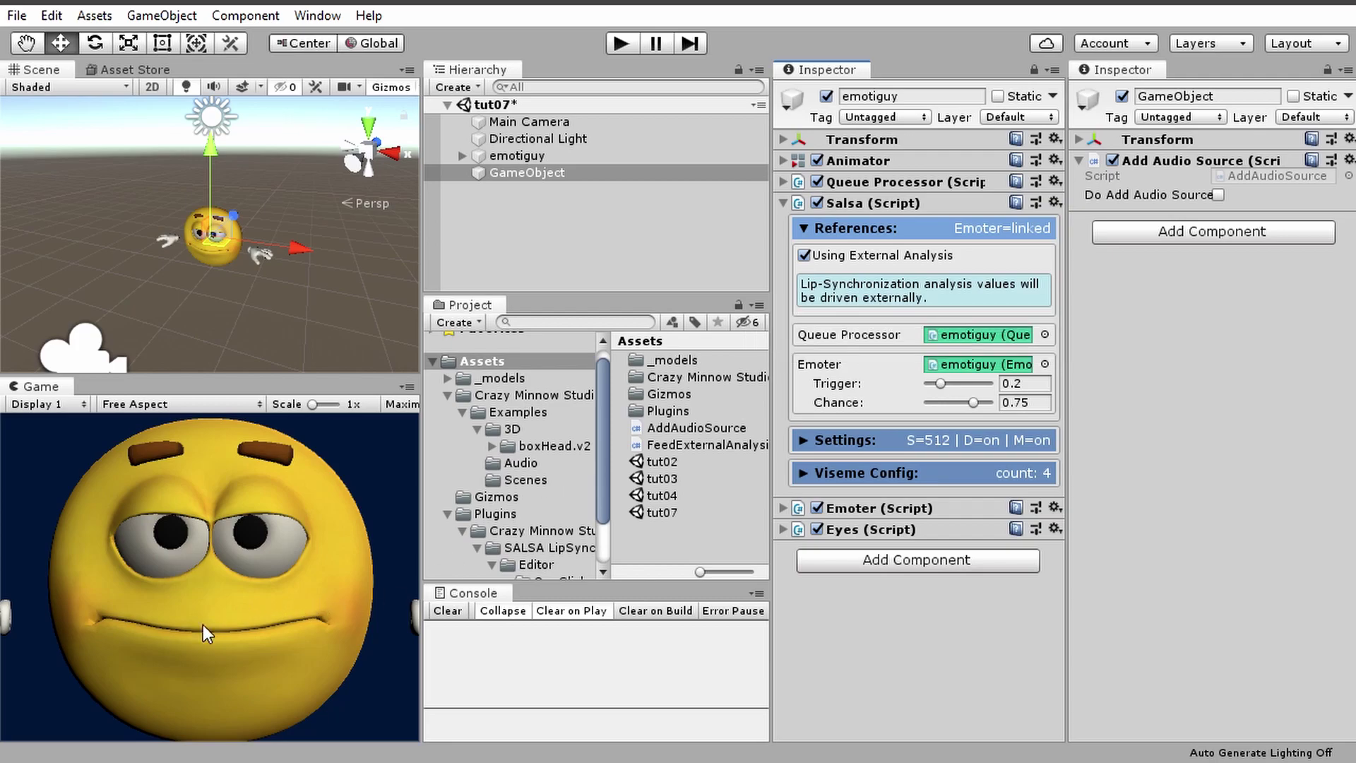
click(846, 255)
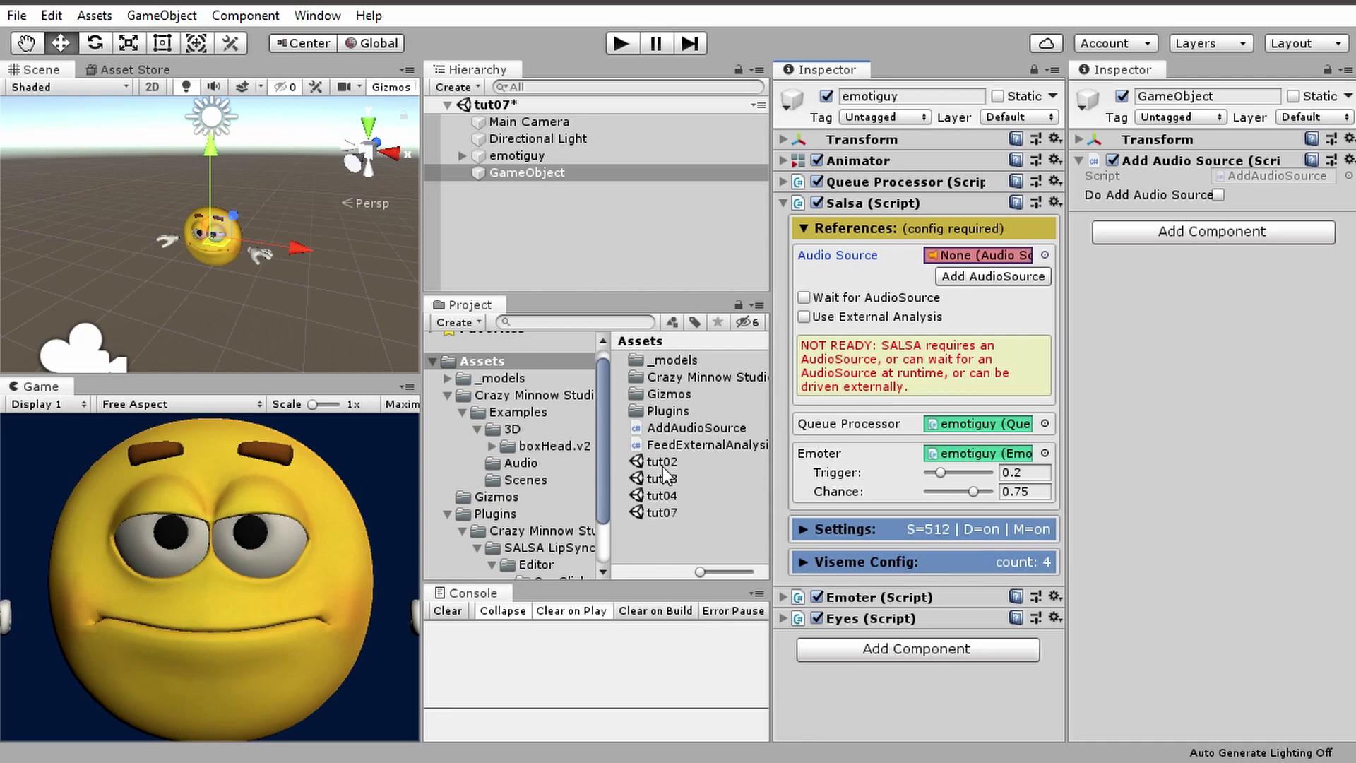
drag(669, 445, 872, 666)
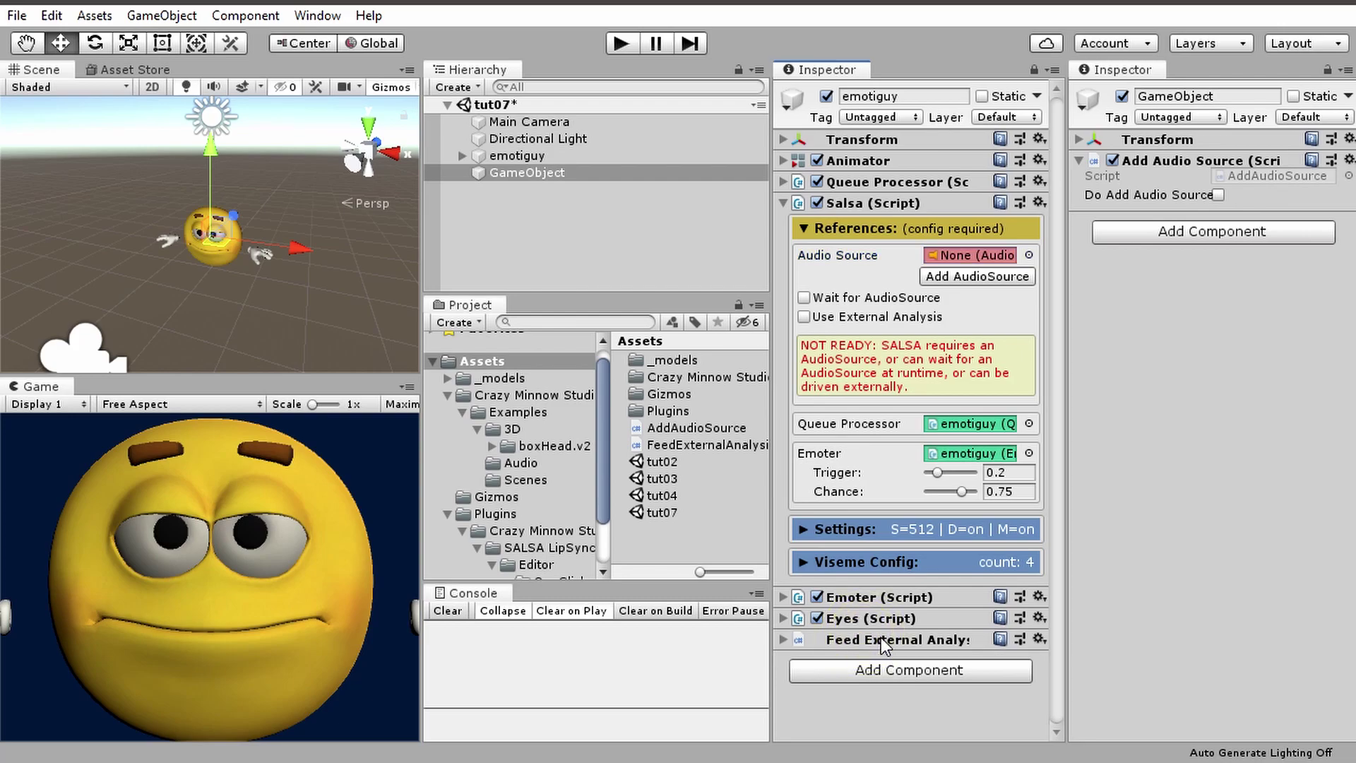
right_click(879, 637)
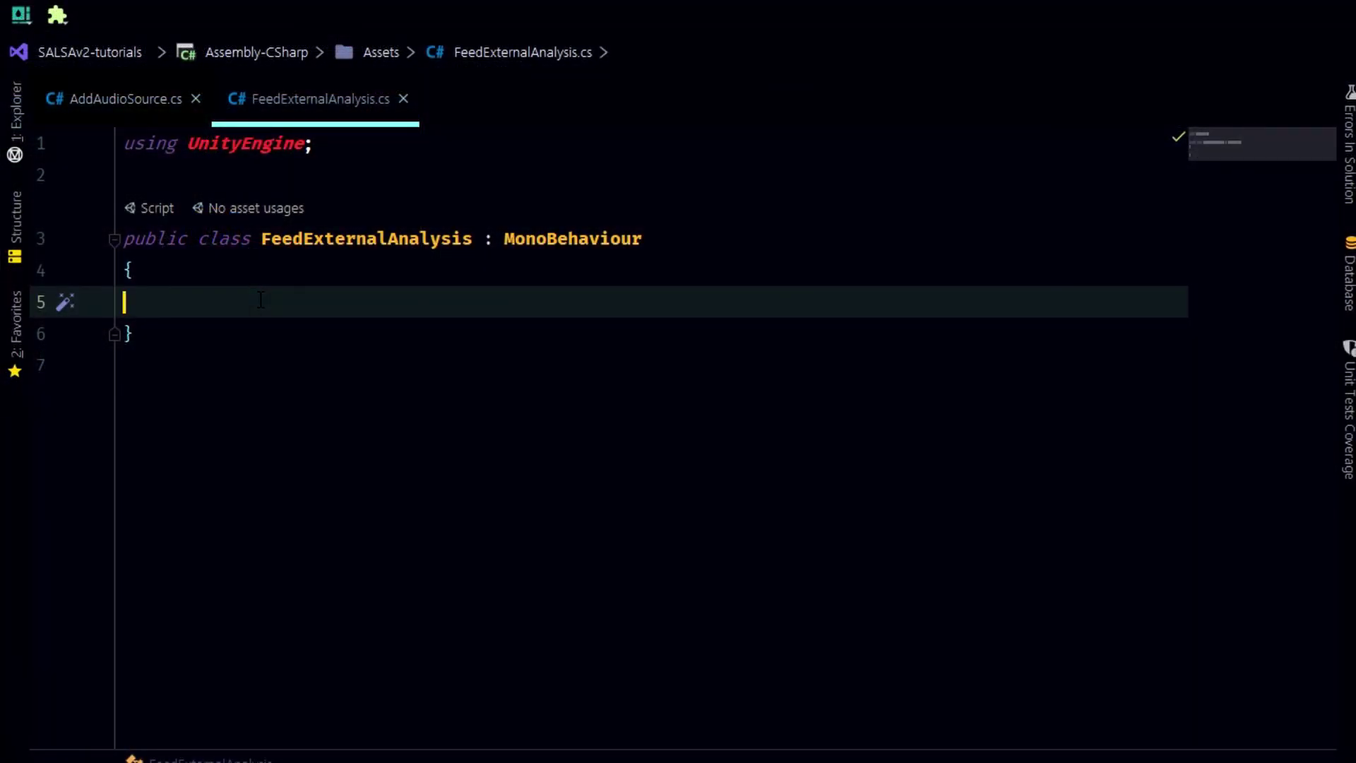
Declare public bool isFeeding = false; in the FeedExternalAnalysis class.
key(Tab)
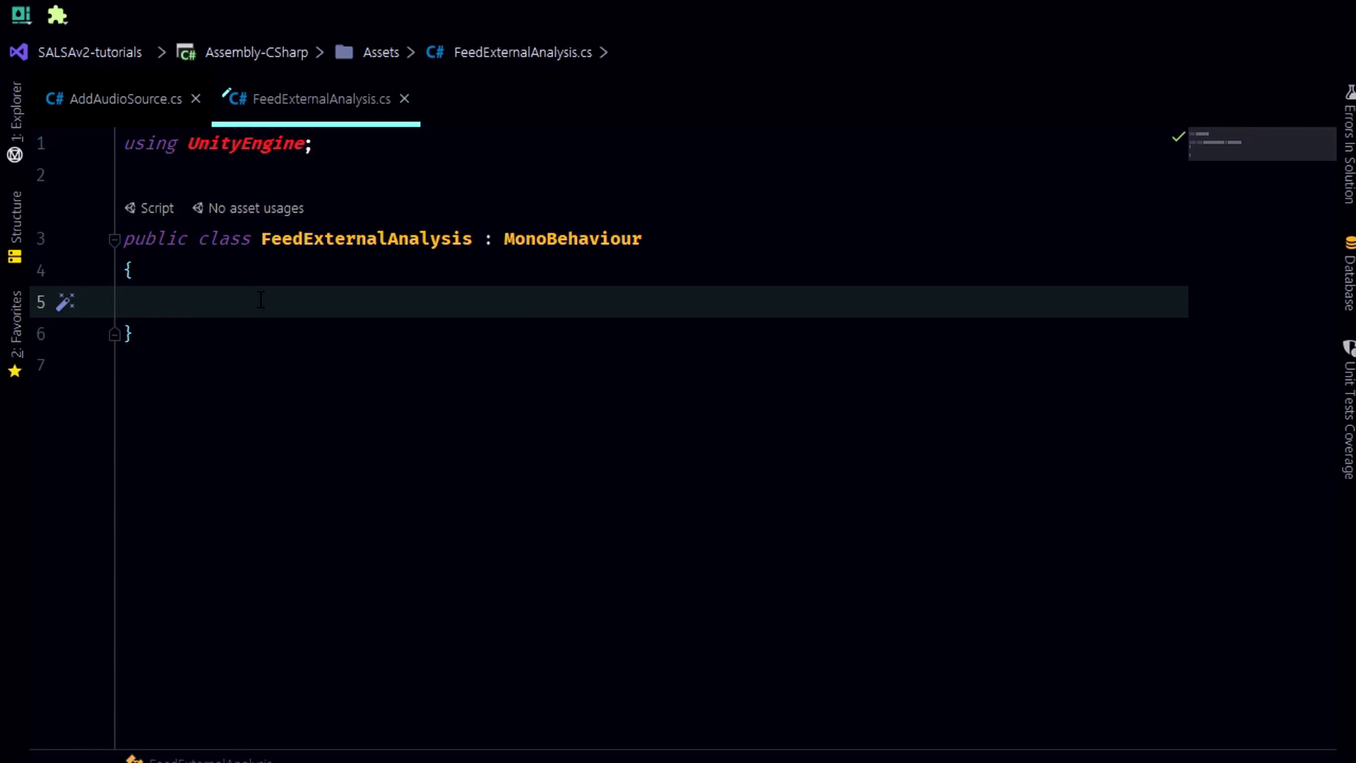
text(pub)
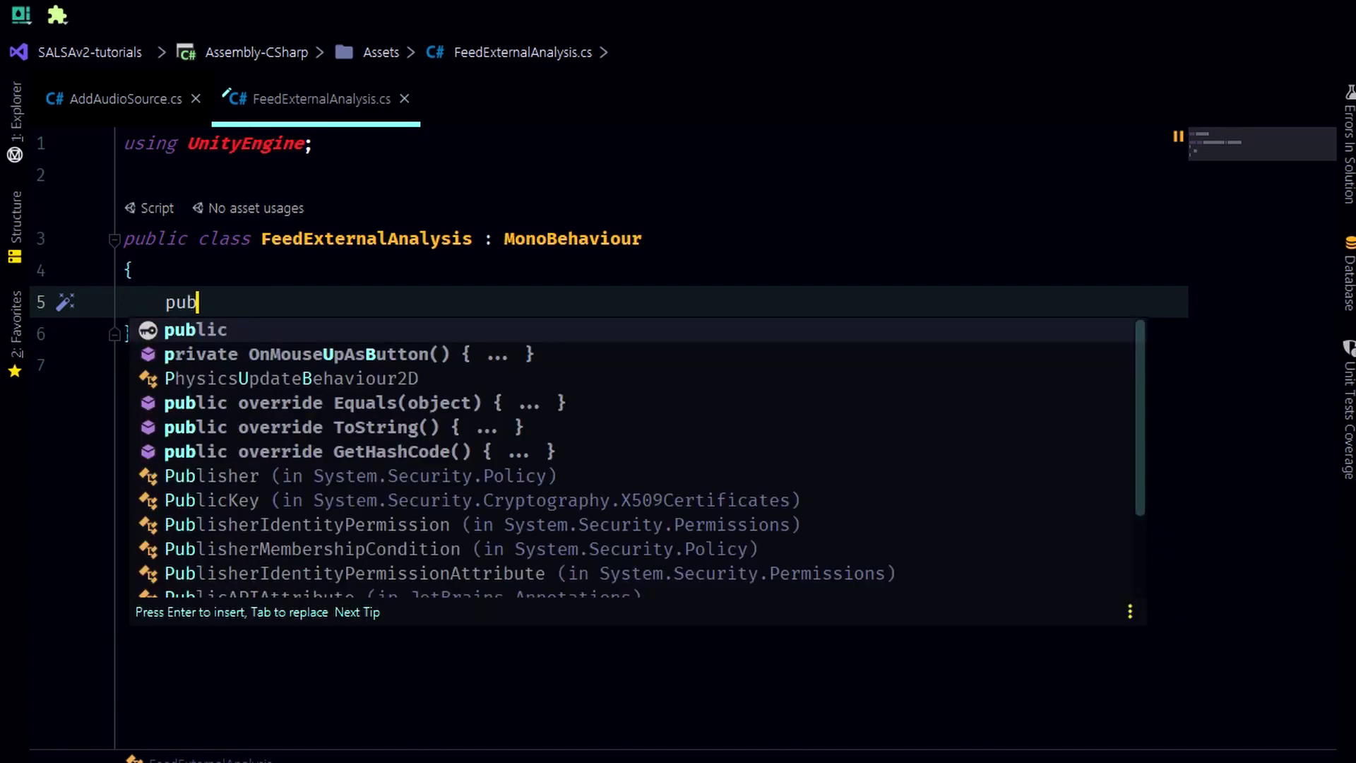
text(lic bool isFeeding = false;)
key(Return)
key(Return)
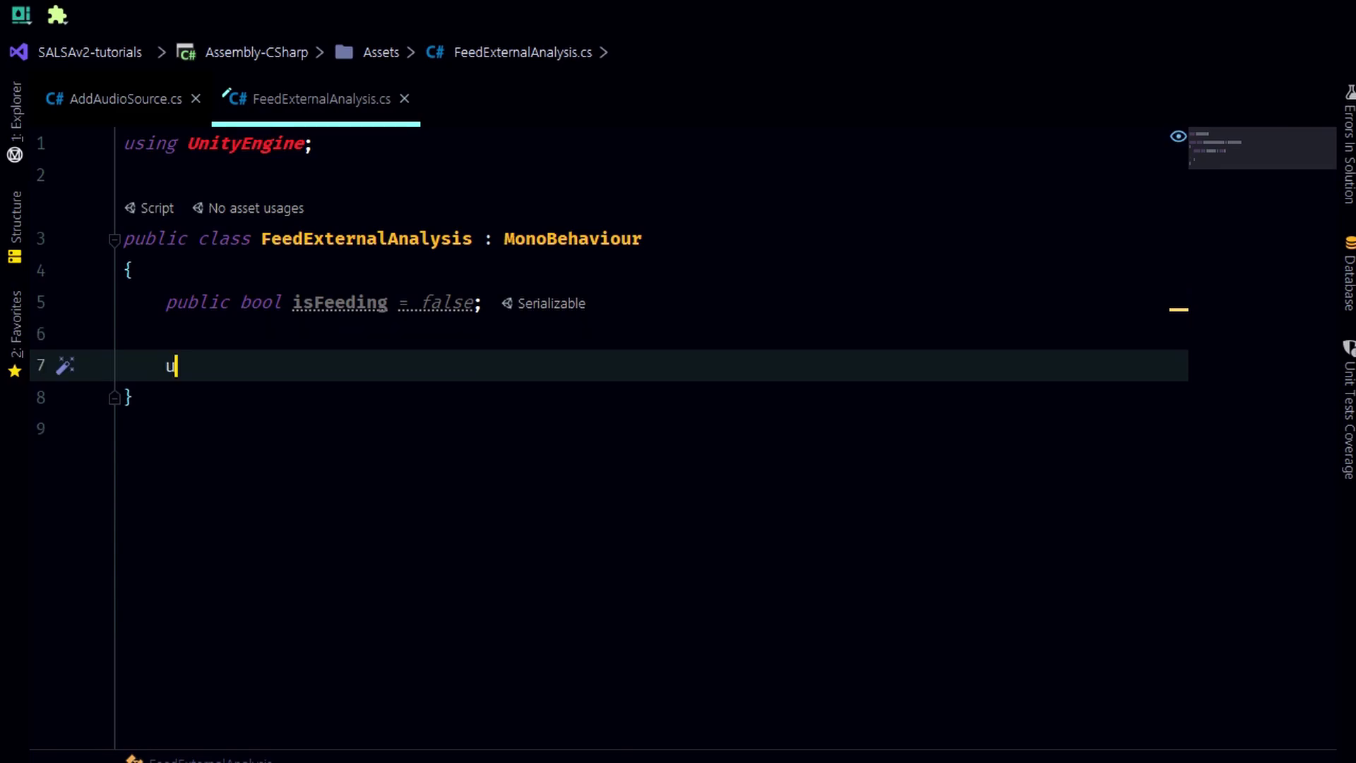
Add an Update() method containing an empty if (isFeeding) { } block.
text(upda)
key(Return)
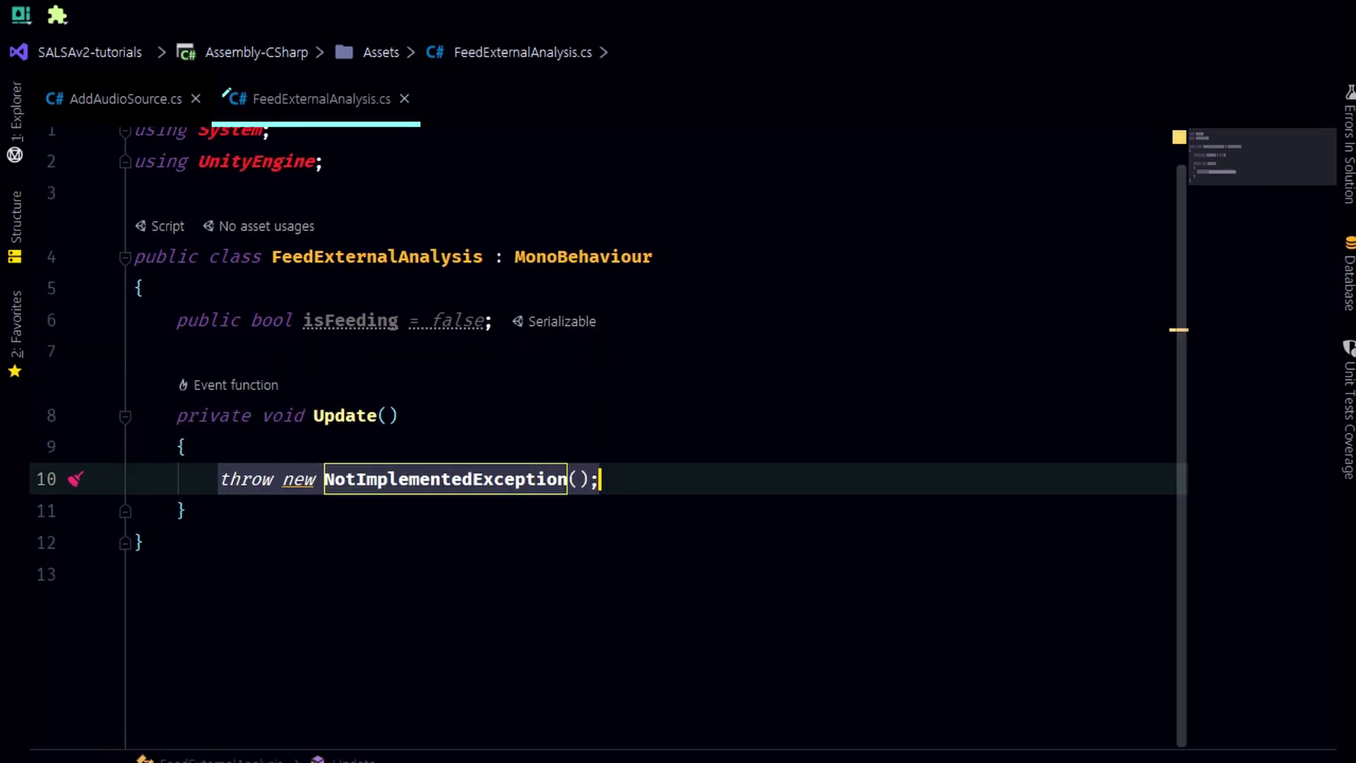
text(if)
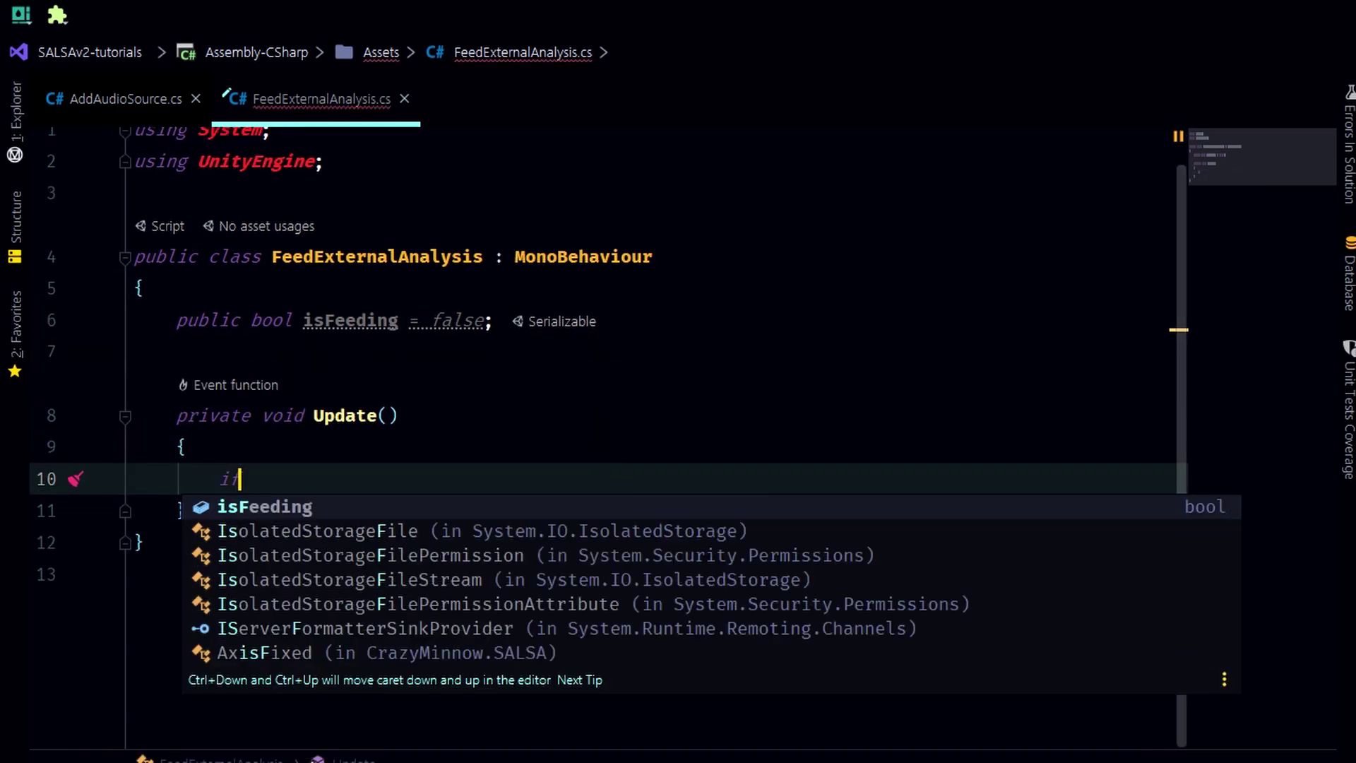
text( (i)
key(Return)
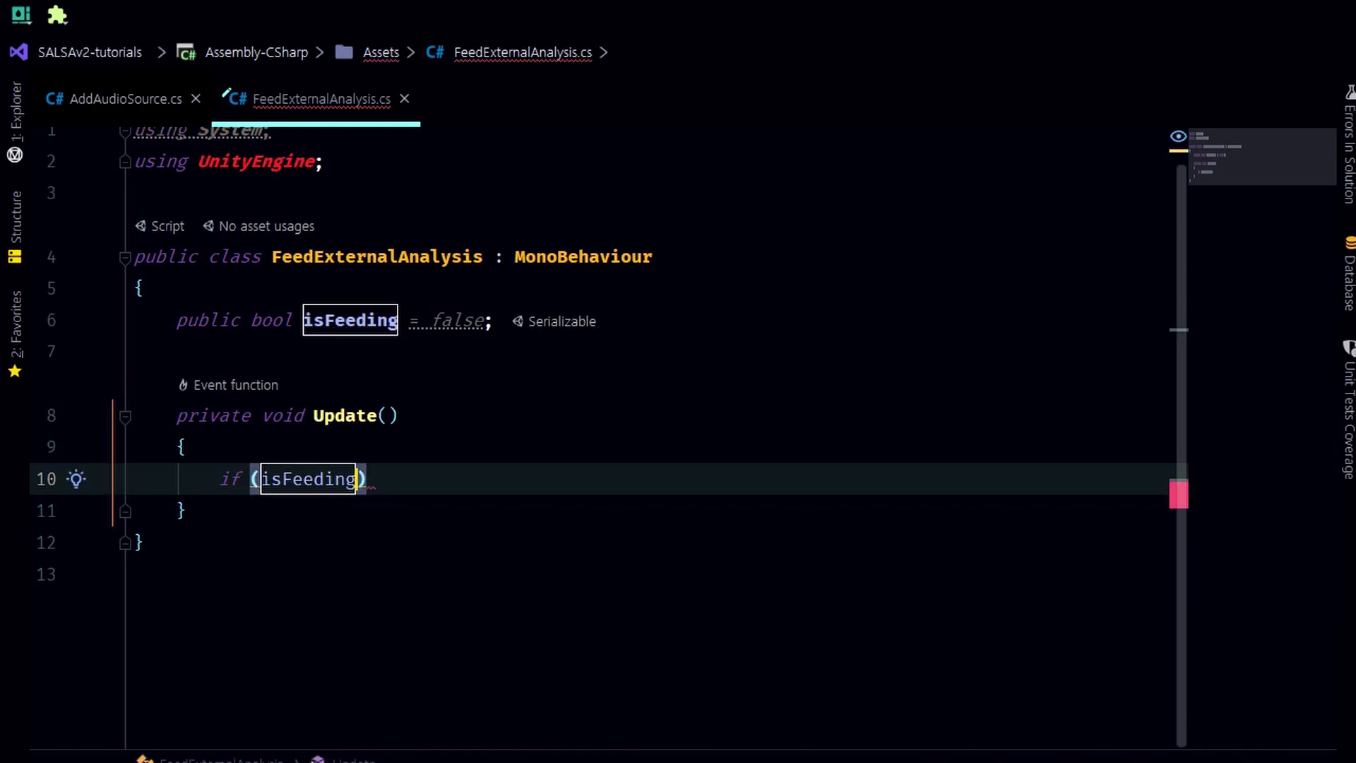
text())
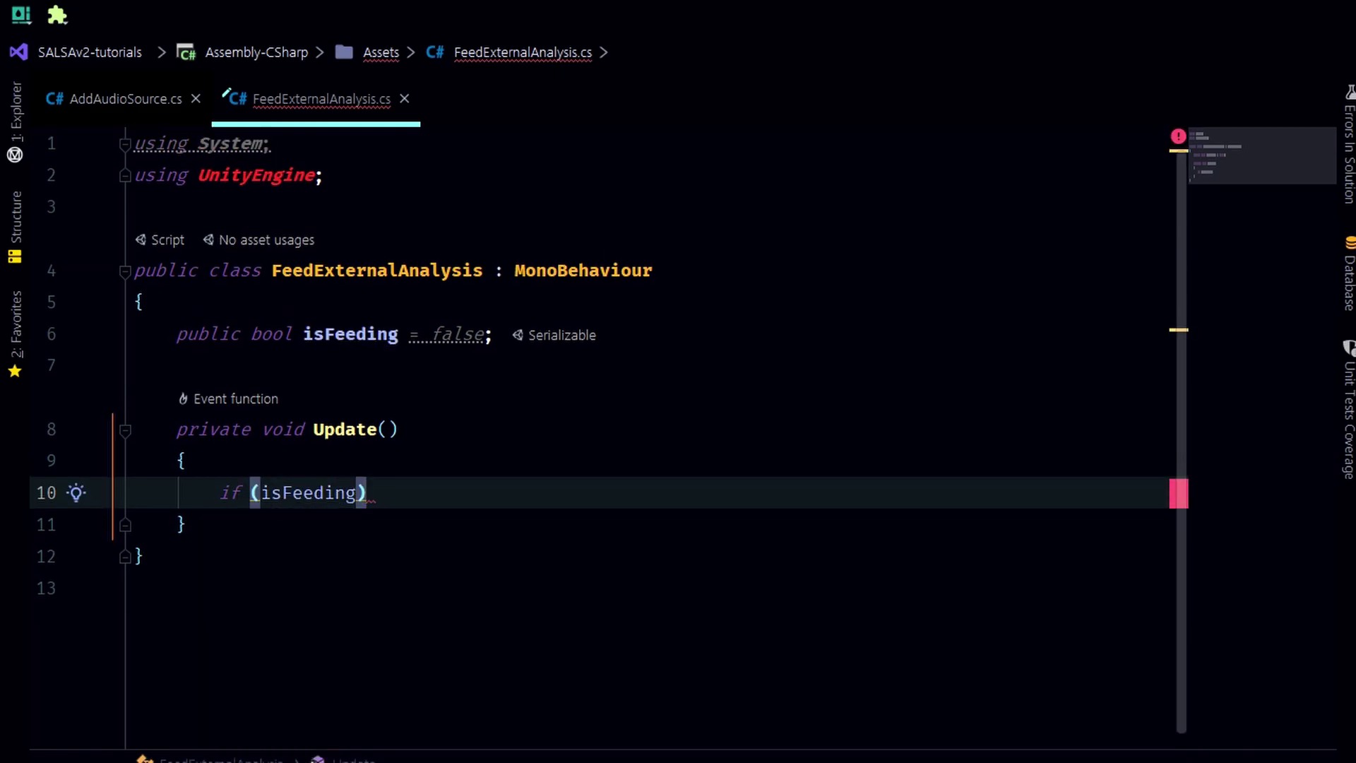
text({)
key(Return)
key(Up)
key(Up)
key(Up)
key(Up)
key(Up)
key(Up)
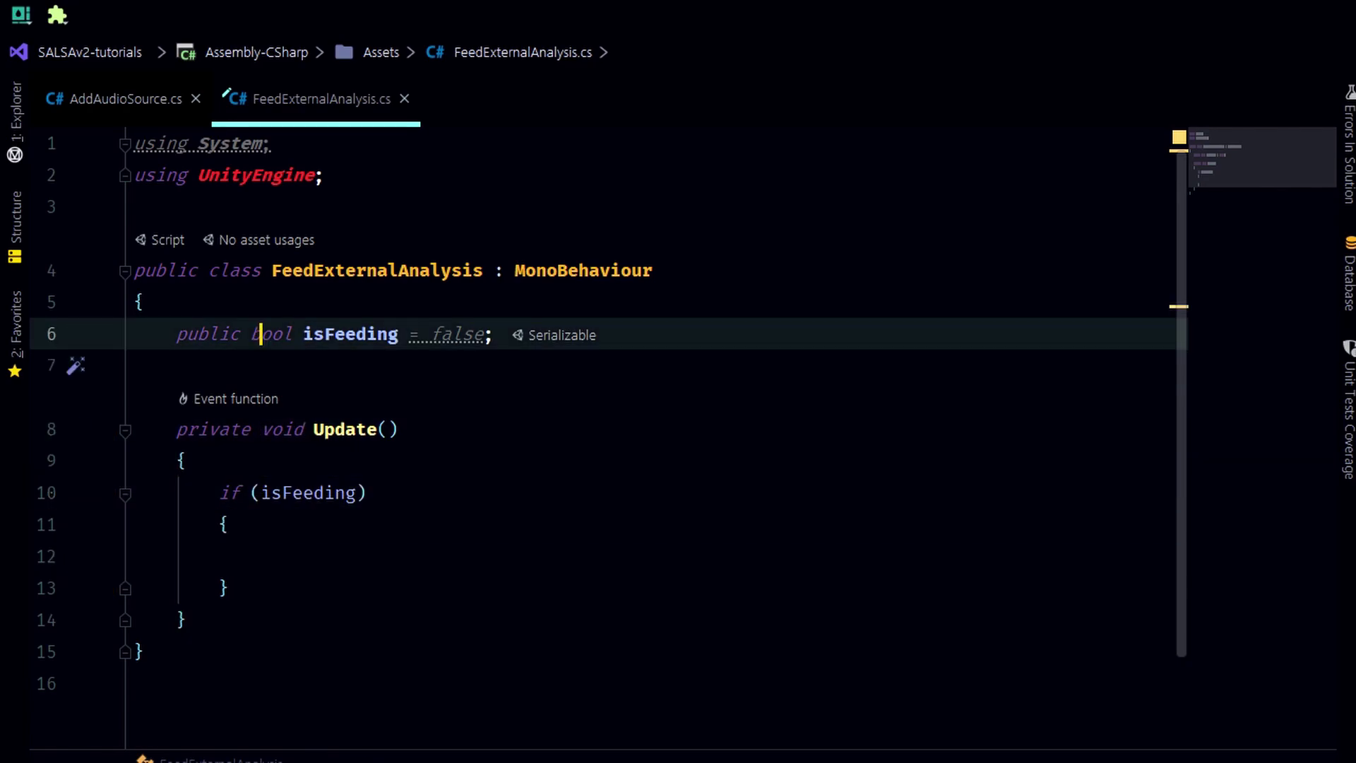
key(End)
key(Return)
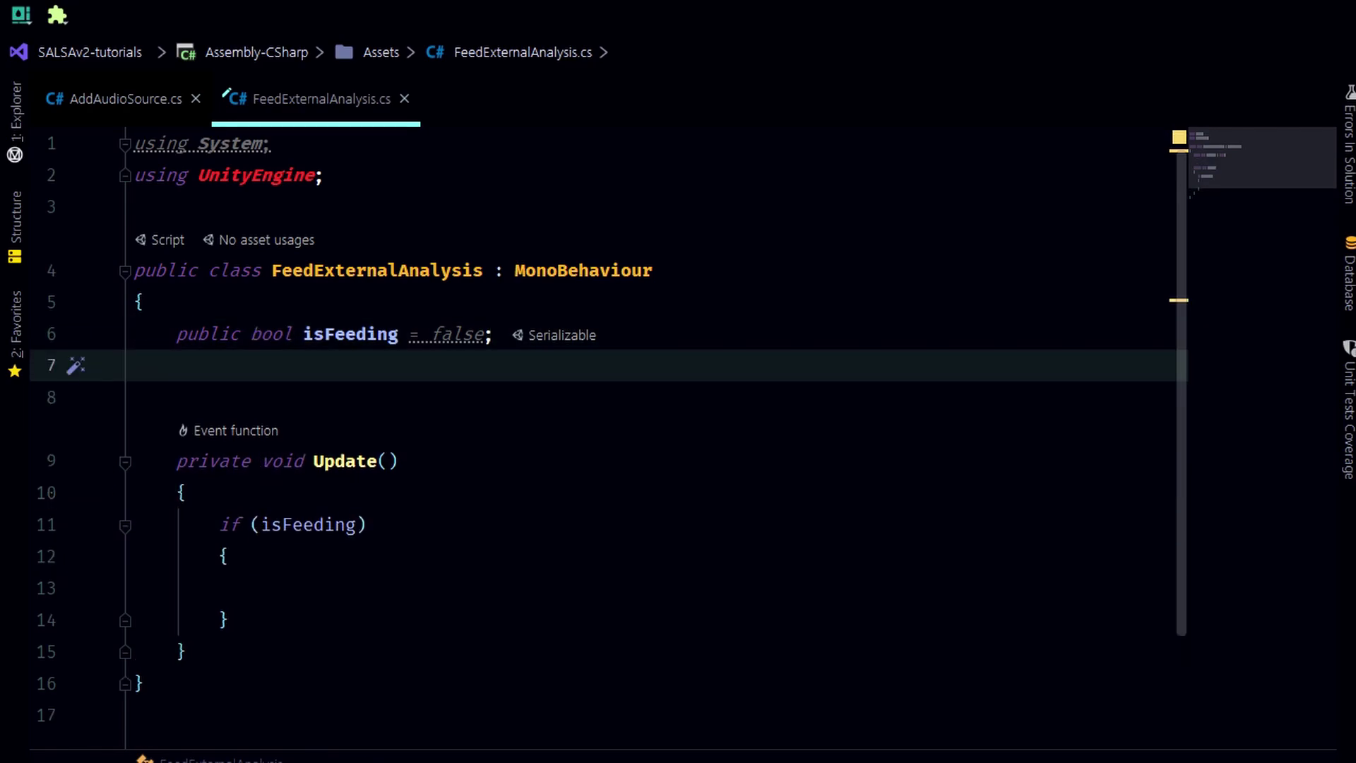
Declare a Salsa field named salsa in FeedExternalAnalysis.
text(Sas)
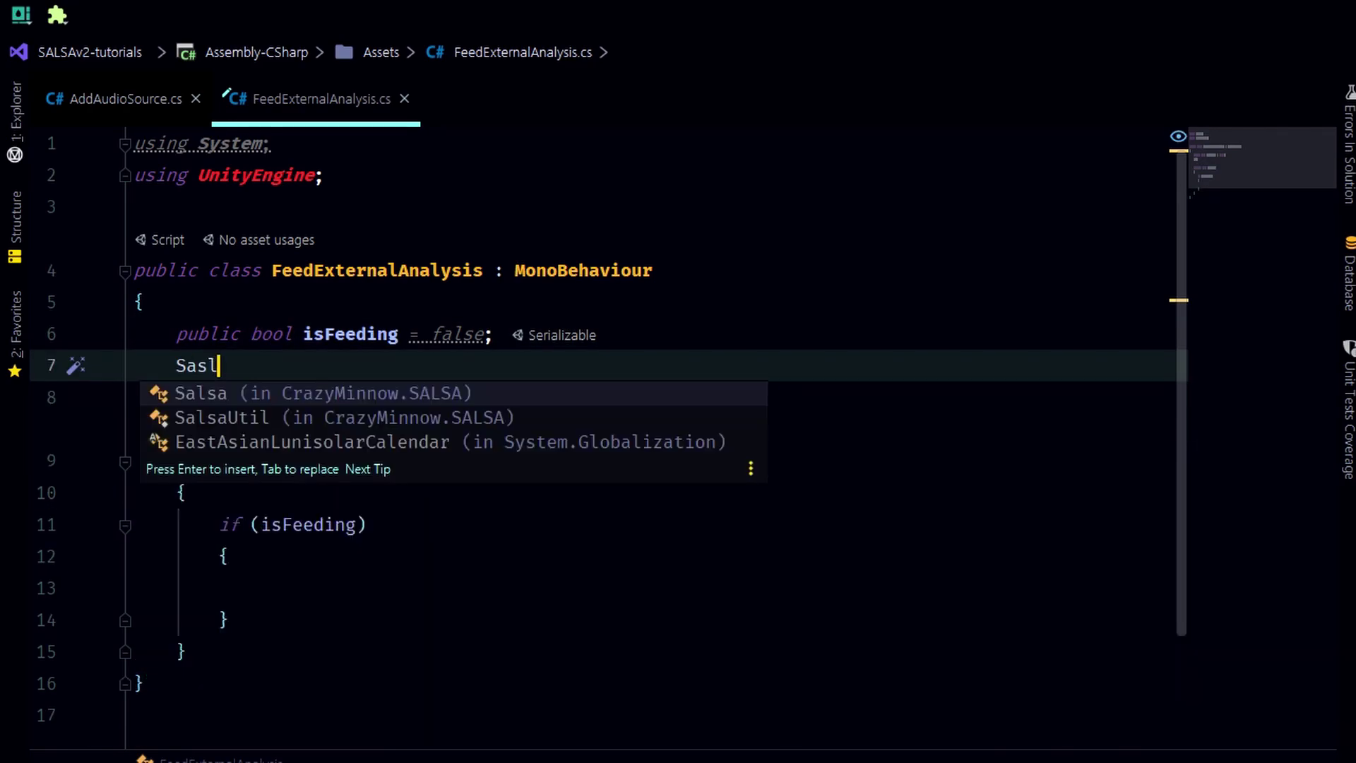
key(Return)
text(salsa )
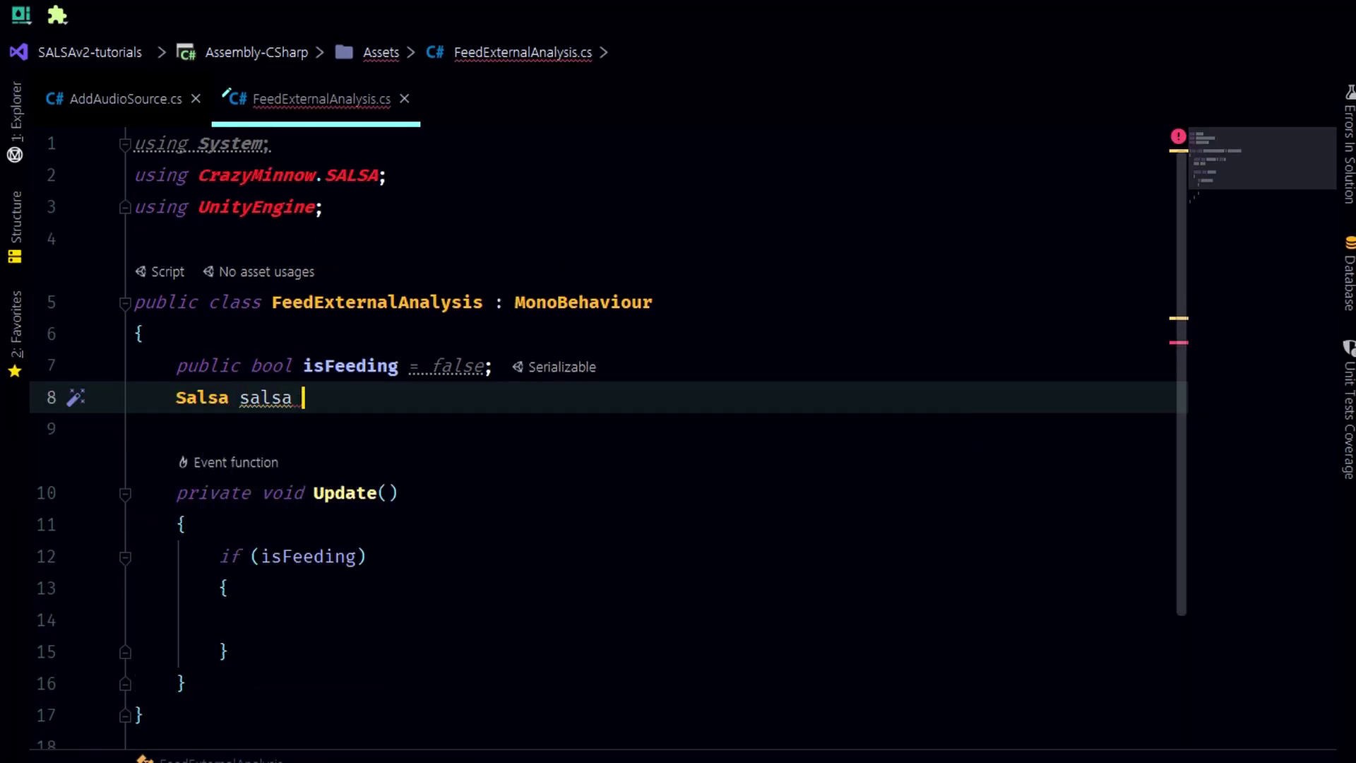
text(;)
key(Return)
key(Return)
Add Start() with salsa = GetComponent<Salsa>(); and begin a salsa. statement inside if (isFeeding).
text(s)
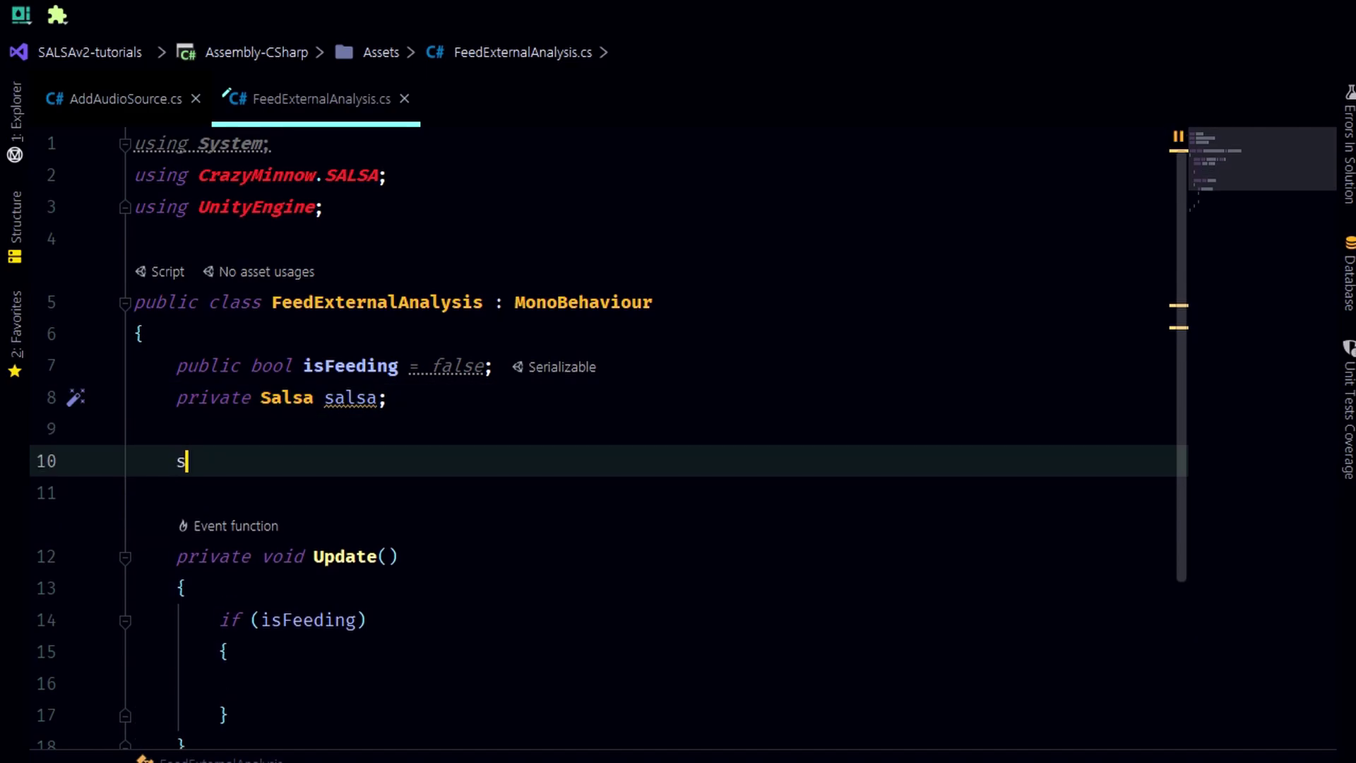
text(tart)
key(Return)
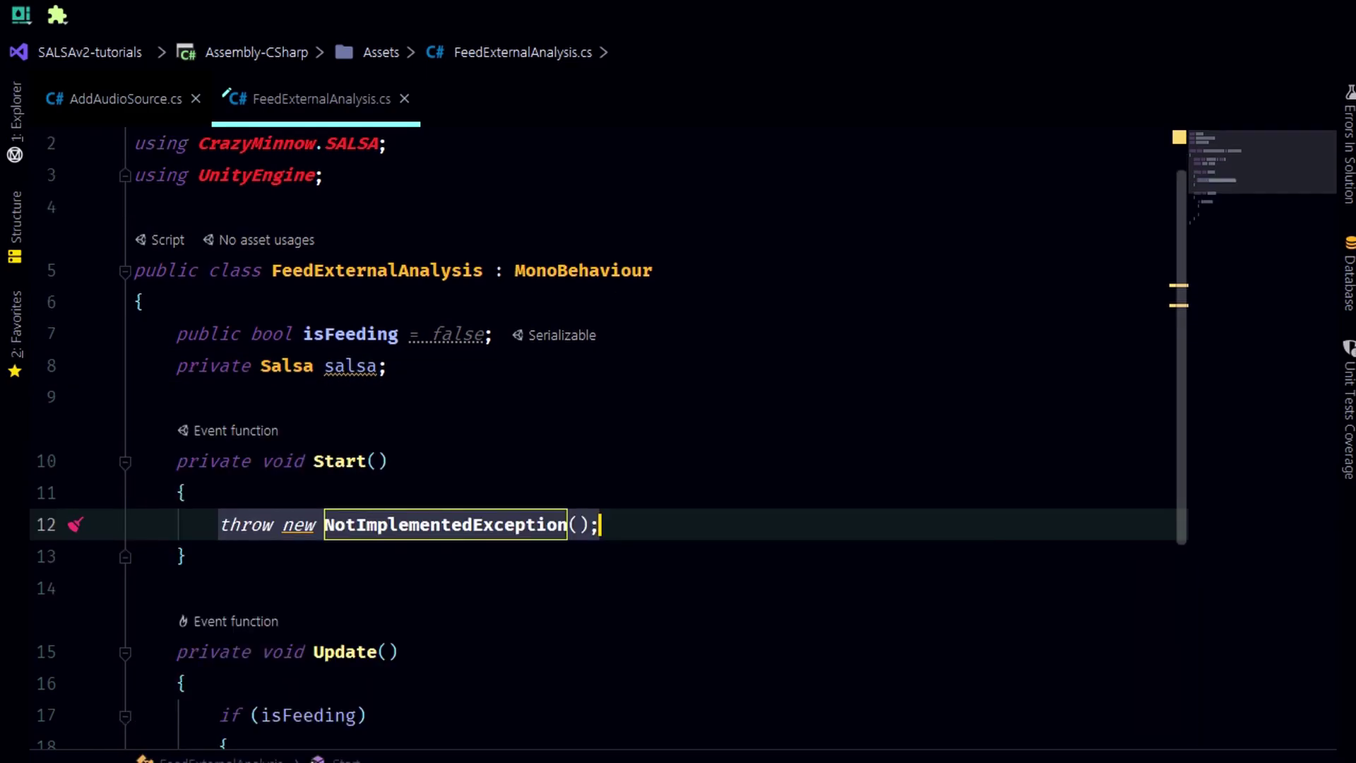
key(BackSpace)
text(salsa)
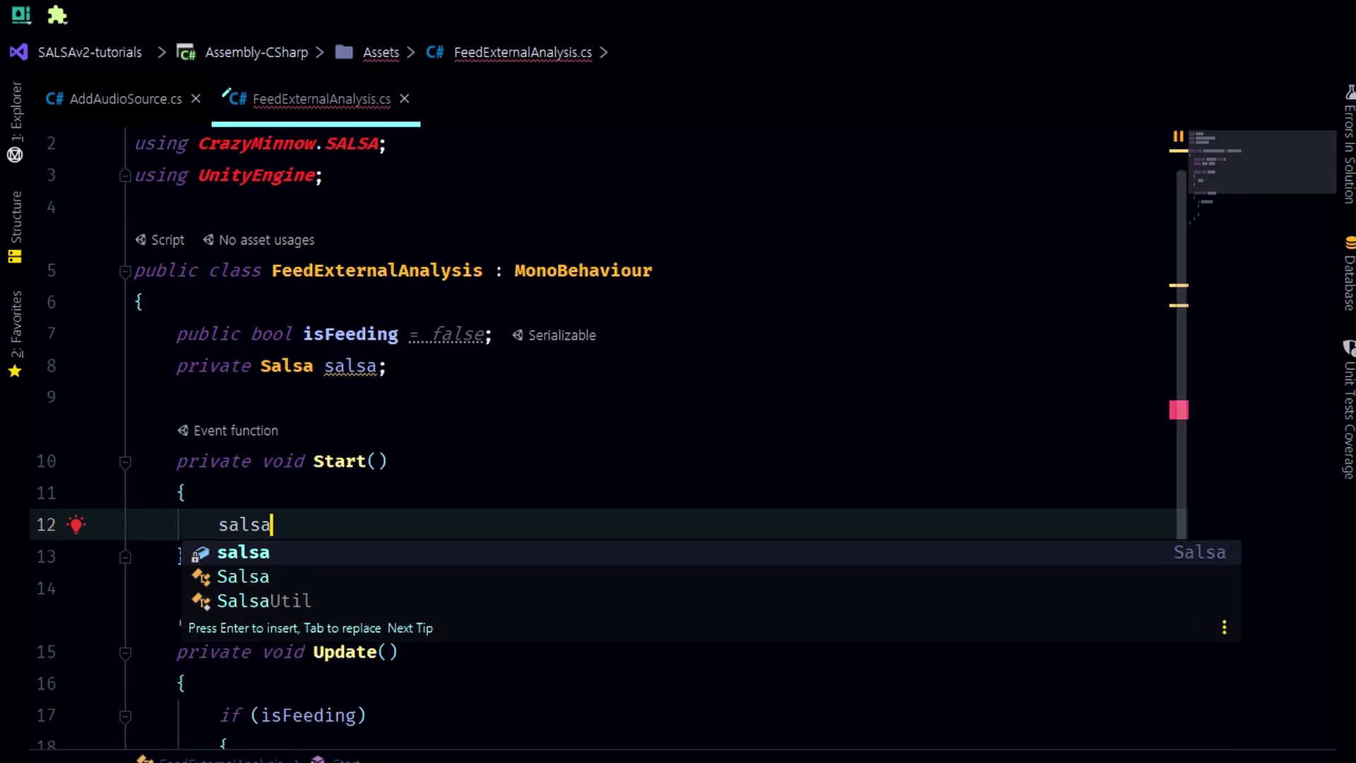
text( = getcom)
key(Return)
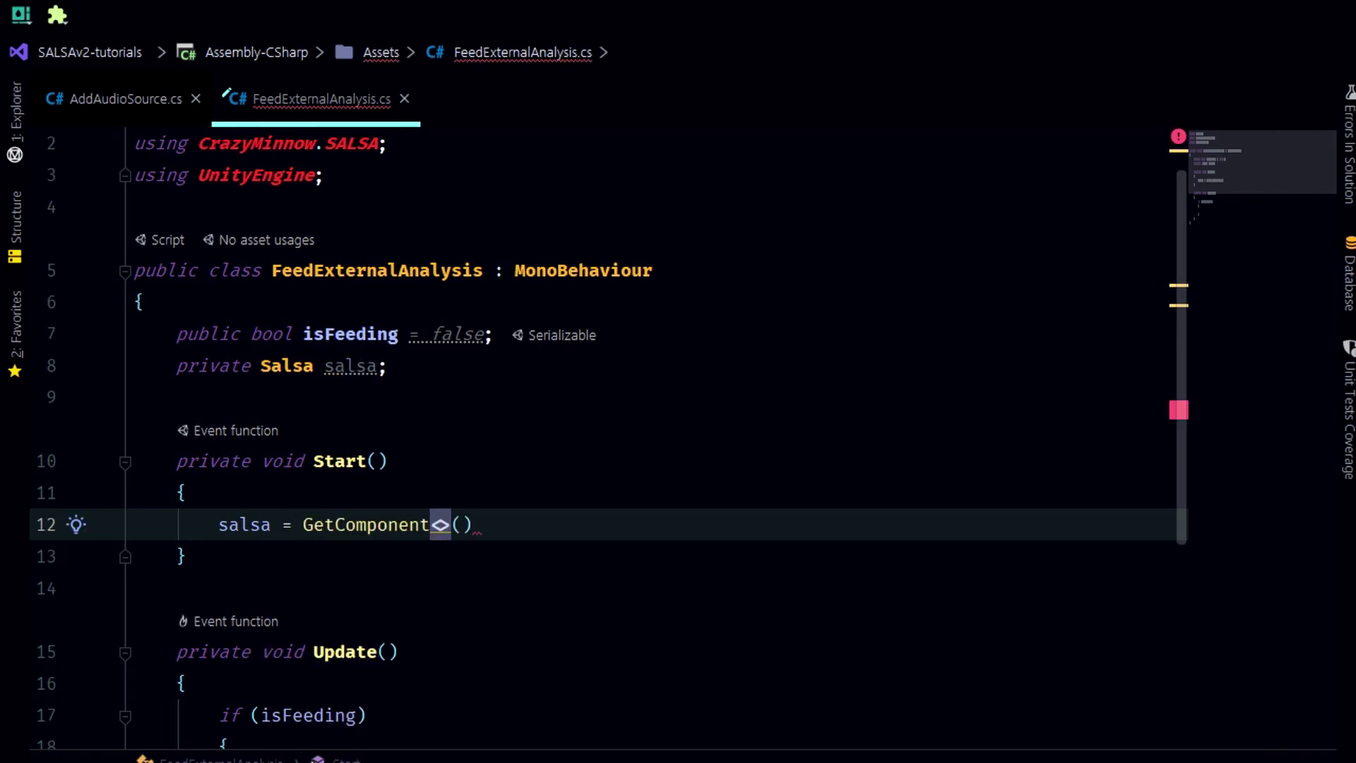
text(SAL)
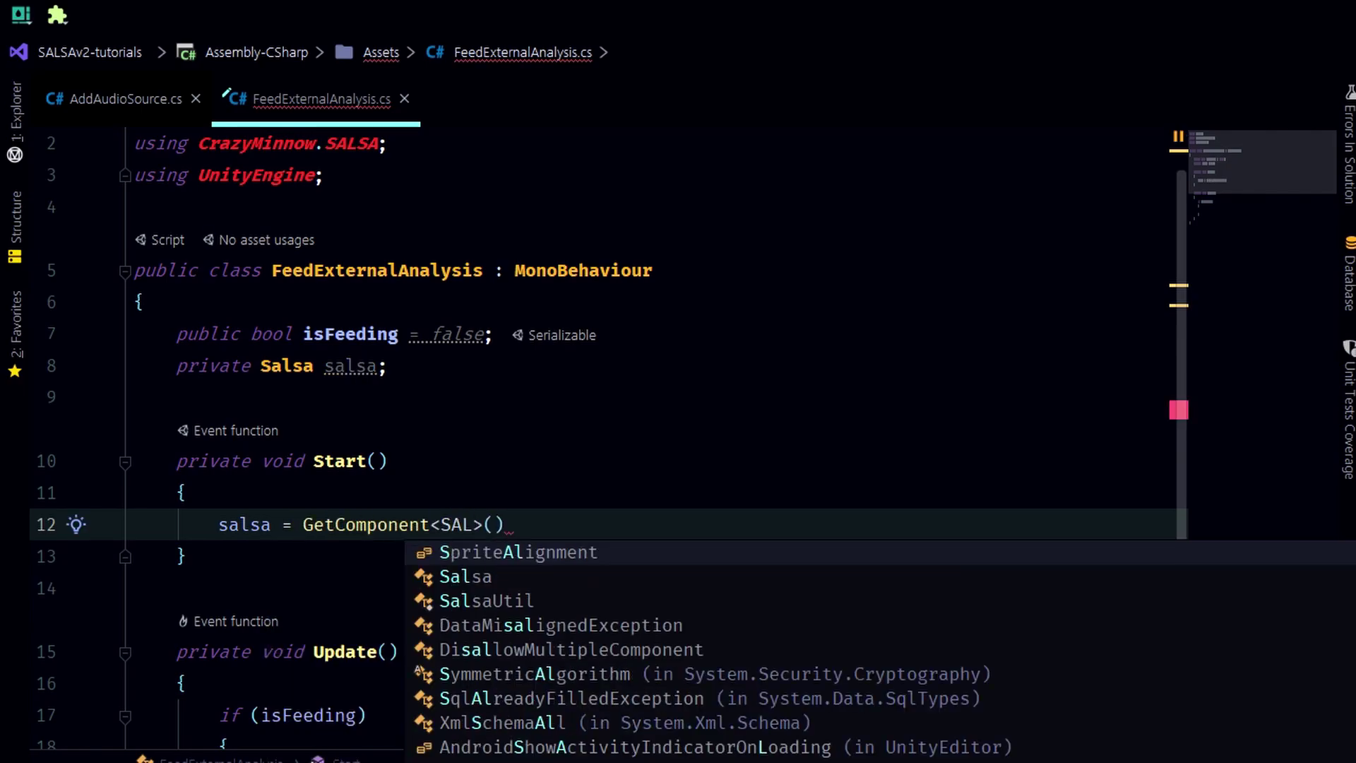
key(Down)
key(Return)
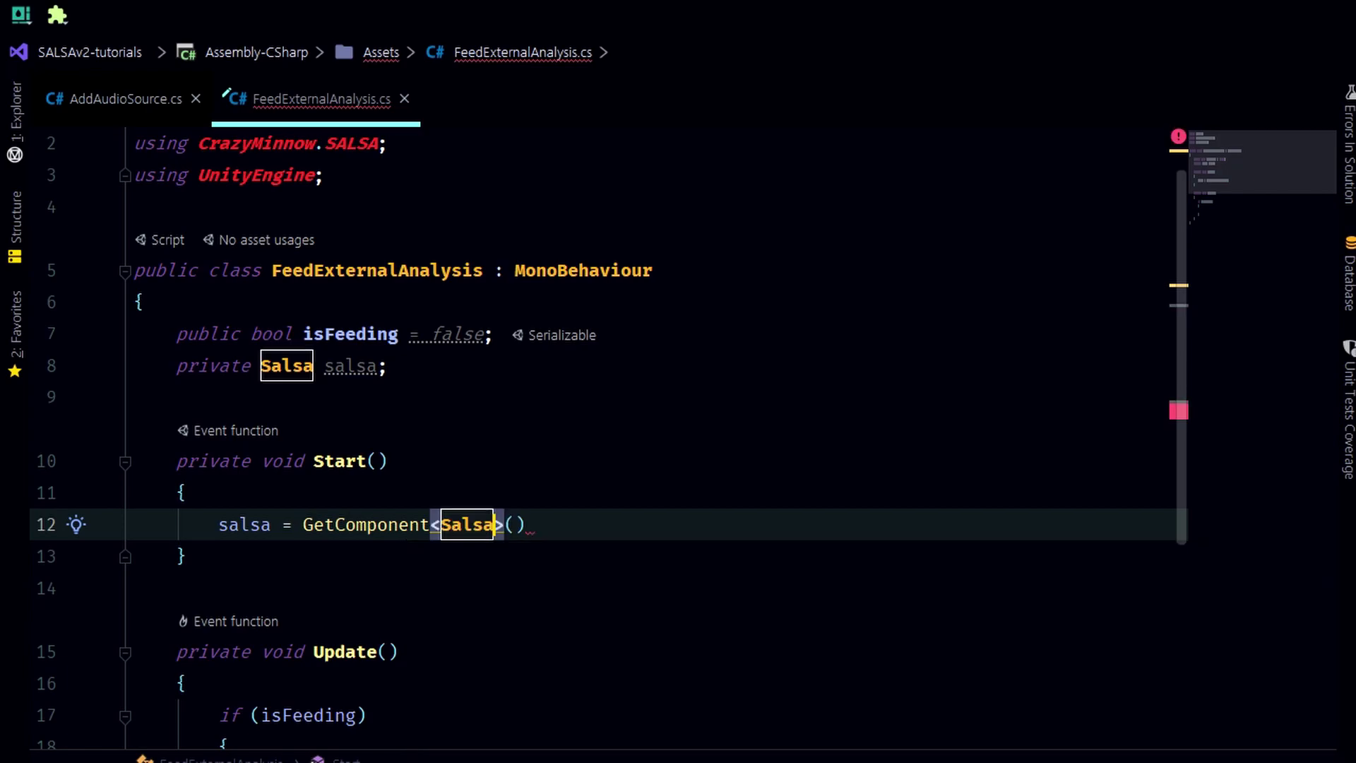
text(;)
key(Down)
key(Down)
key(Down)
key(Down)
key(Down)
key(Down)
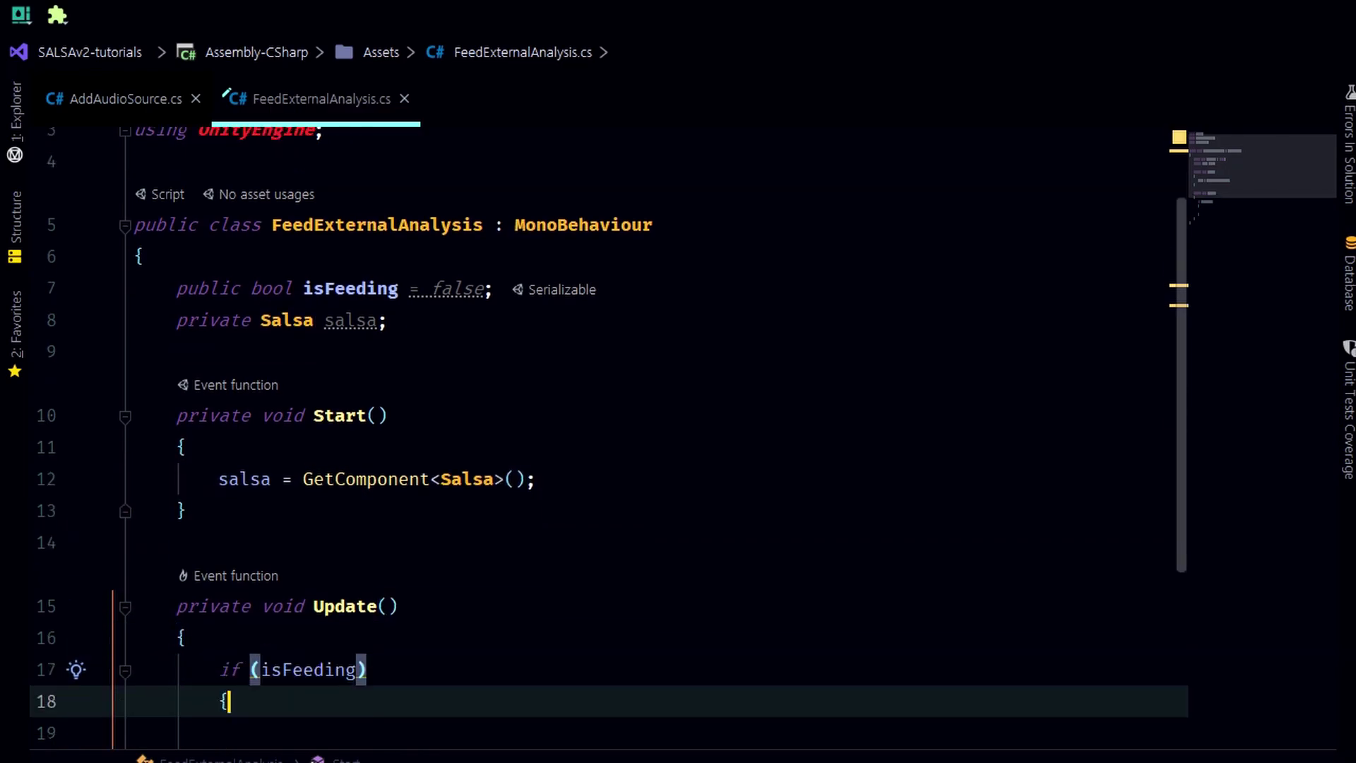
key(Return)
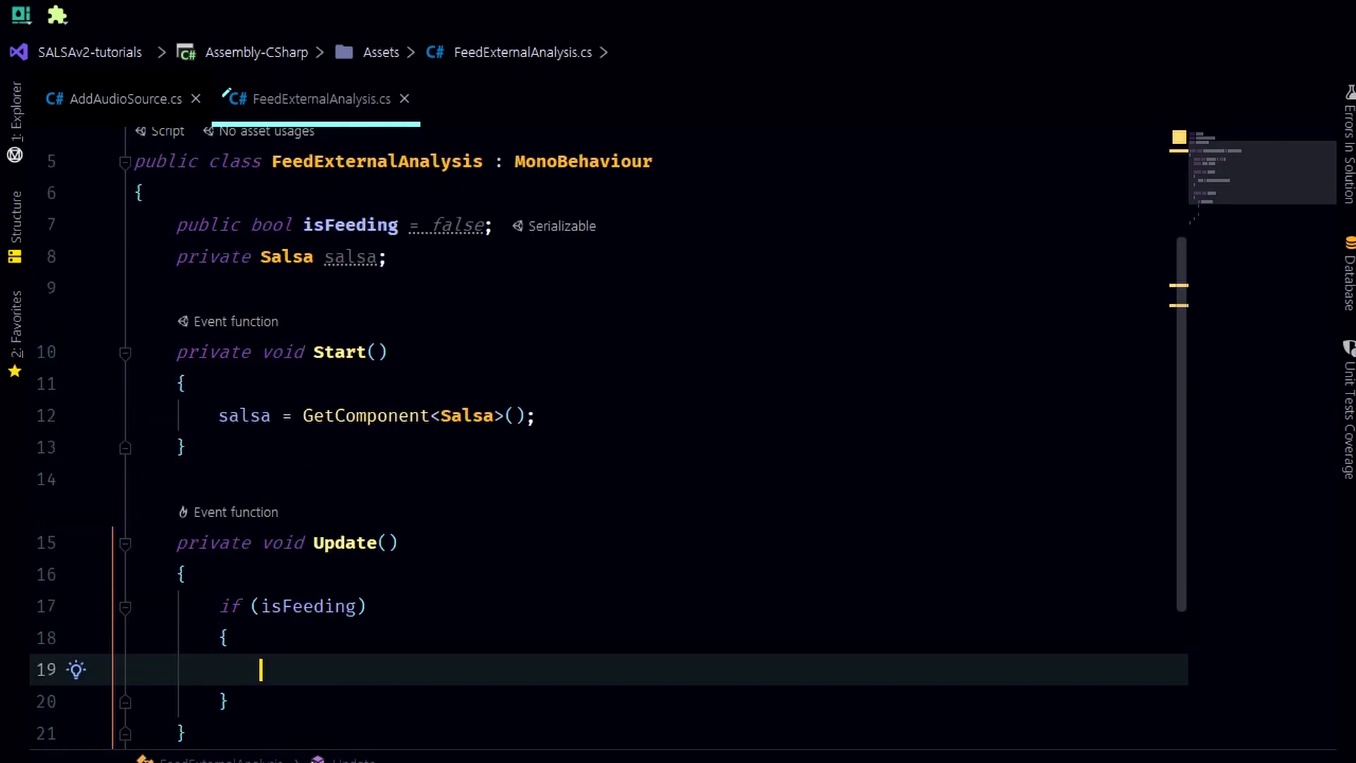
text(salsa.)
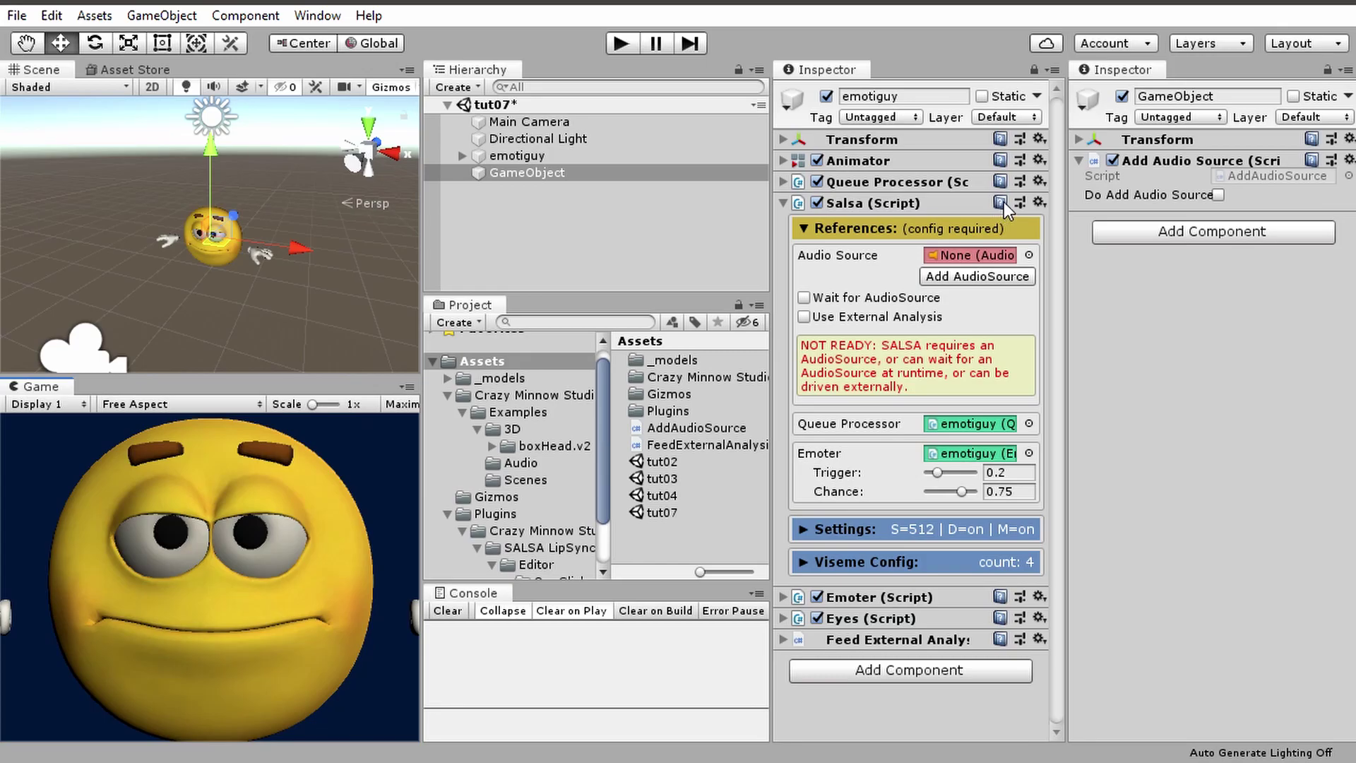
Open SALSA's API docs, search 'external', and highlight the analysisValue input field line.
click(1000, 203)
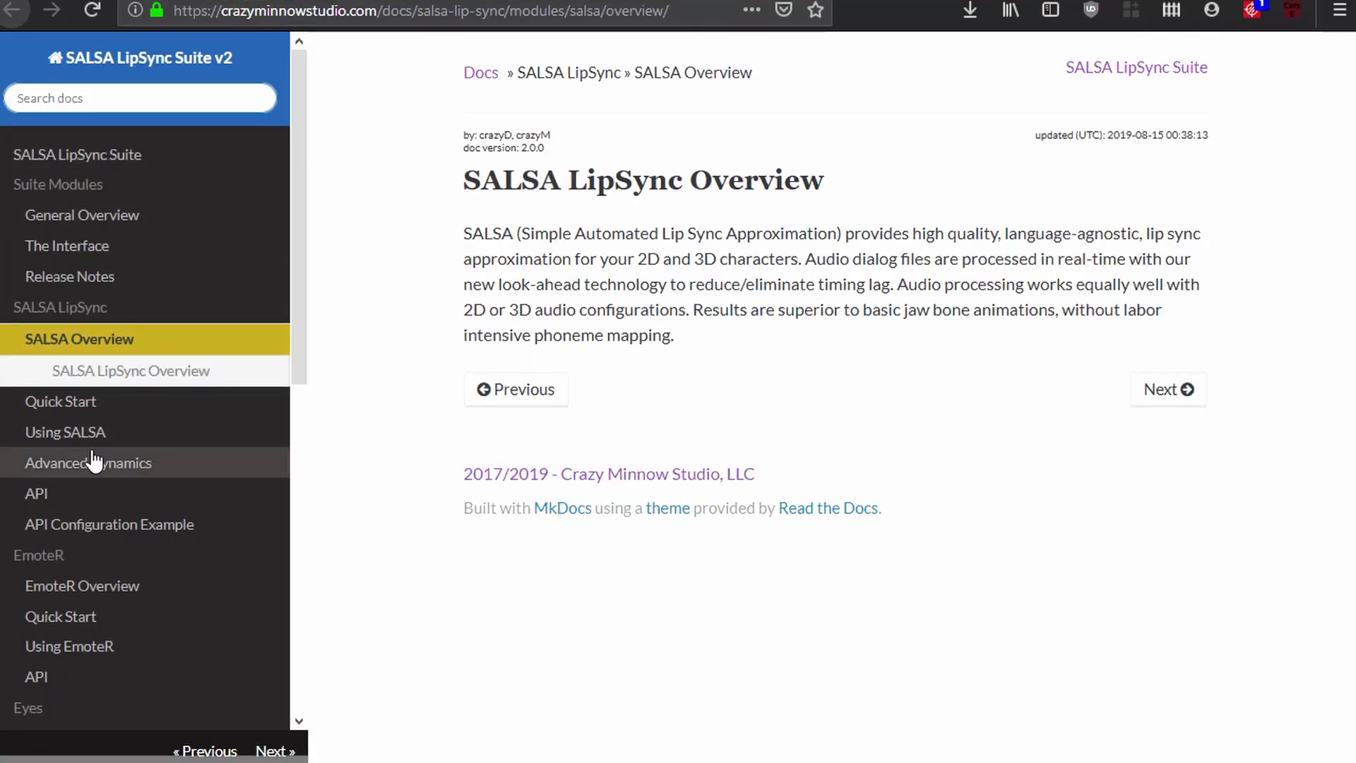
click(50, 489)
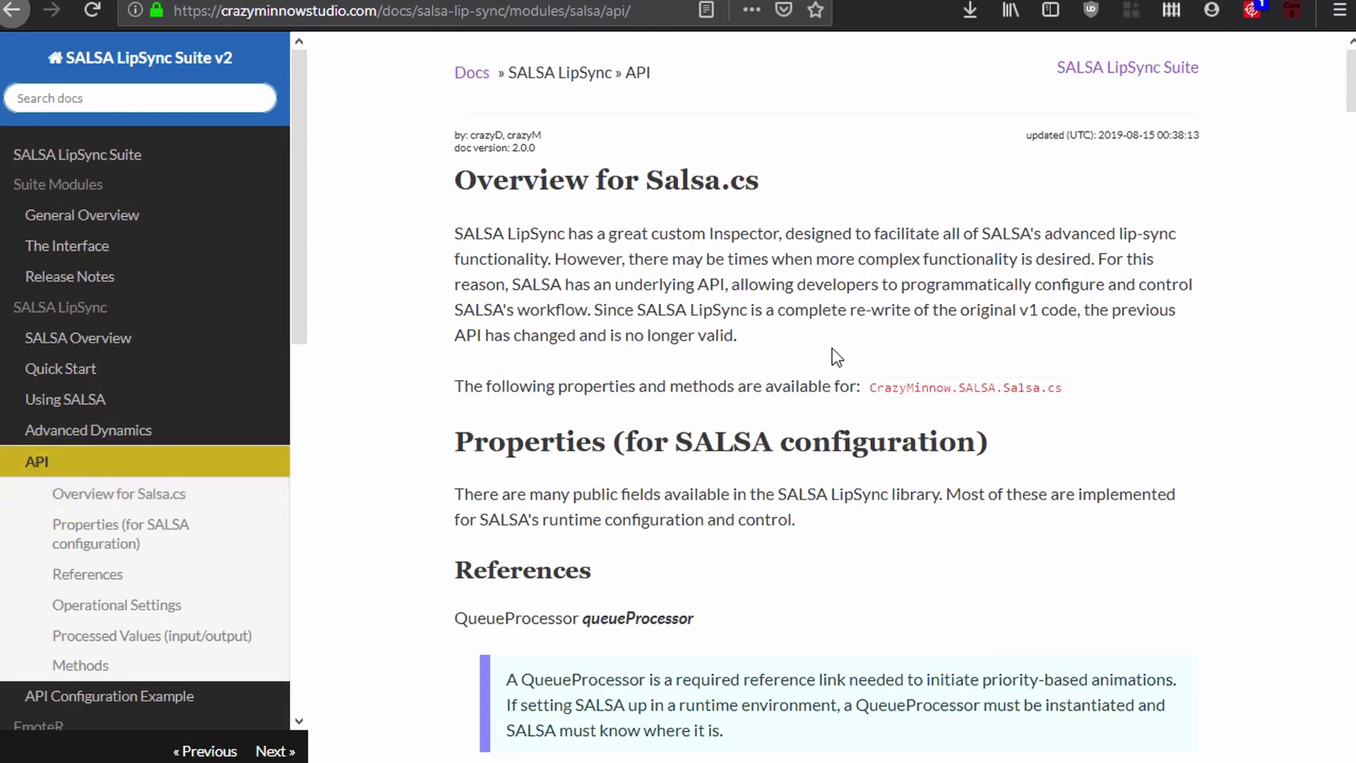
key(ctrl+f)
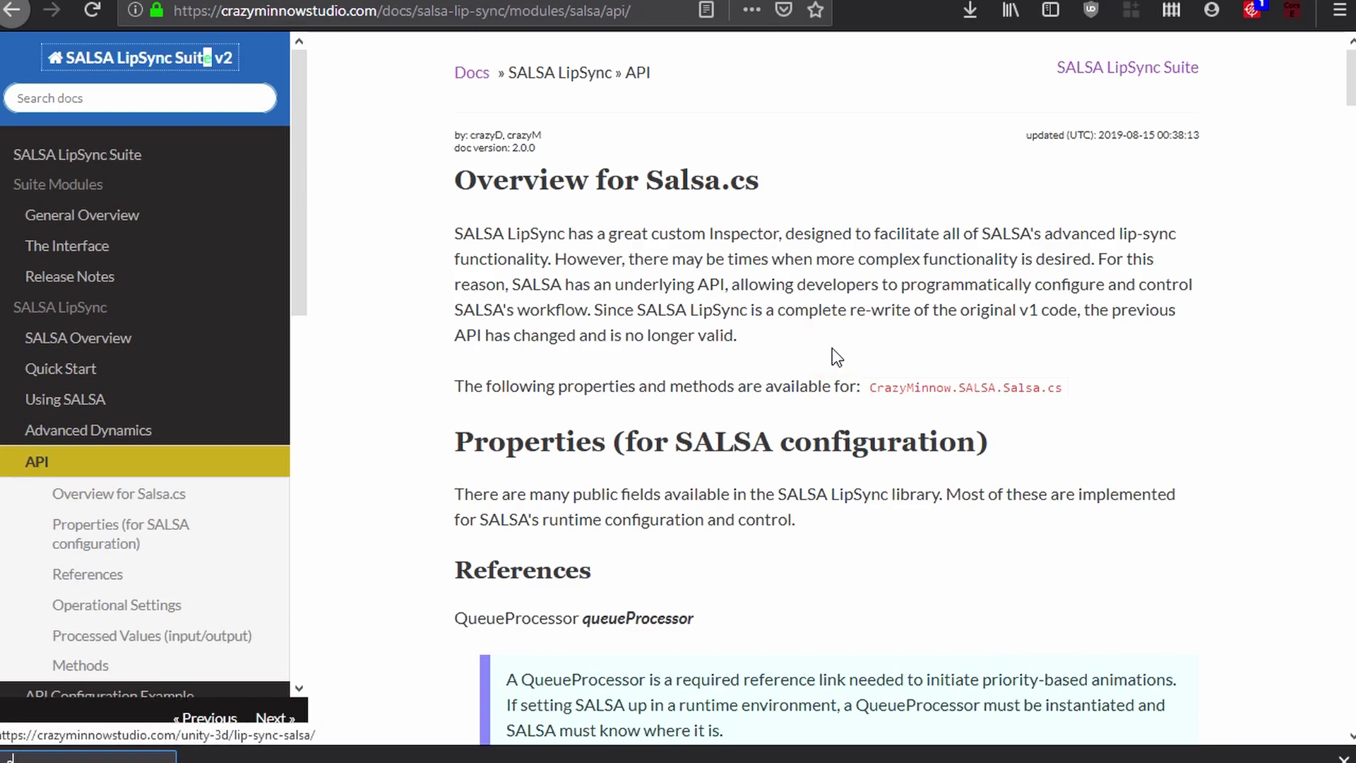
text(external)
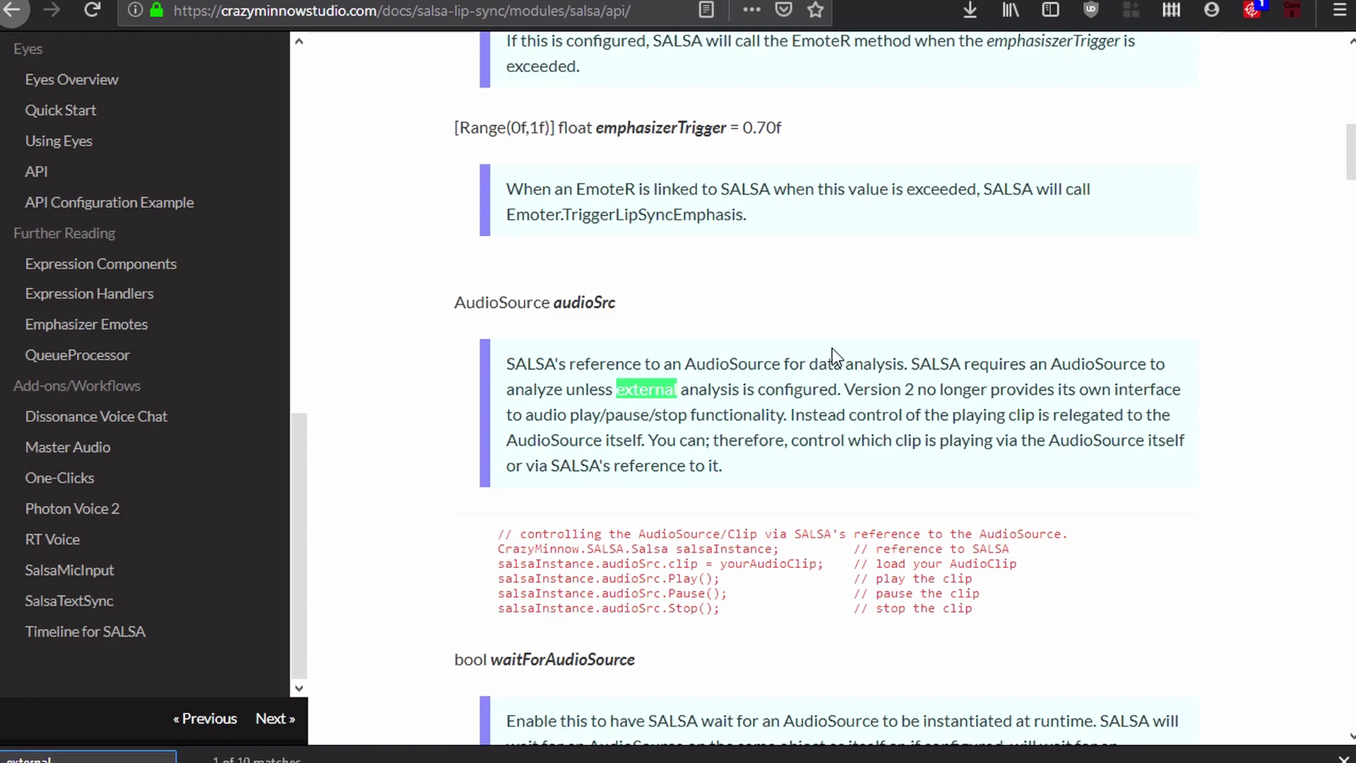
key(Return)
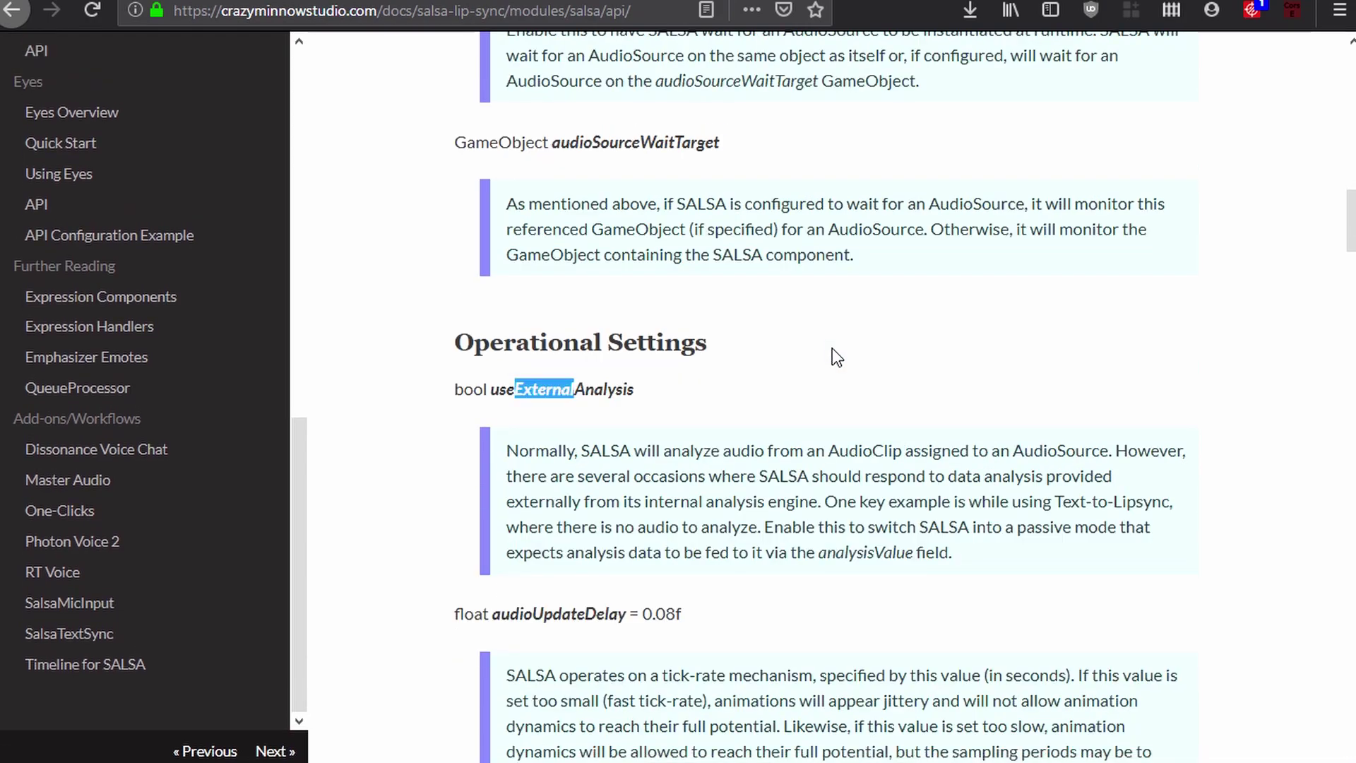
key(F3)
key(F3)
key(F3)
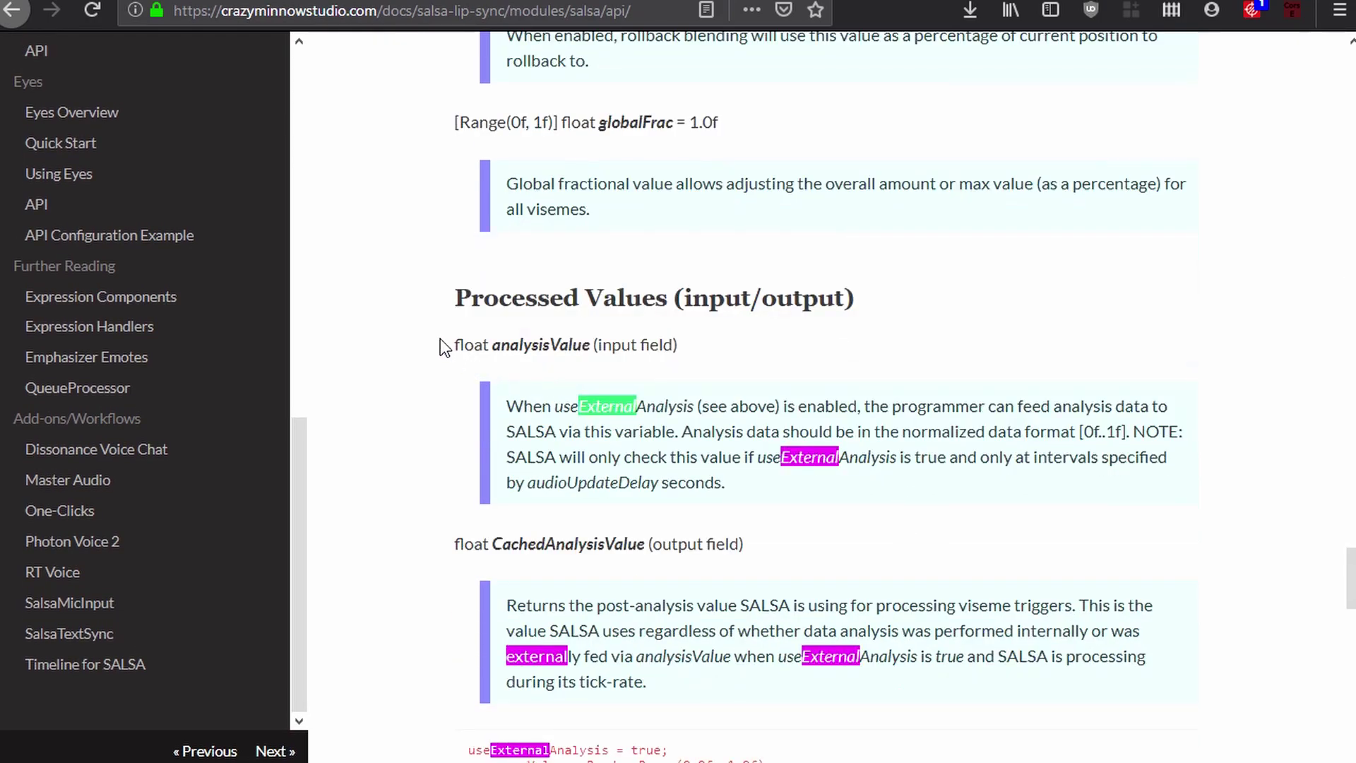
drag(451, 340, 702, 366)
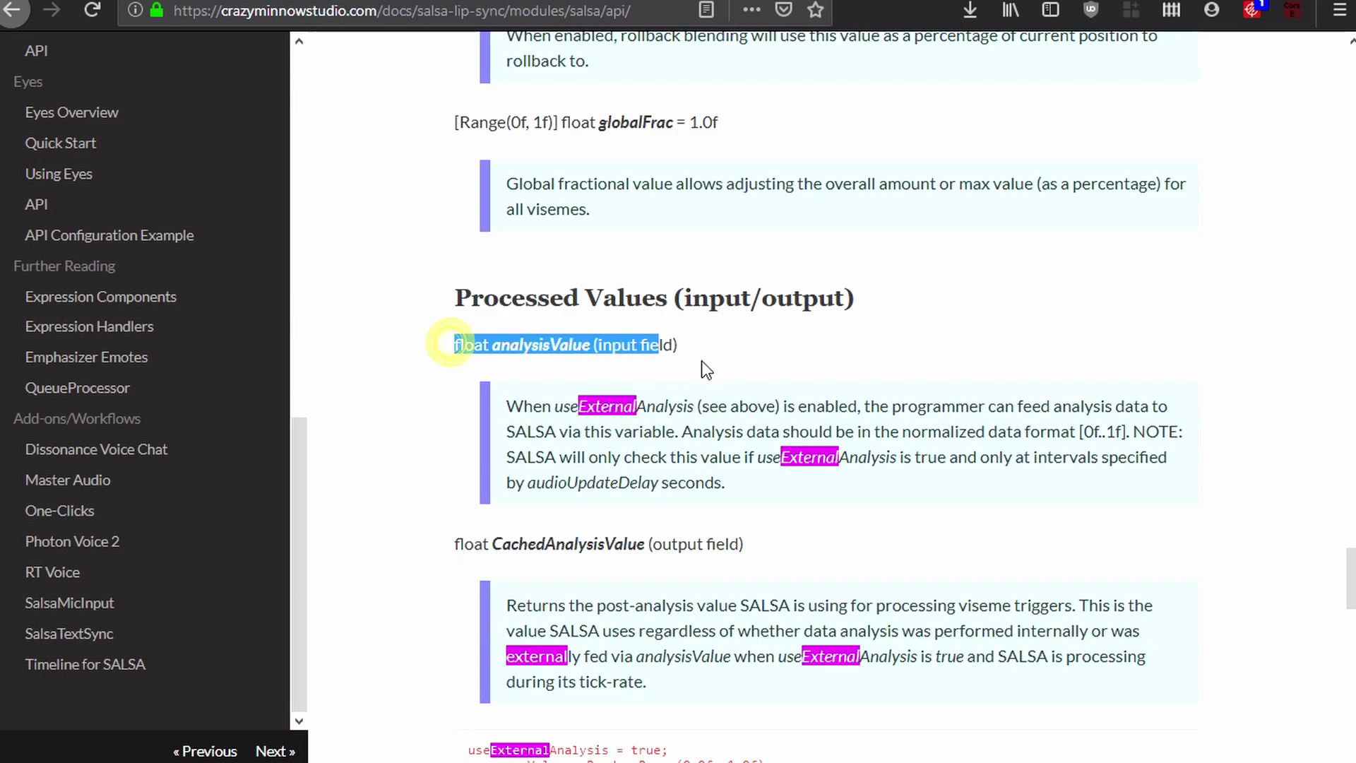
click(723, 446)
drag(454, 330, 677, 346)
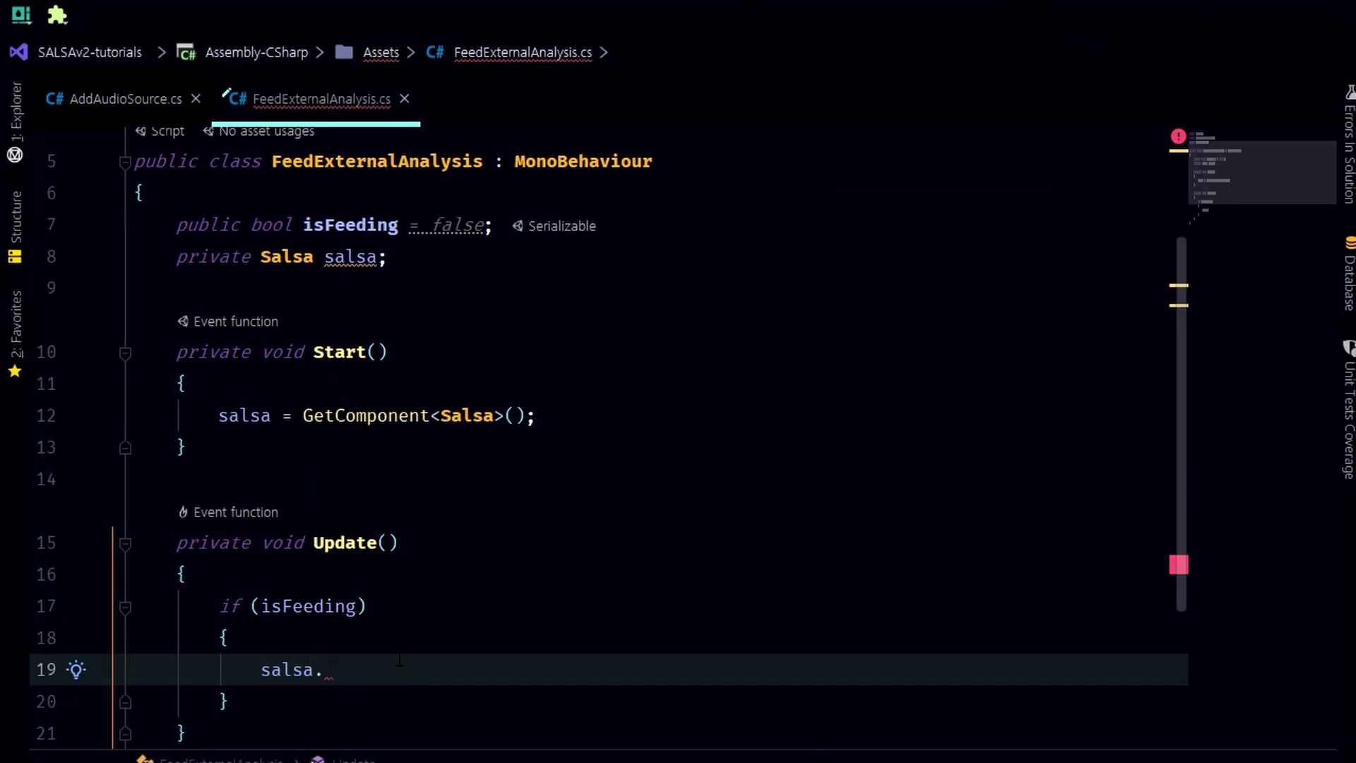
Inside the isFeeding check, write salsa.analysisValue = Random.Range(0f, 1f); using UnityEngine Random.
text(a)
key(Return)
text(= )
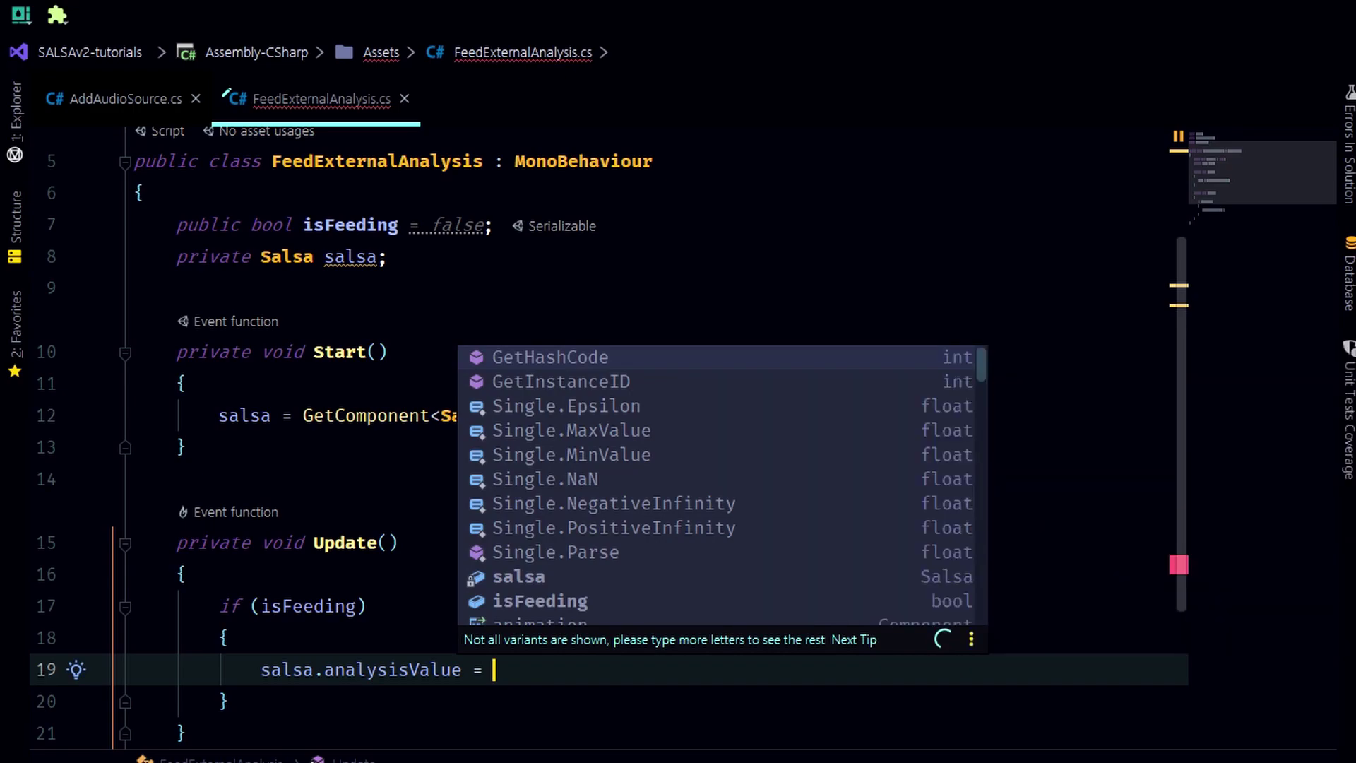
text(Rand)
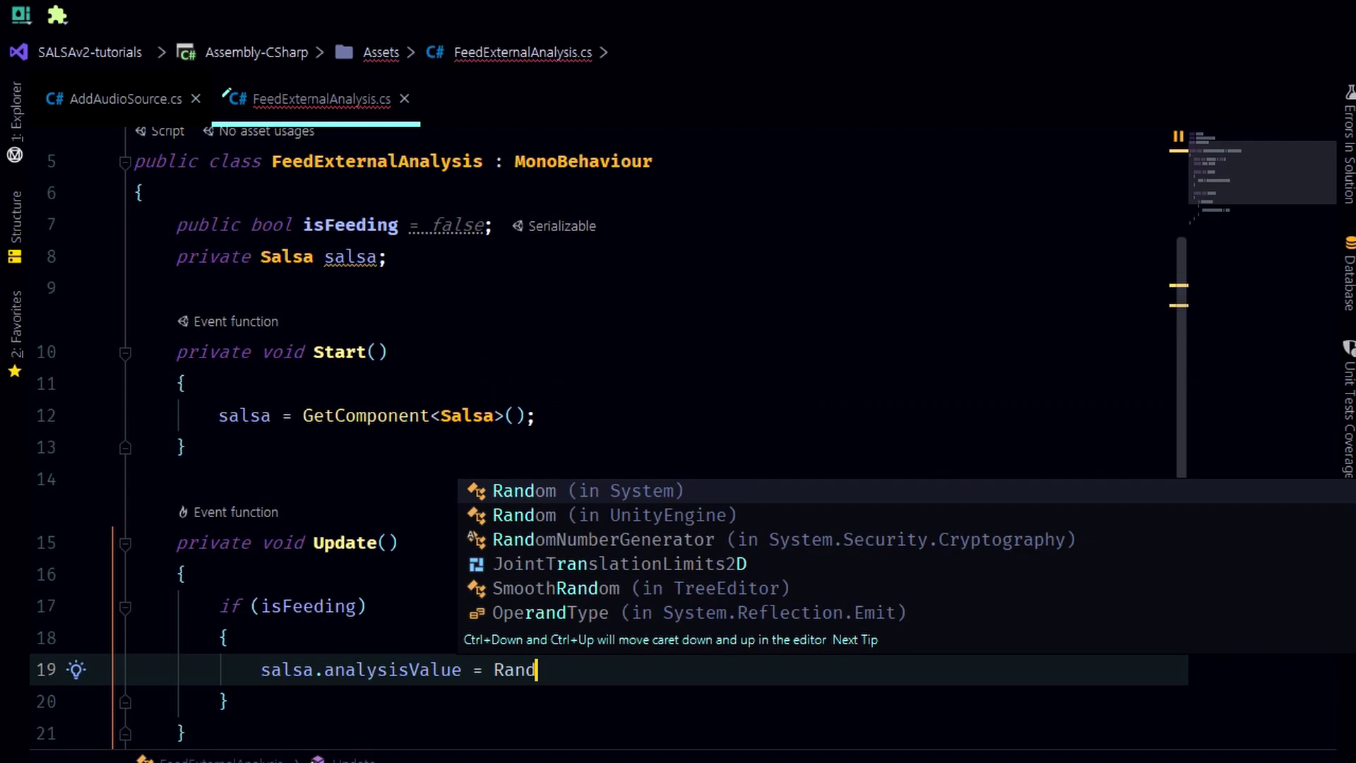
key(Down)
key(Return)
text(.ran)
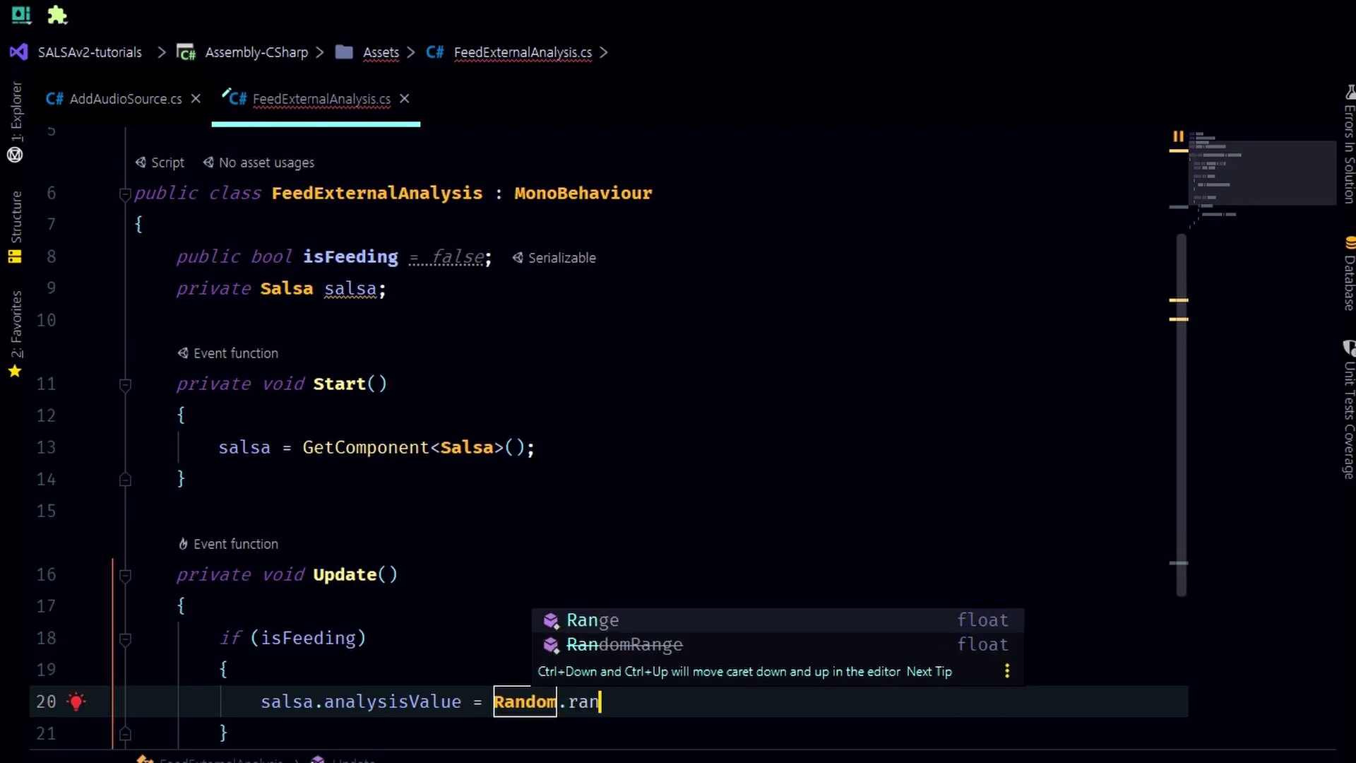
key(Return)
text(0f, 1f);)
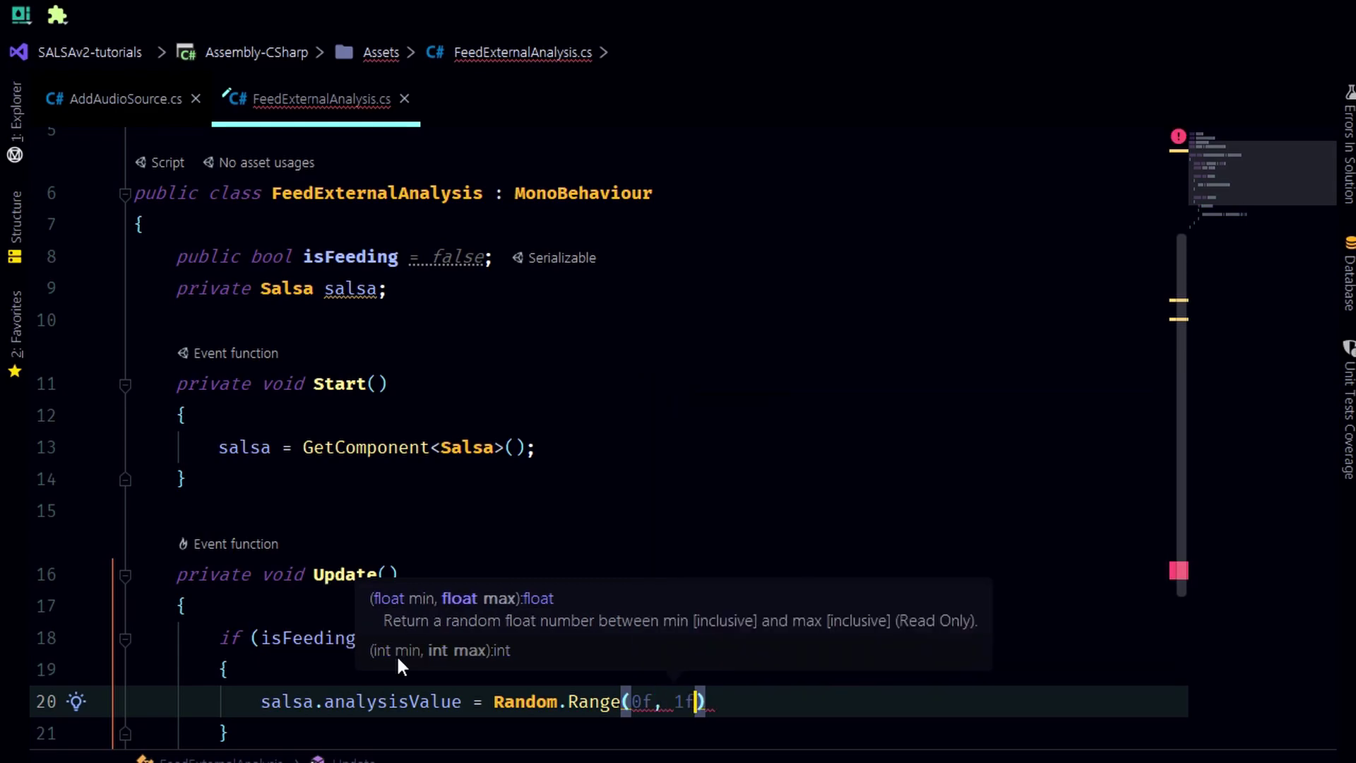
Save the FeedExternalAnalysis script with Ctrl+S.
scroll(687, 437, down, 1)
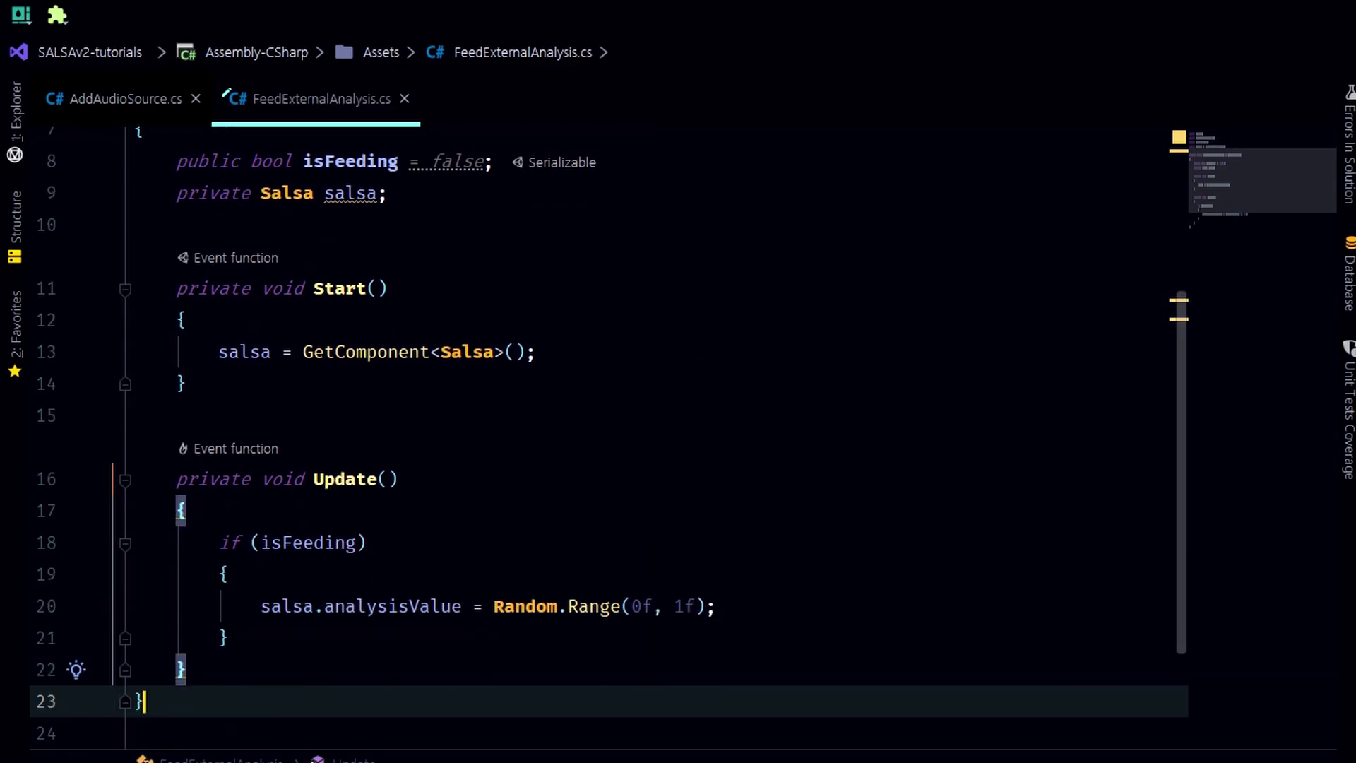
click(227, 573)
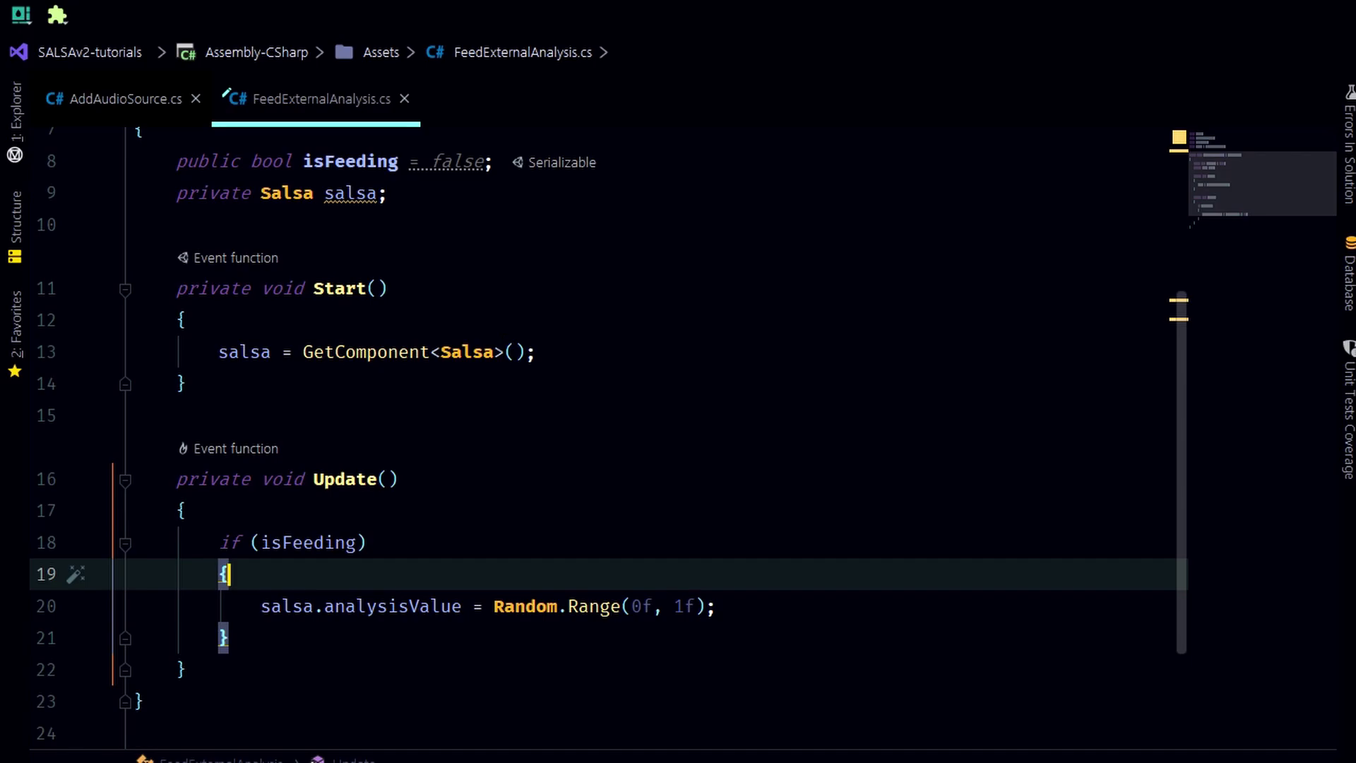
key(ctrl+s)
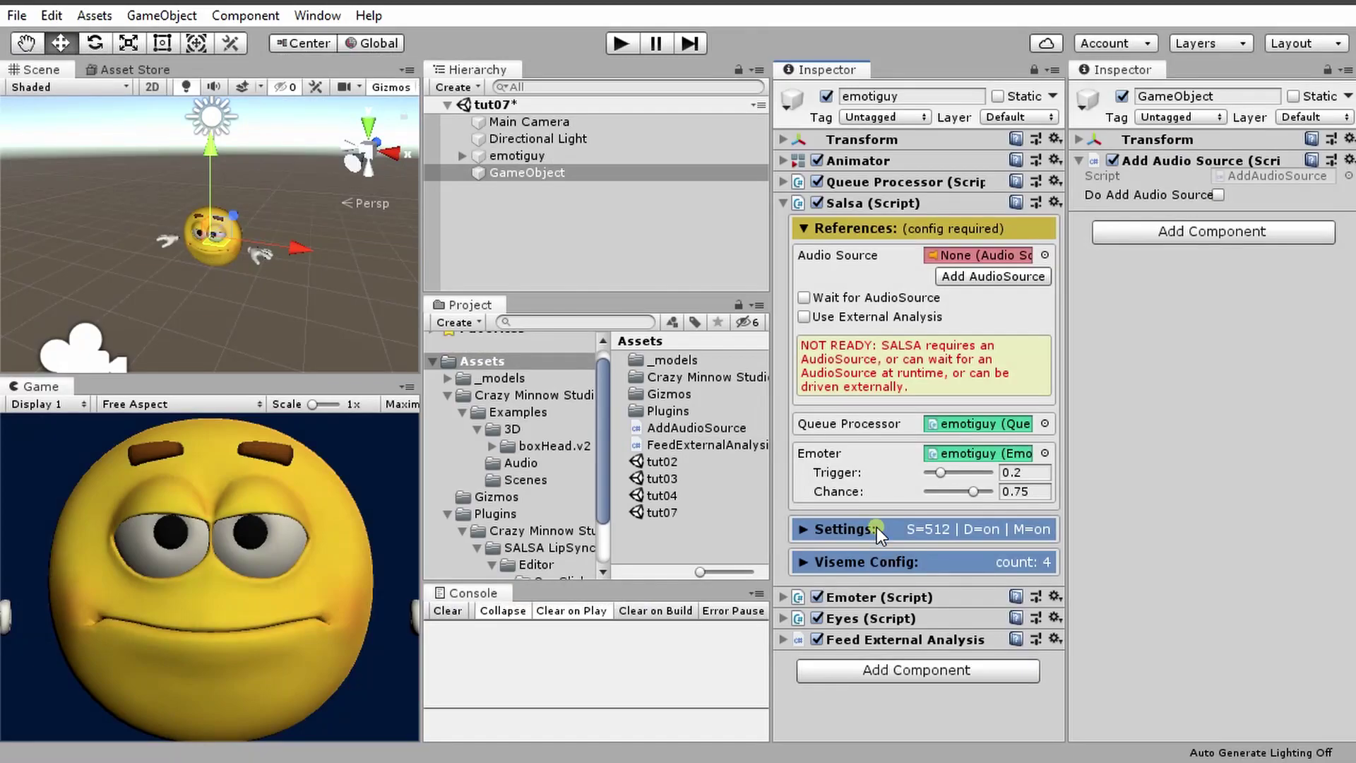
Expand SALSA's Settings foldout and the Feed External Analysis component to expose Is Feeding.
click(875, 527)
scroll(891, 484, down, 5)
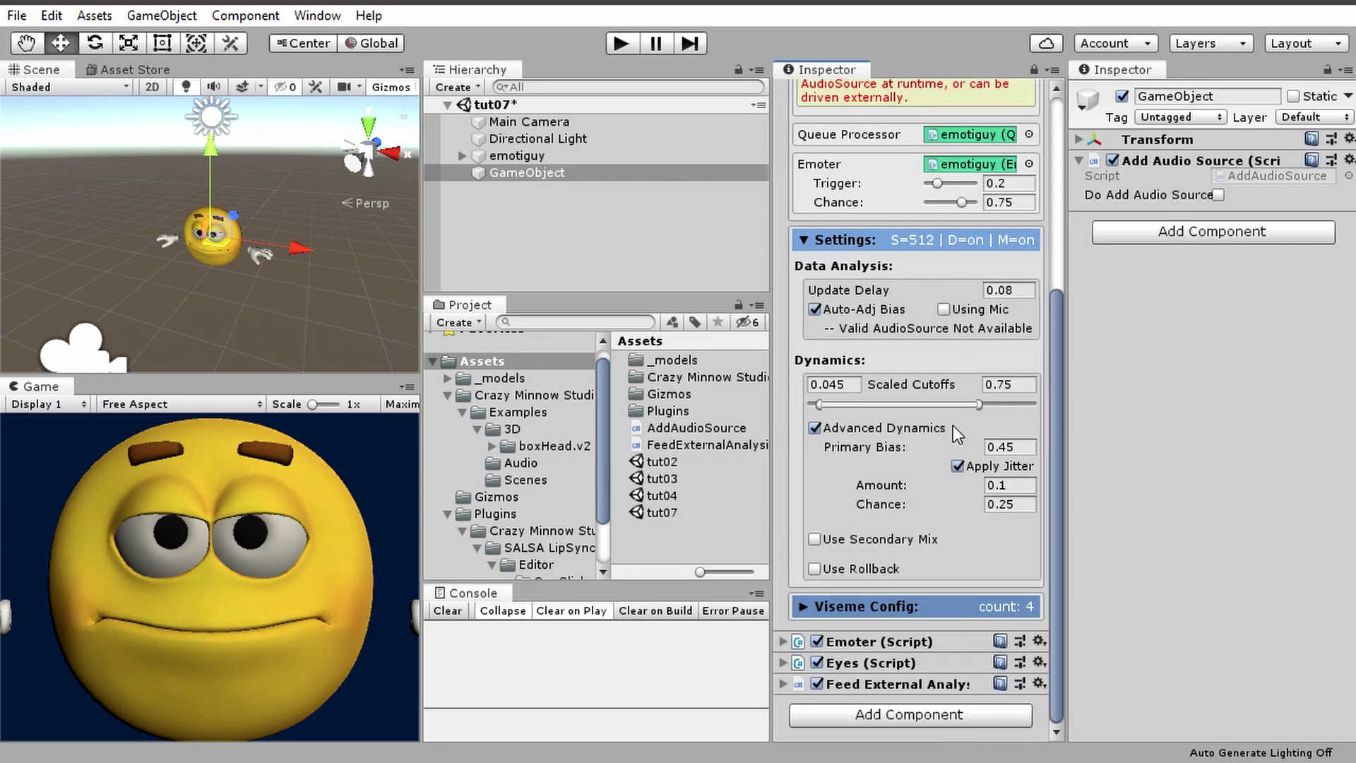
mouse_move(952, 425)
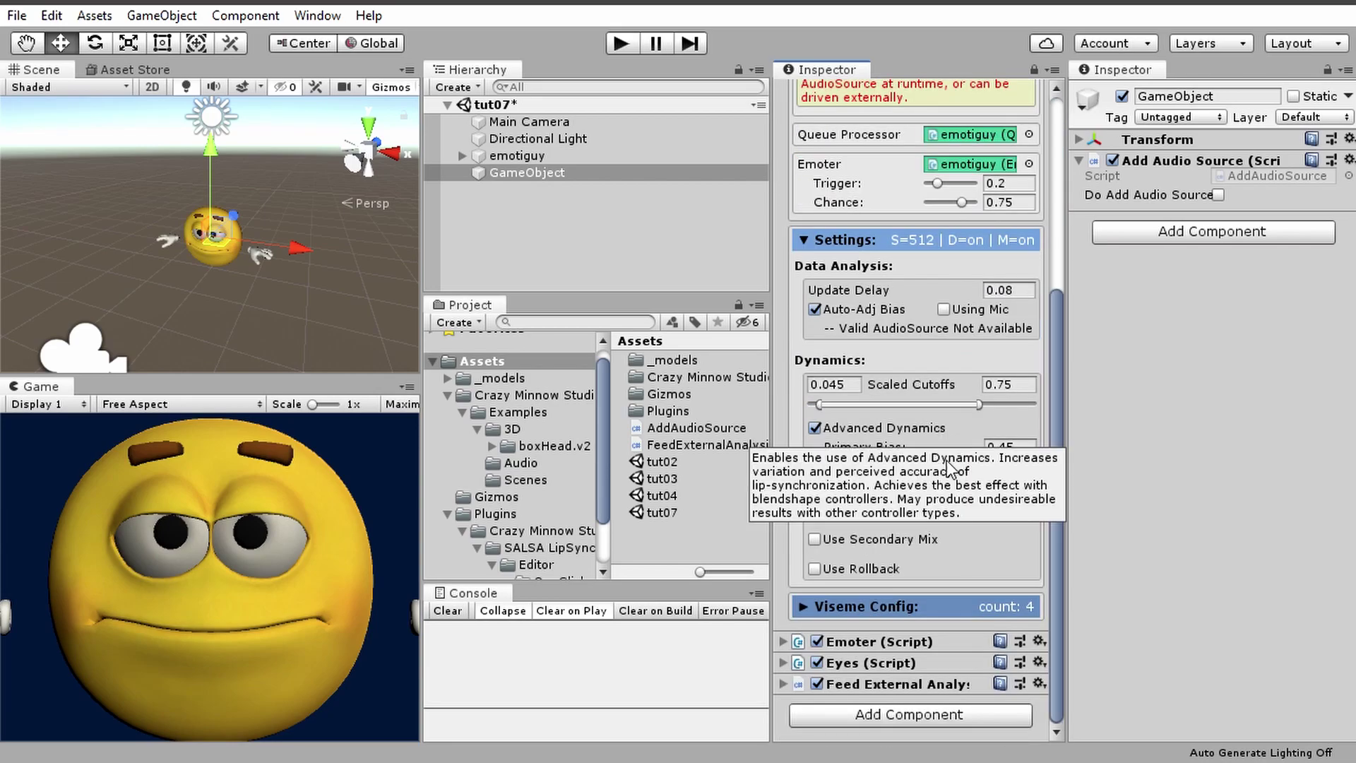
click(781, 684)
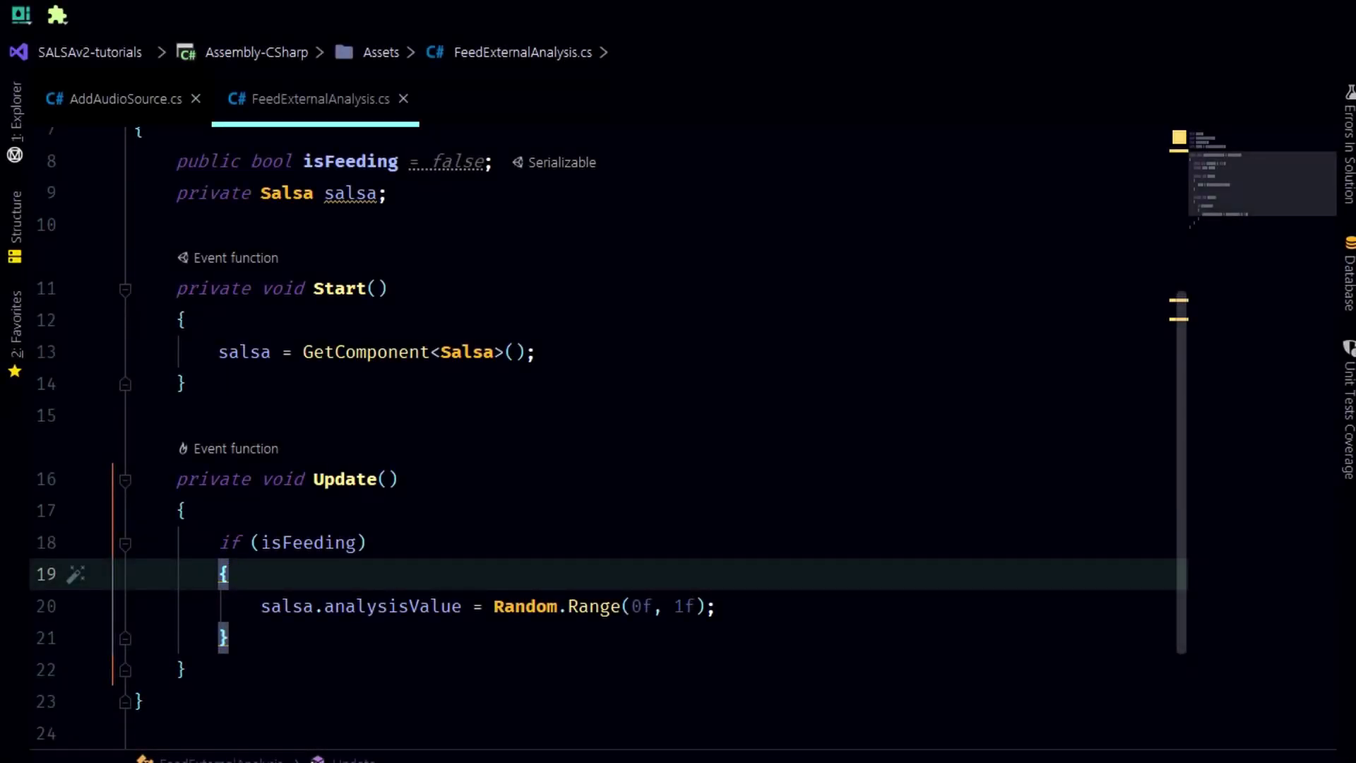
Add an else branch directly after the isFeeding if block in Update().
click(290, 633)
key(Return)
key(Return)
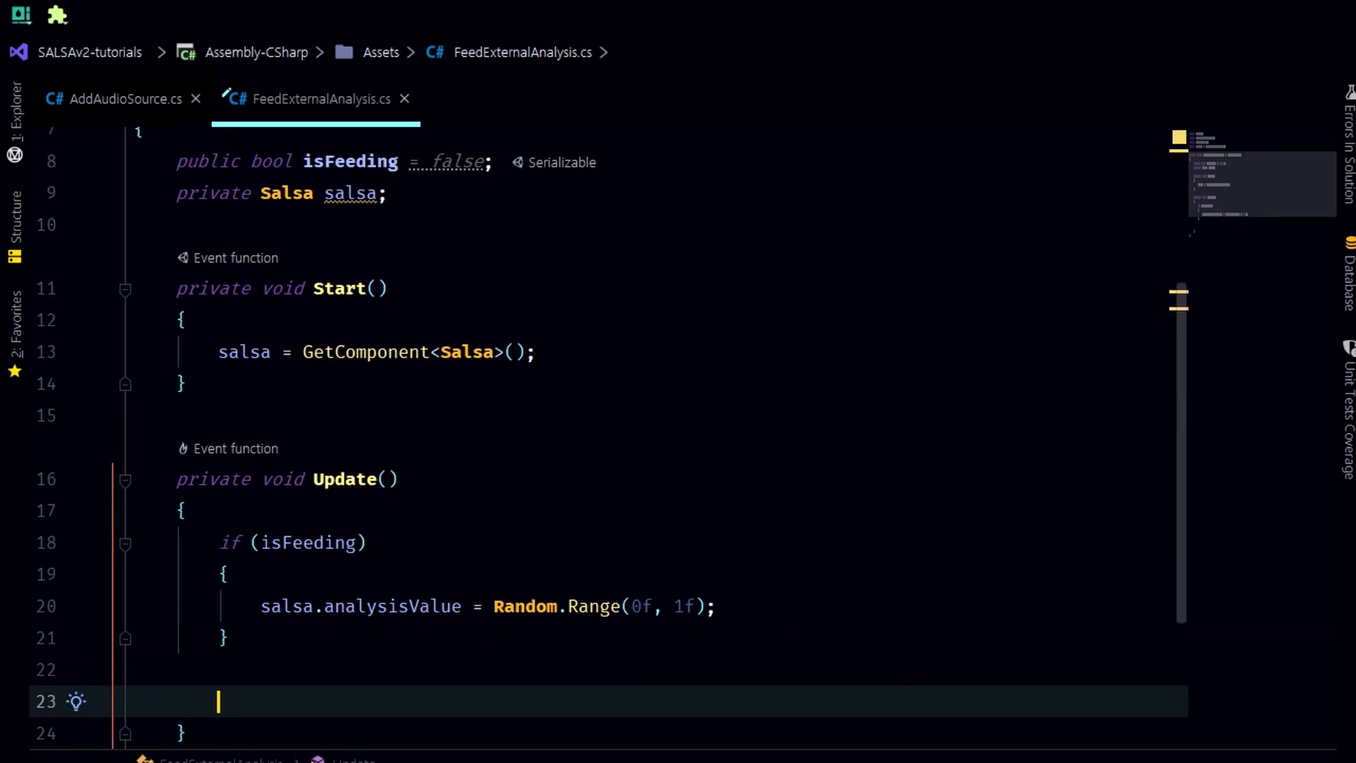
key(BackSpace)
text(else)
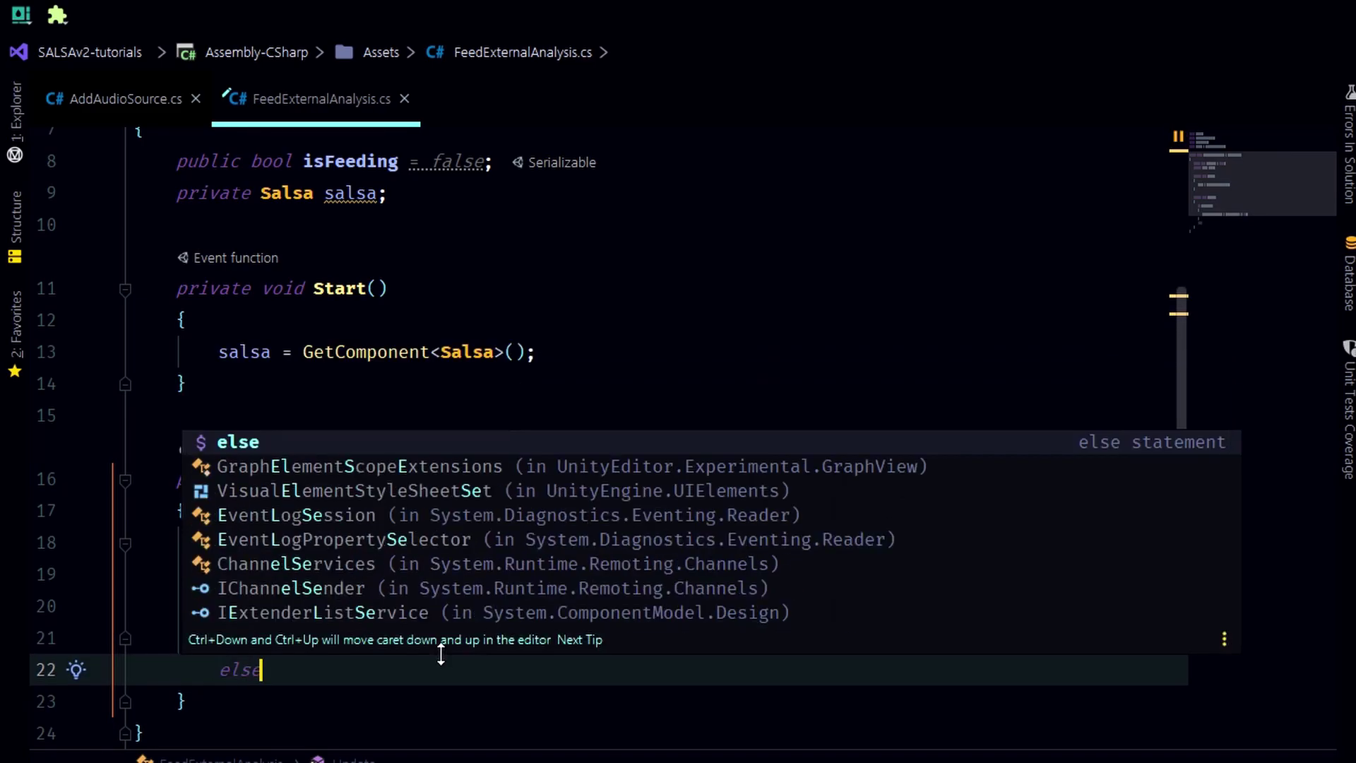
key(Return)
Make the else branch set salsa.analysisValue = 0f, without braces.
key(Up)
key(Up)
key(Up)
key(Up)
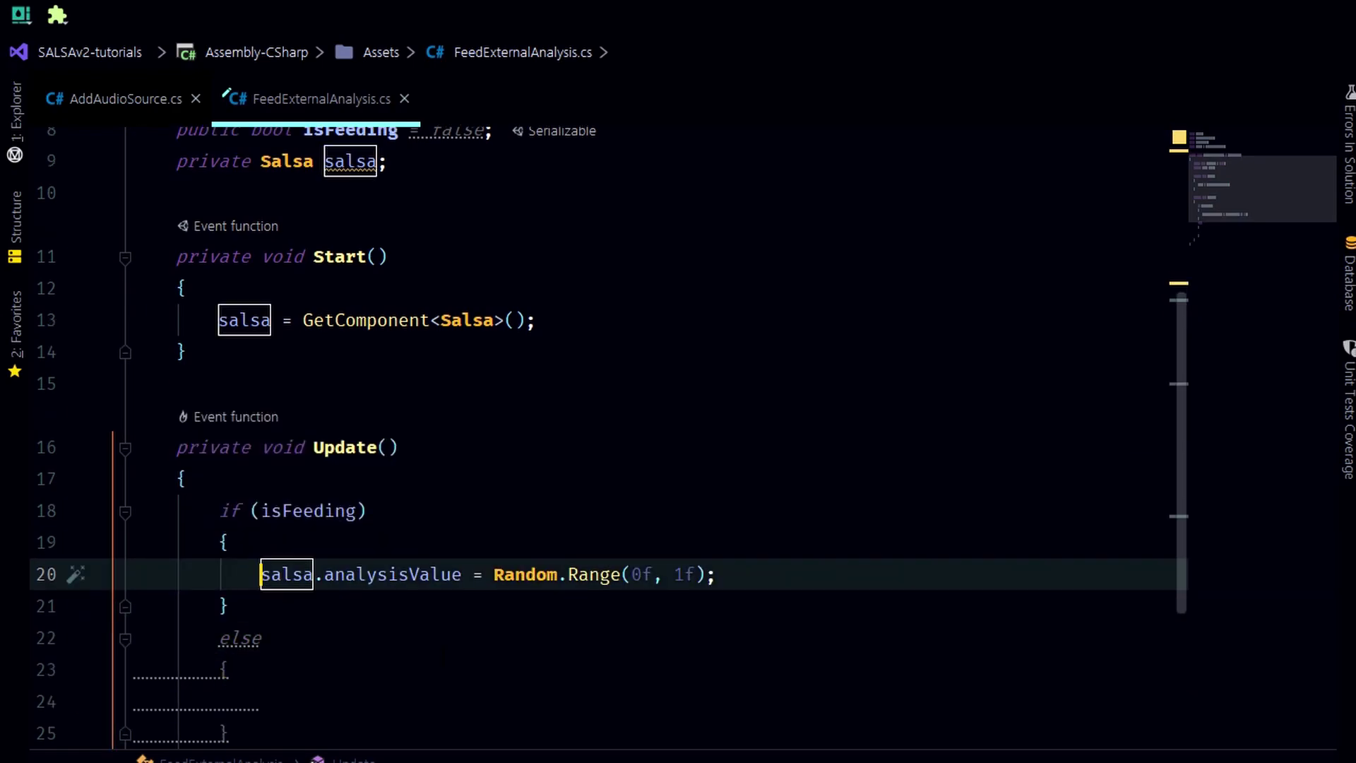
key(ctrl+d)
key(alt+shift+Down)
key(alt+shift+Down)
key(alt+shift+Down)
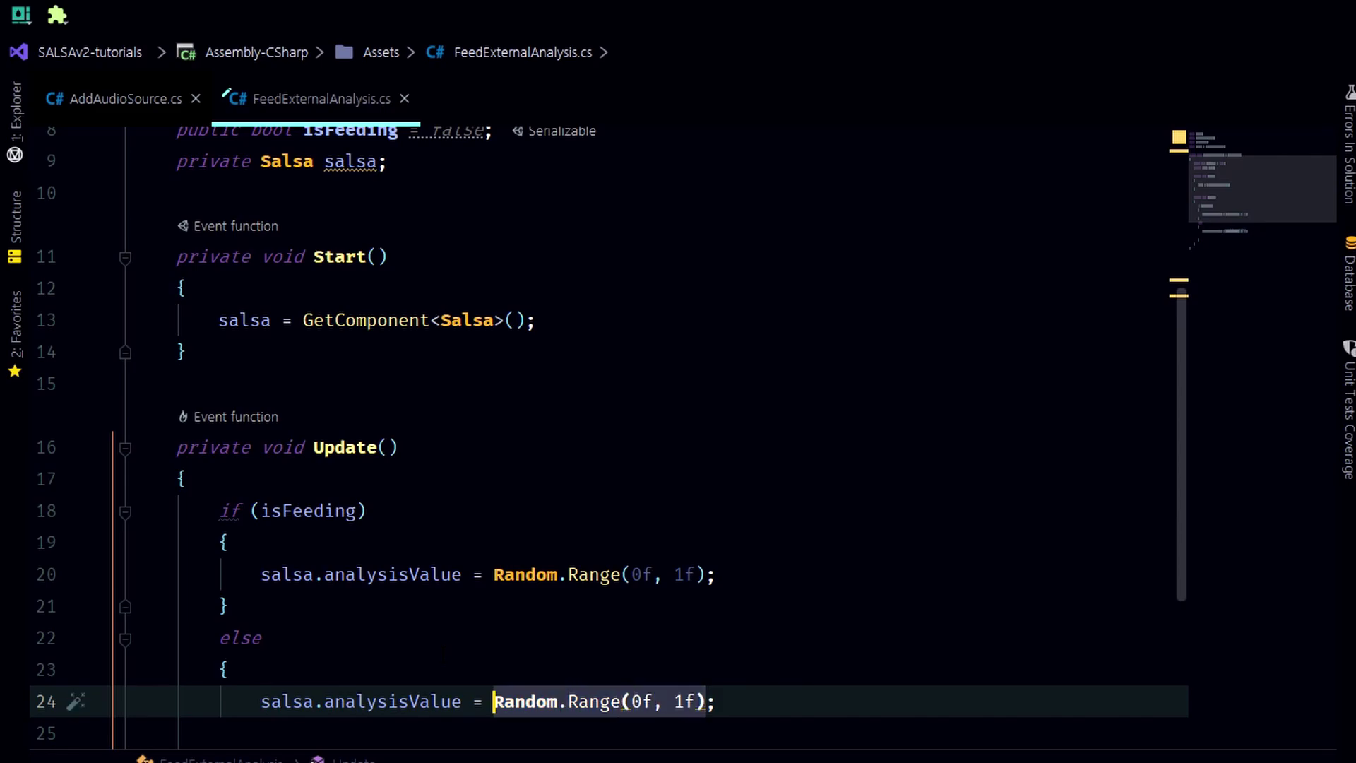
text(0)
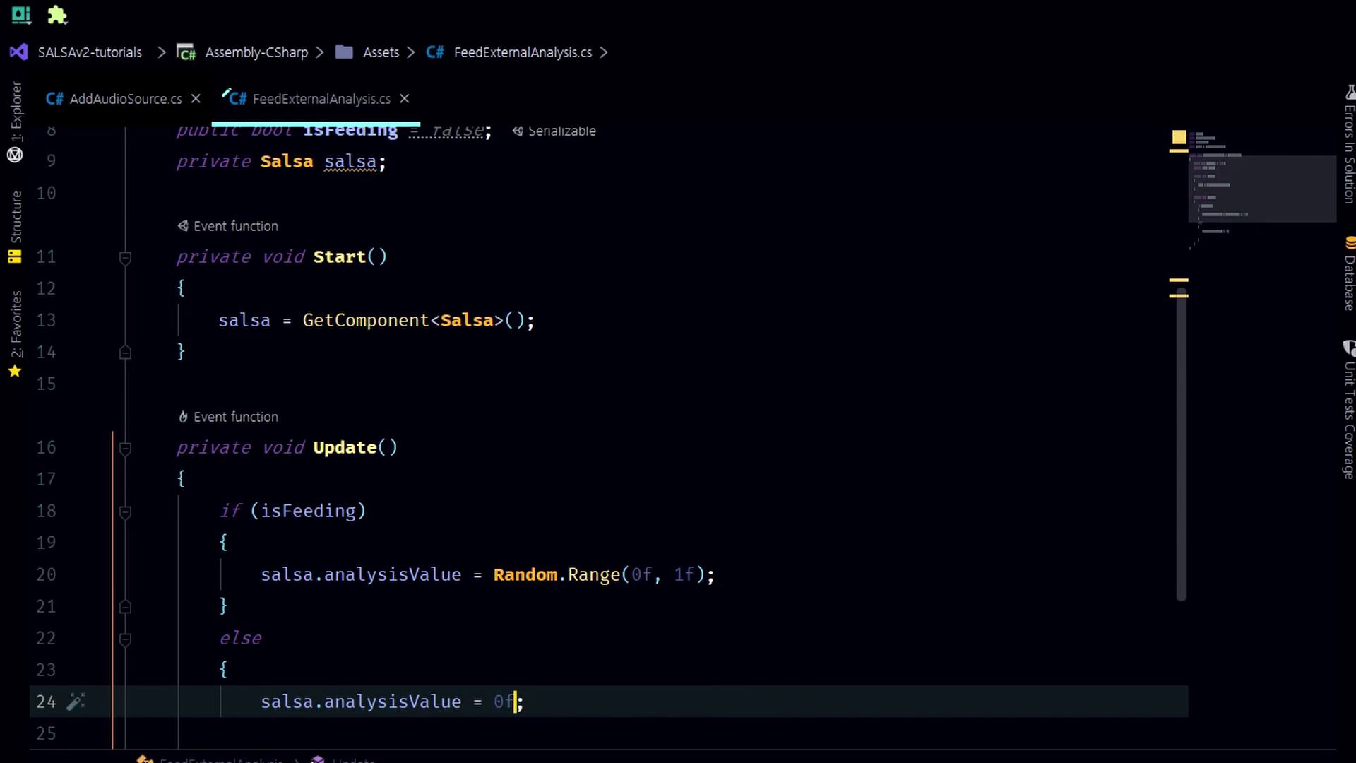
text(f)
key(Up)
key(ctrl+shift+Delete)
key(Delete)
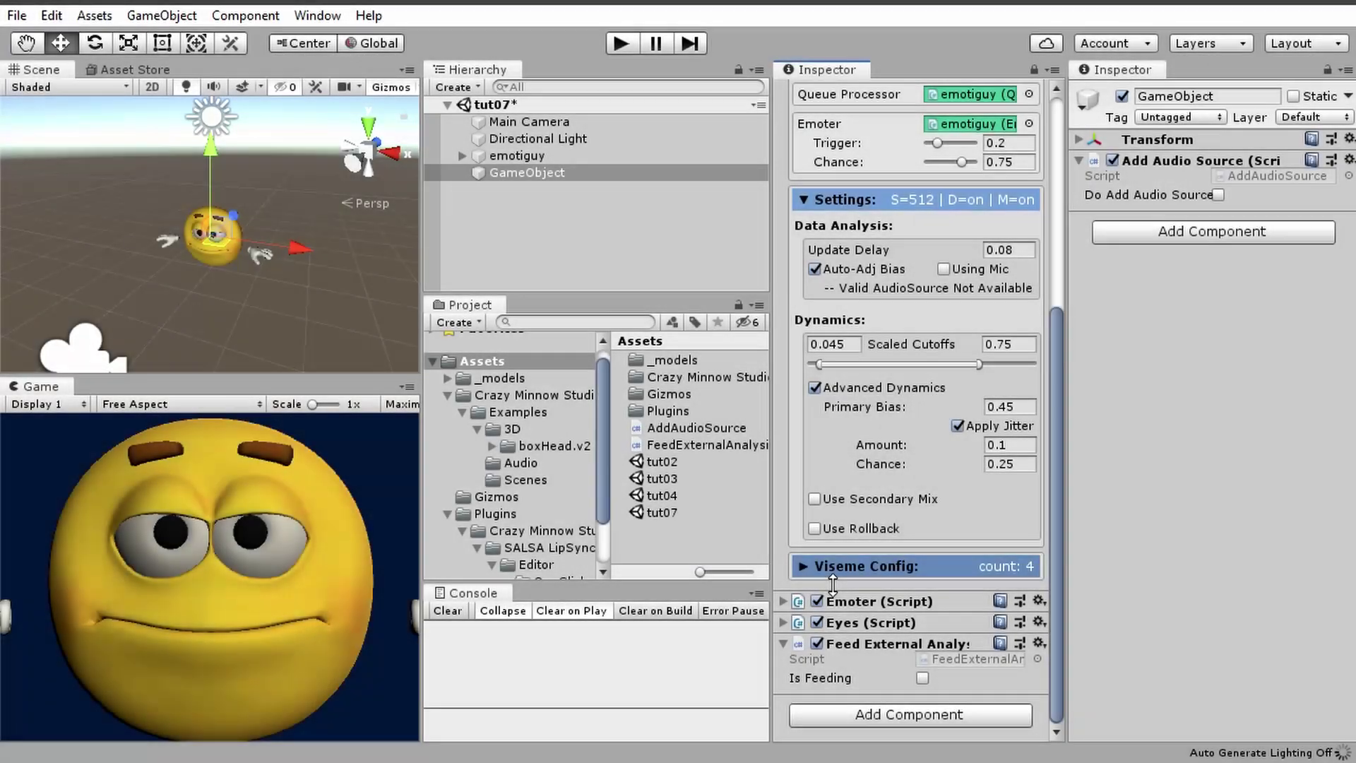
scroll(812, 317, up, 5)
Enable Use External Analysis on SALSA, briefly toggling it off and back on.
click(803, 317)
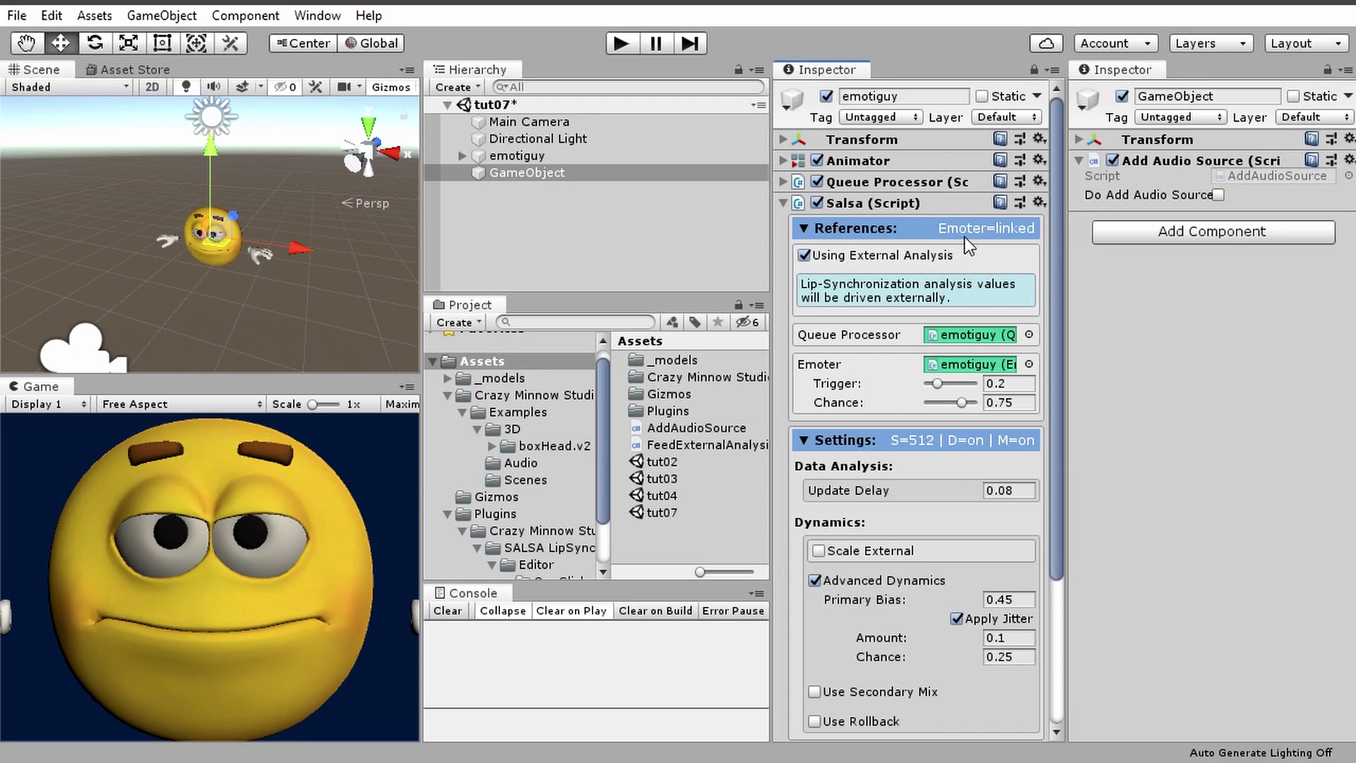
click(839, 256)
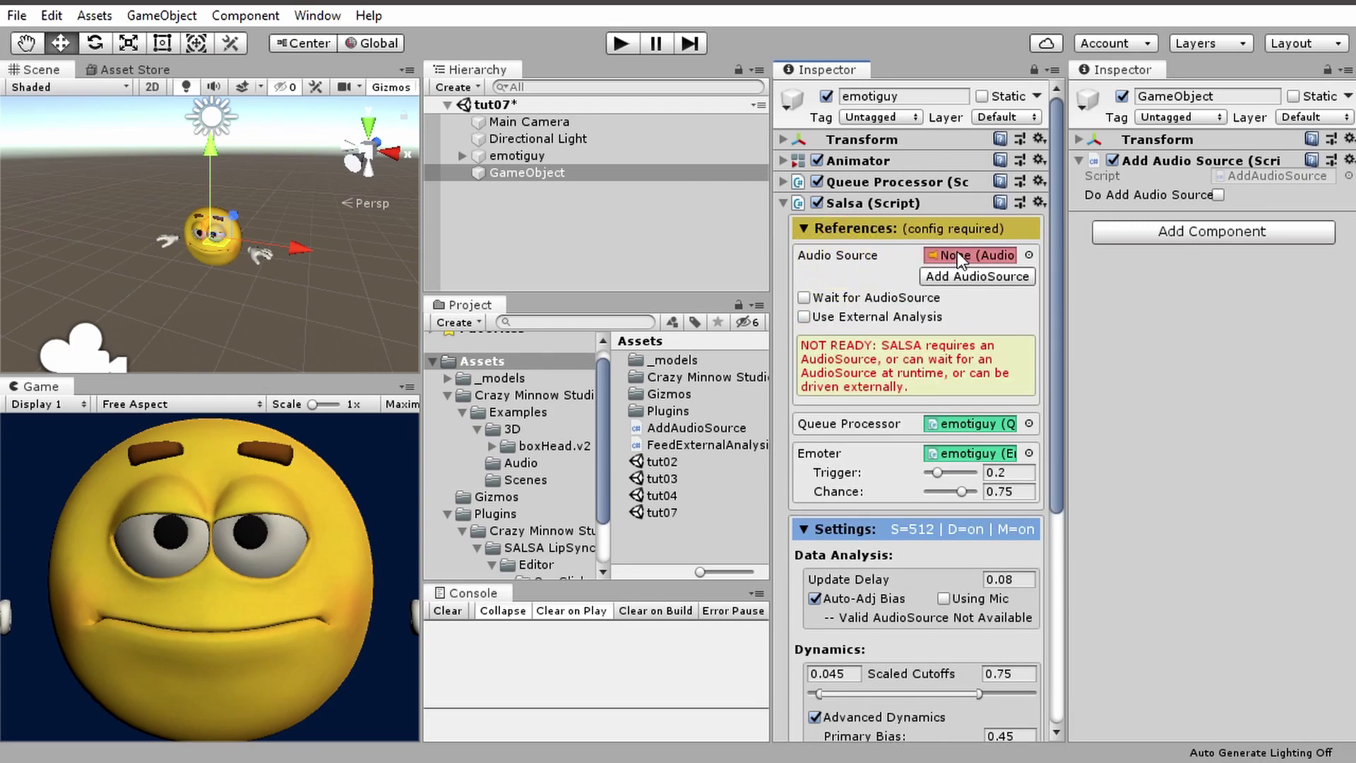
click(812, 316)
Start play mode and tick Show Val to display the live analysis value.
scroll(921, 439, down, 5)
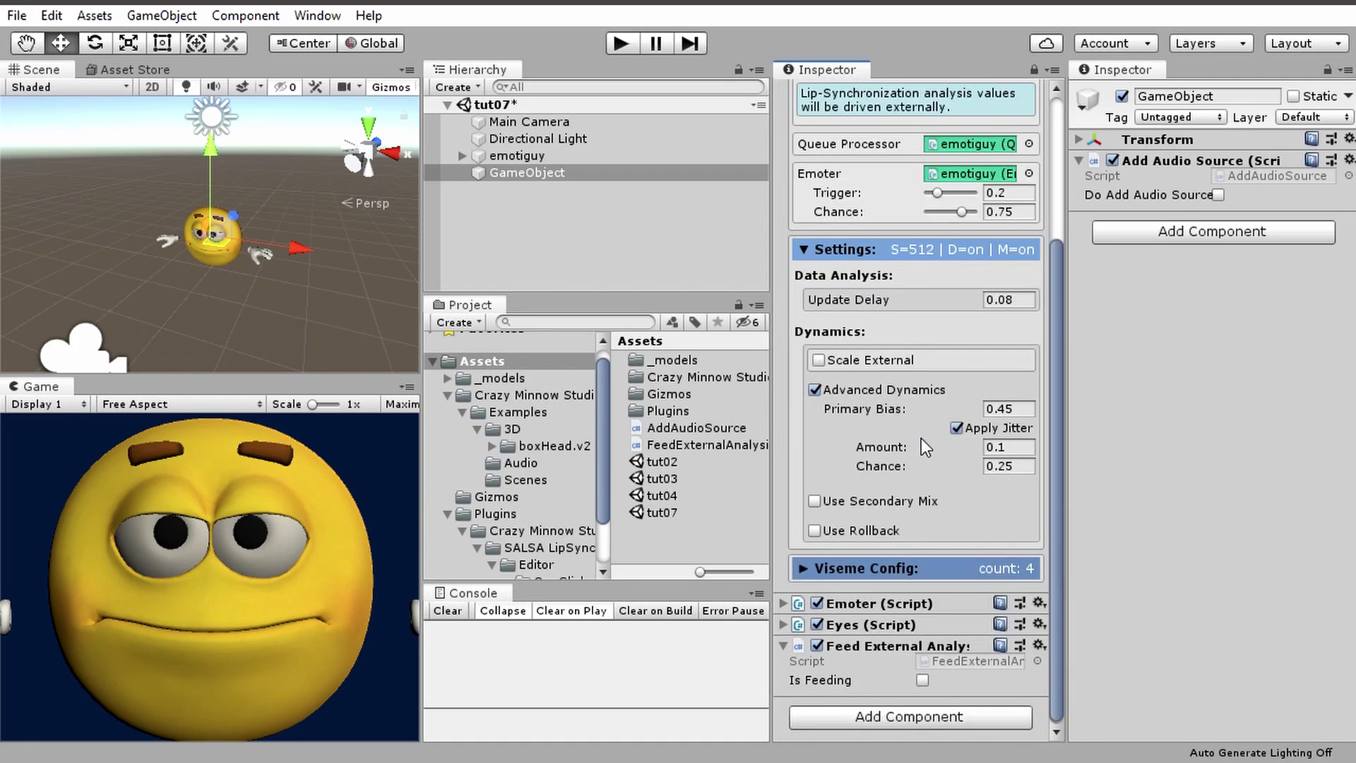
click(619, 42)
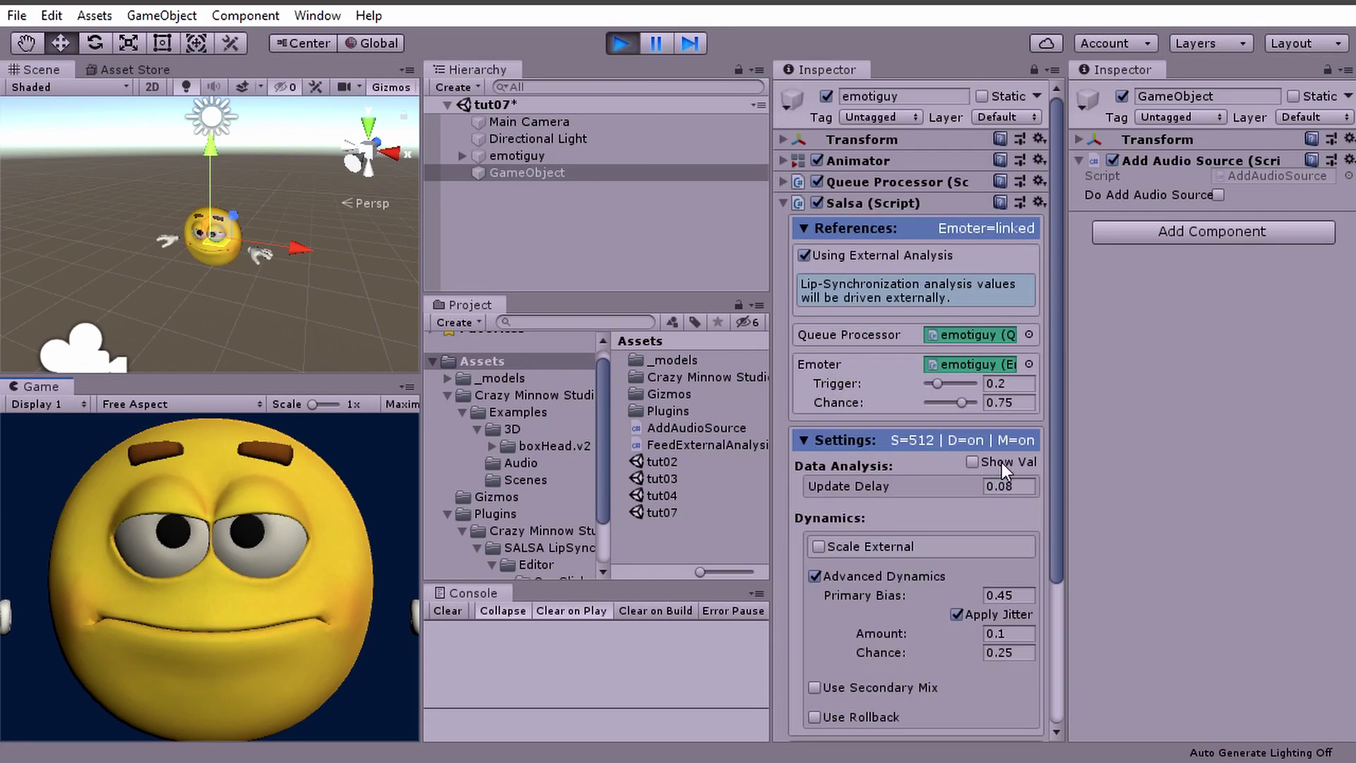
click(1002, 463)
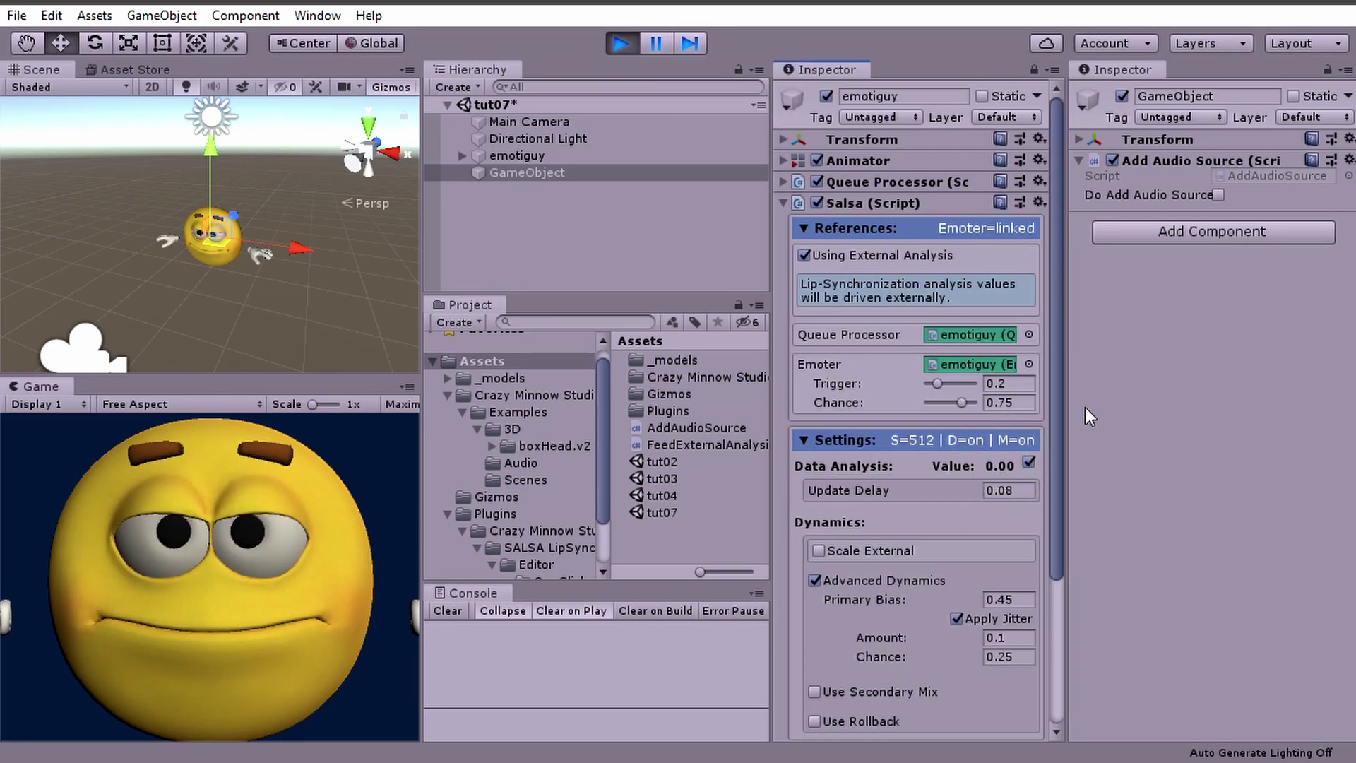
Close the second Inspector panel via its Close Tab option.
right_click(1146, 75)
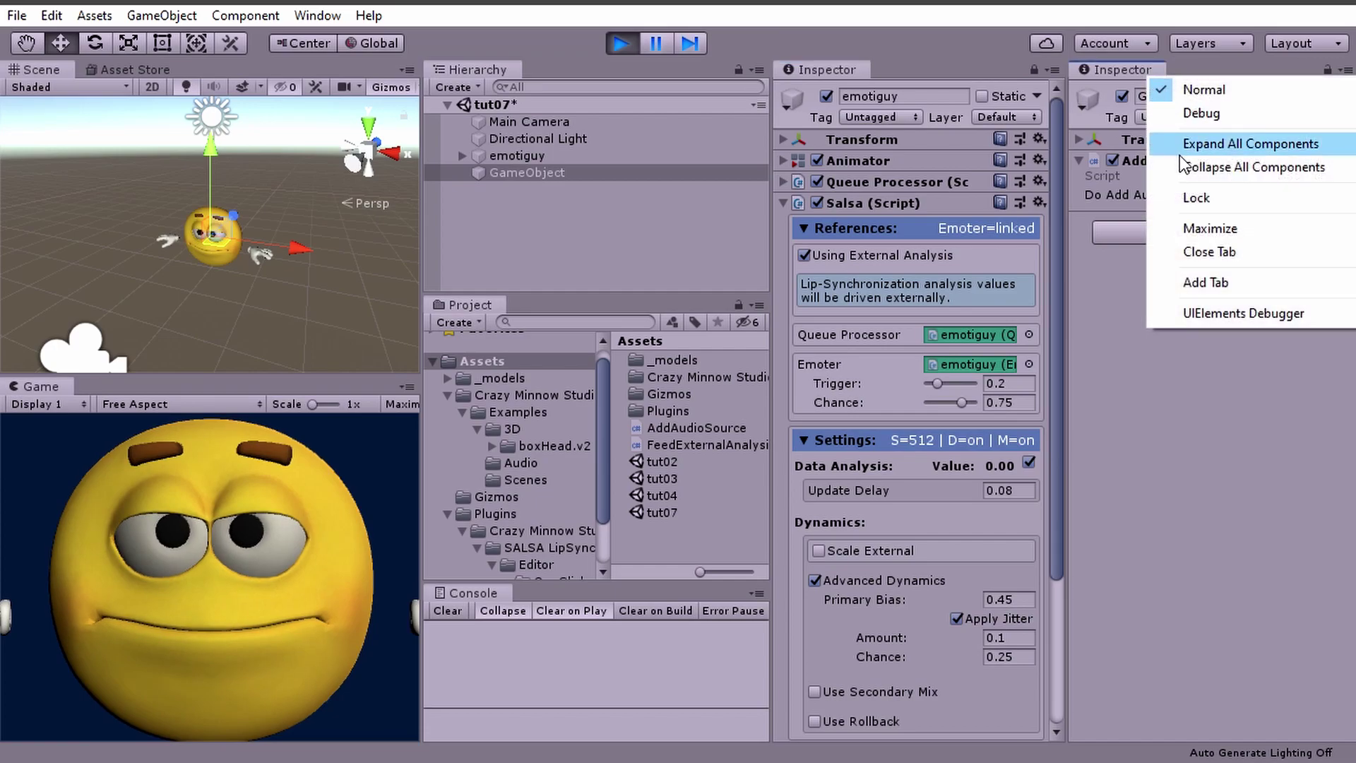
click(1208, 252)
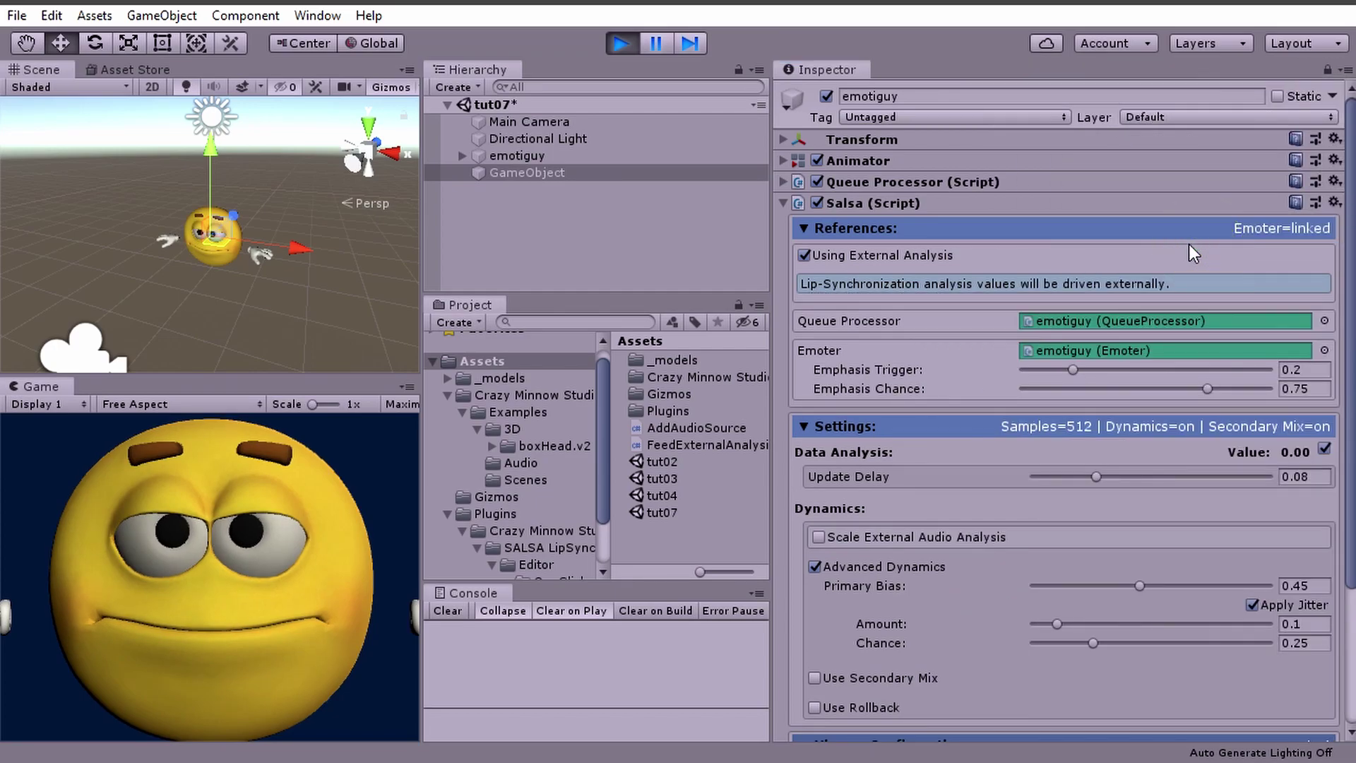
drag(773, 253, 858, 254)
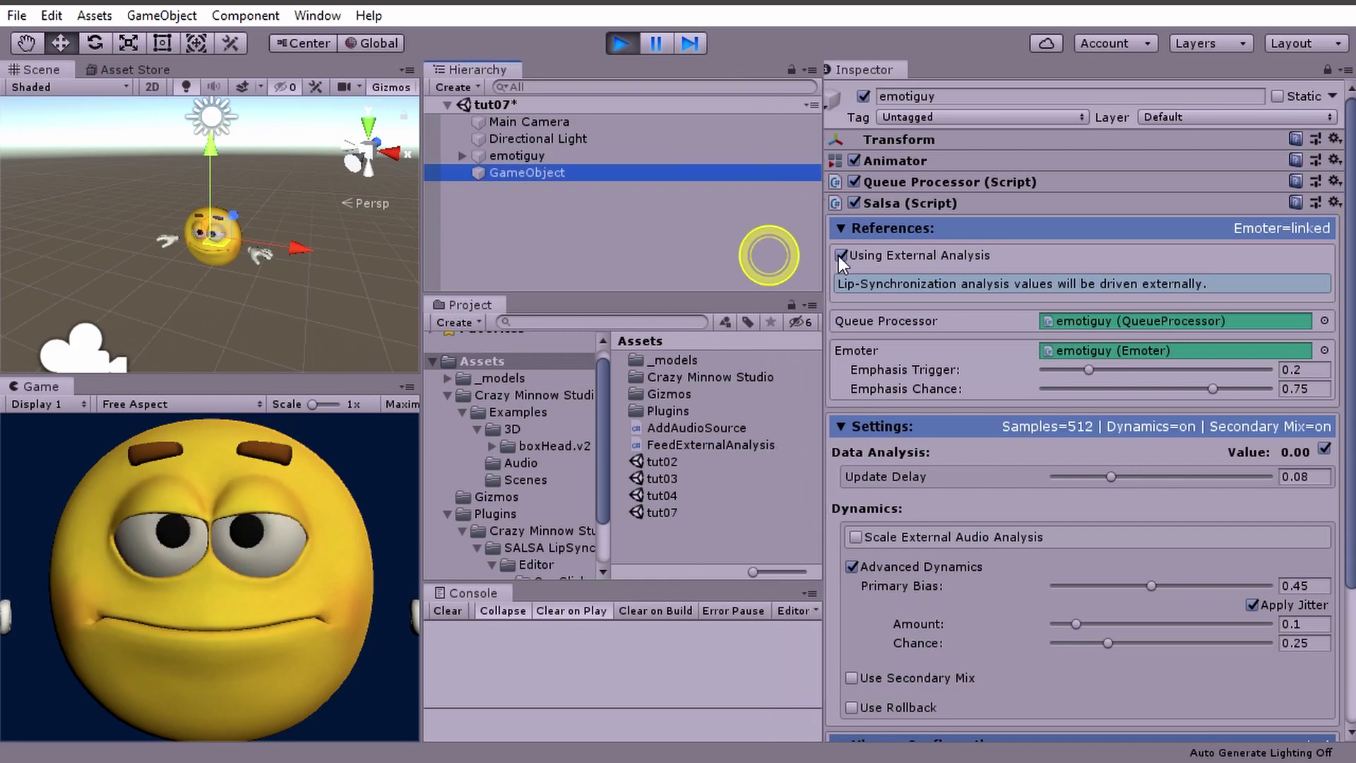
scroll(896, 676, down, 5)
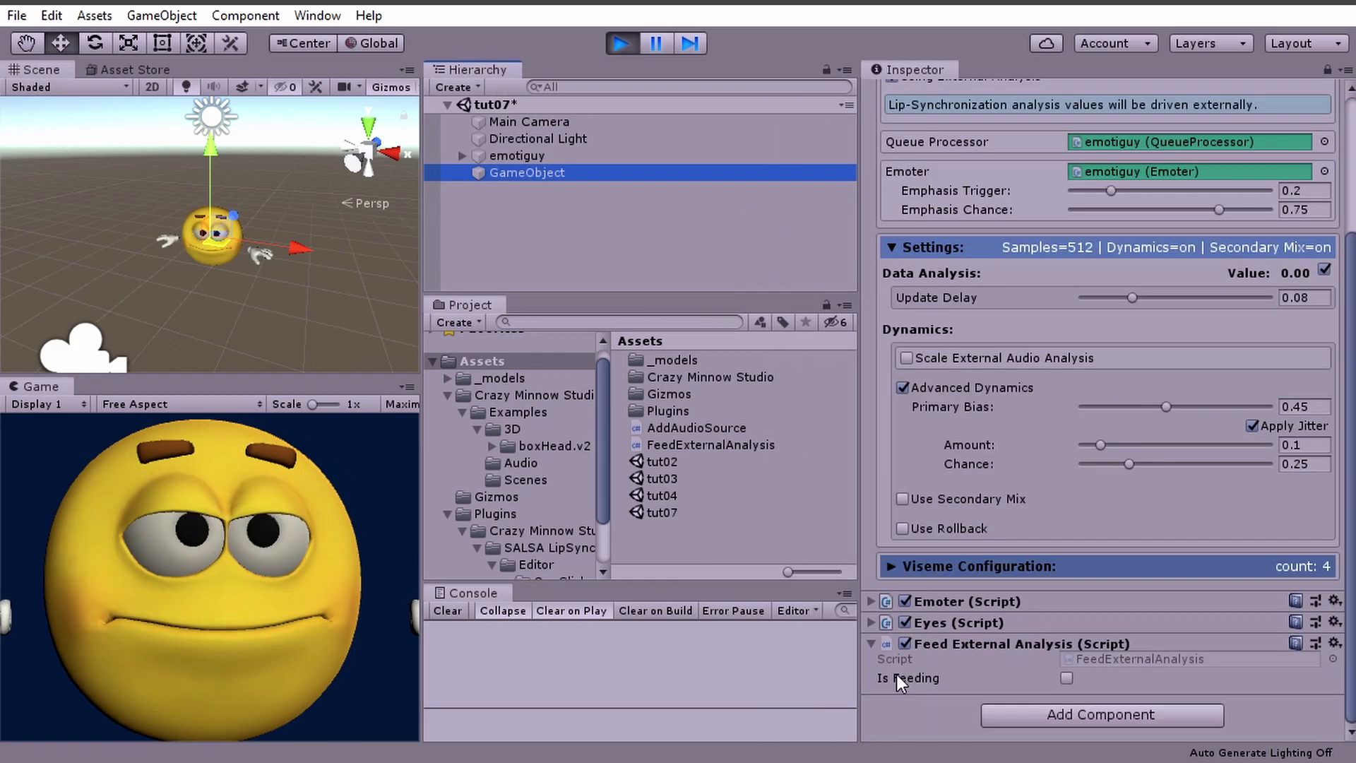
Check Is Feeding, show the analysis value as a level bar, then toggle feeding off and on.
click(1065, 676)
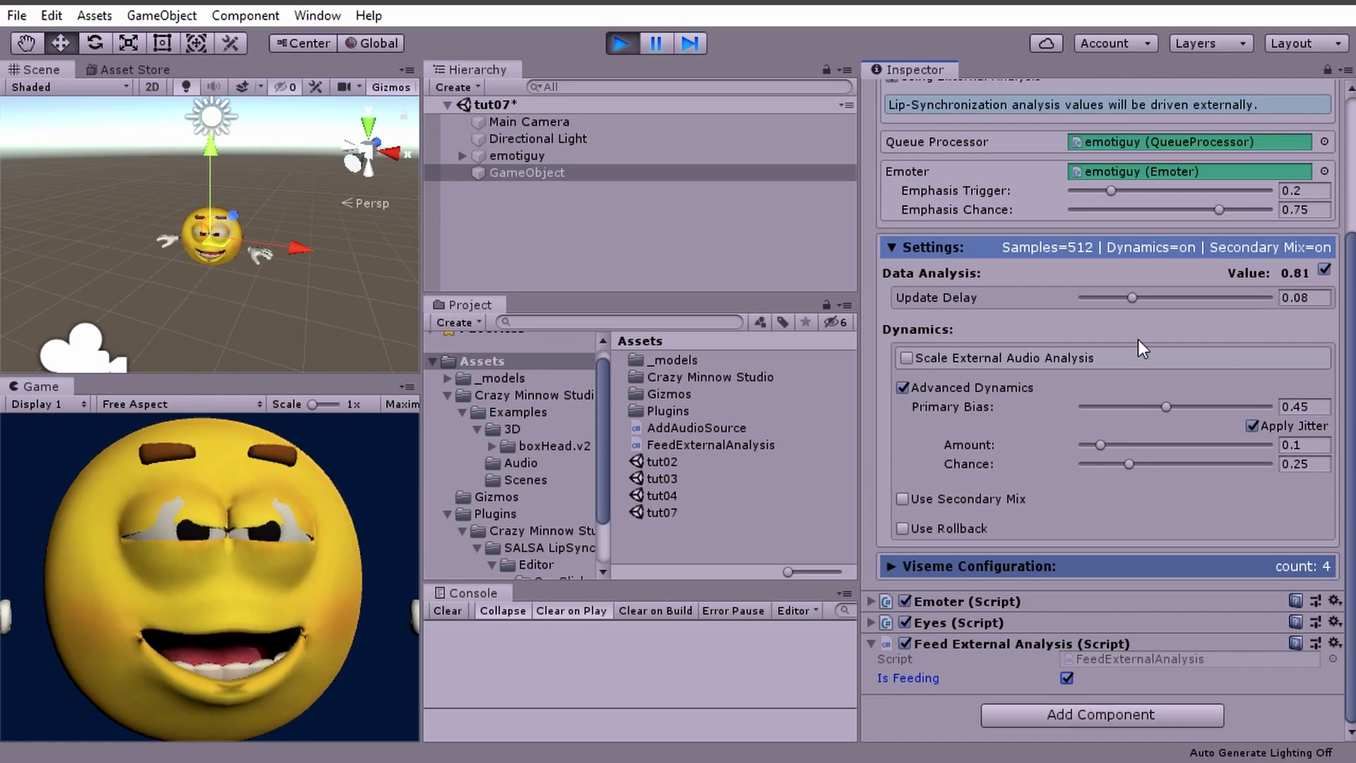
click(1293, 272)
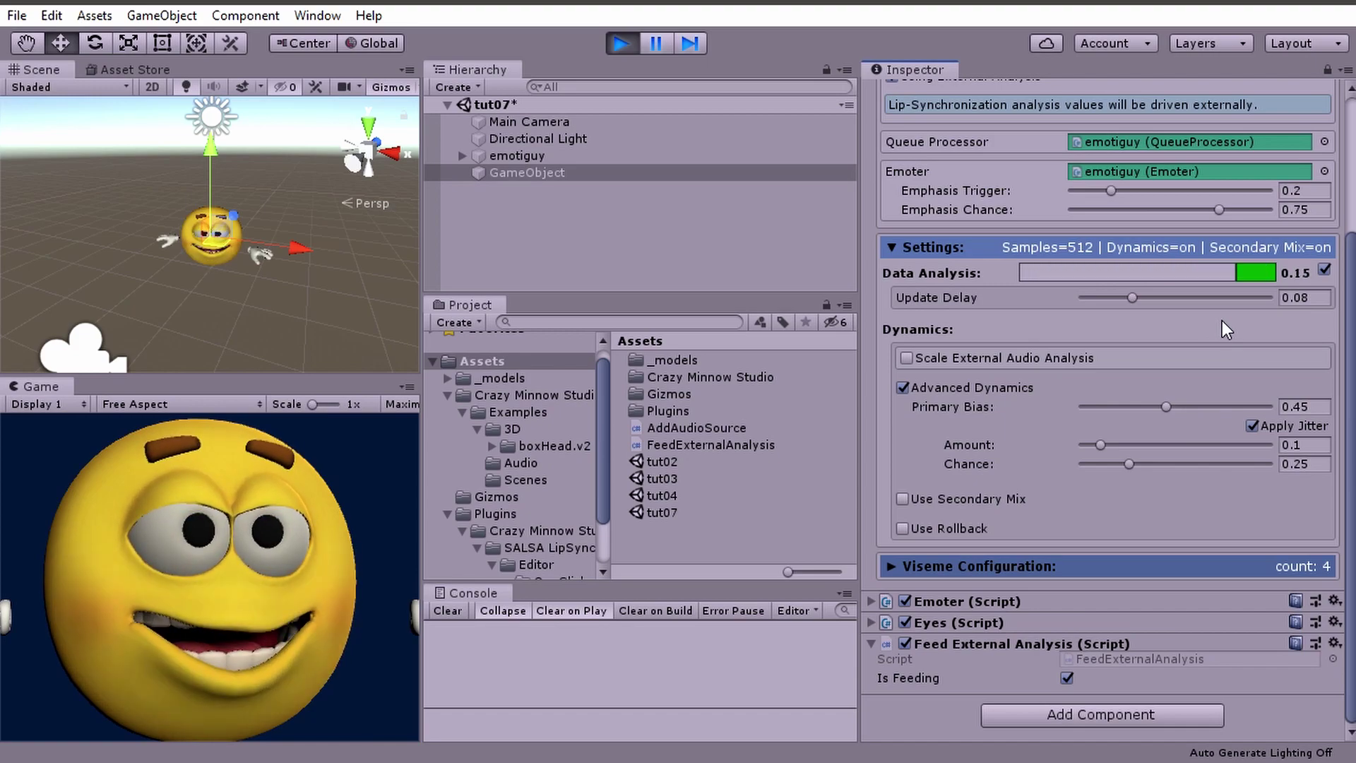
click(1066, 676)
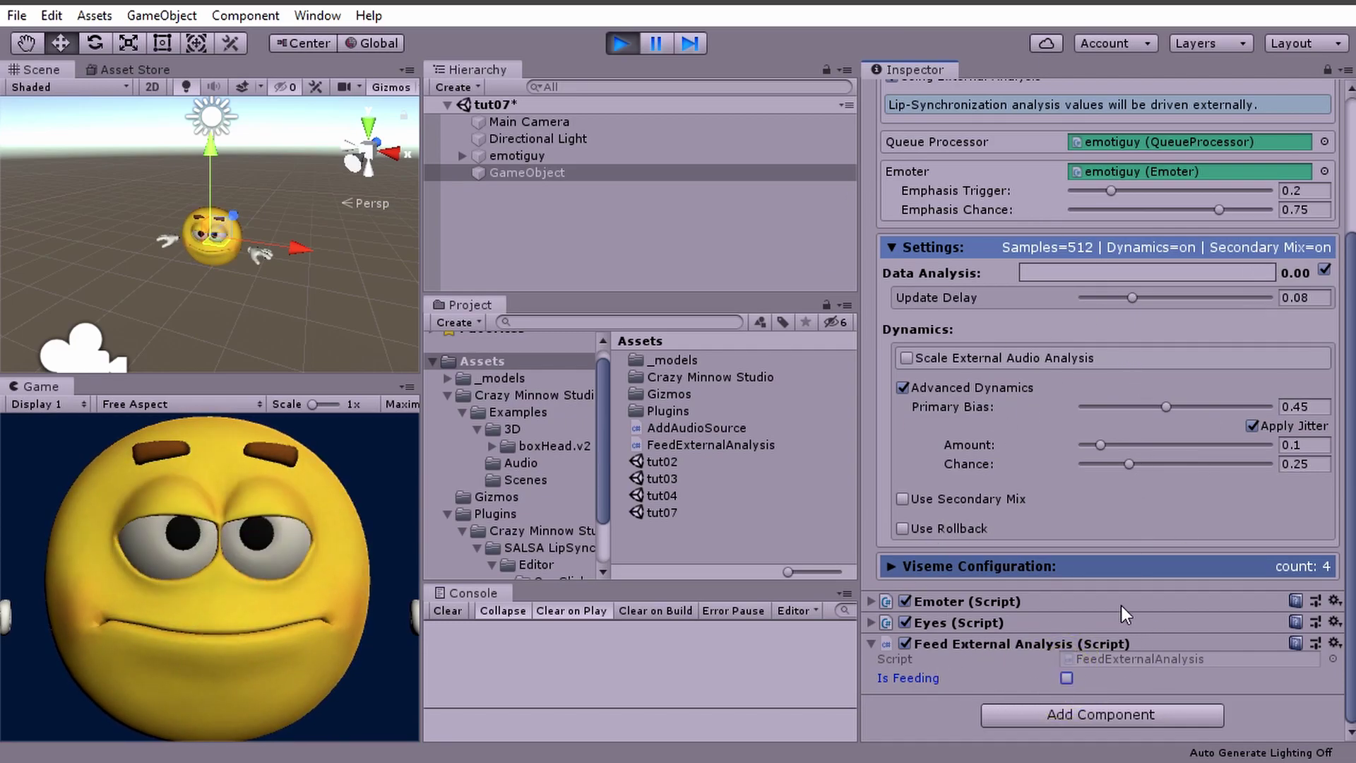
click(1066, 677)
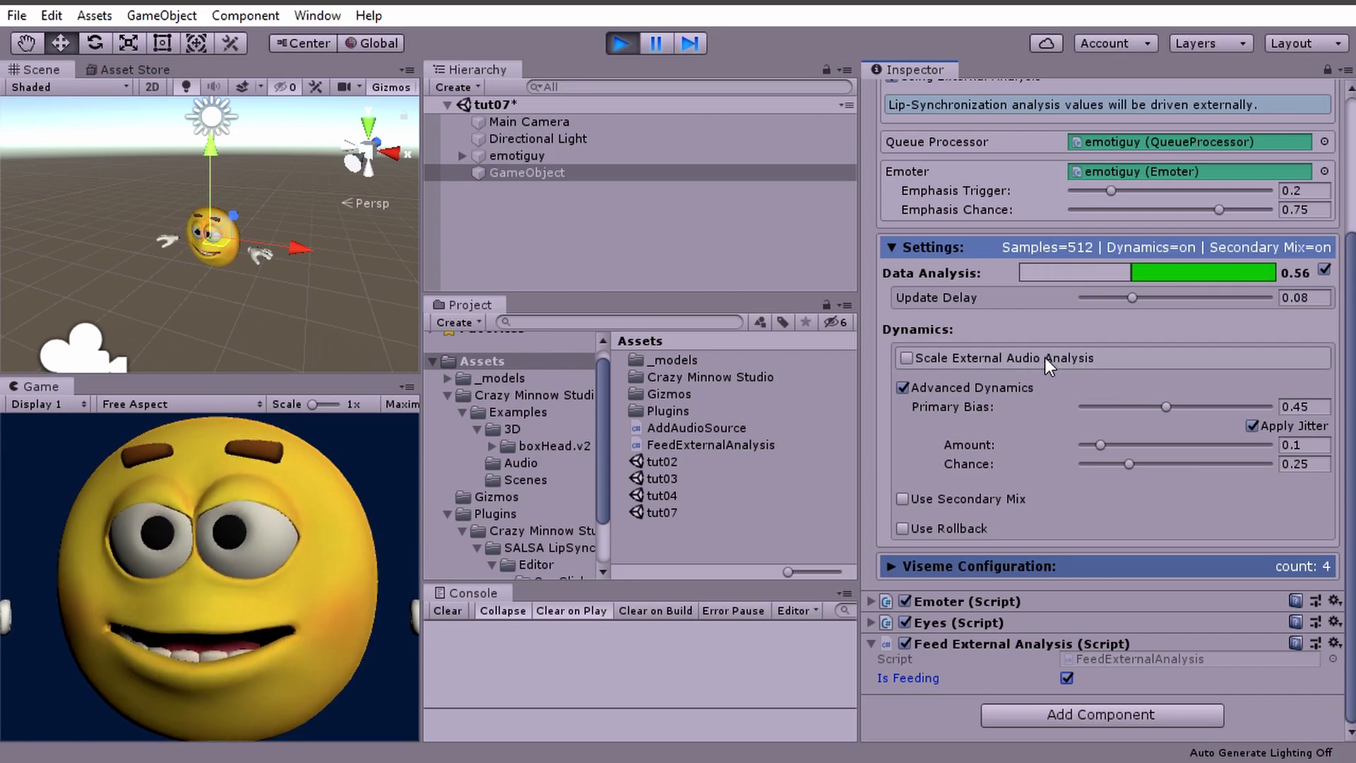
Test Scale External Audio Analysis with the linear upper cutoff lowered to about 0.73, then disable scaling.
click(906, 358)
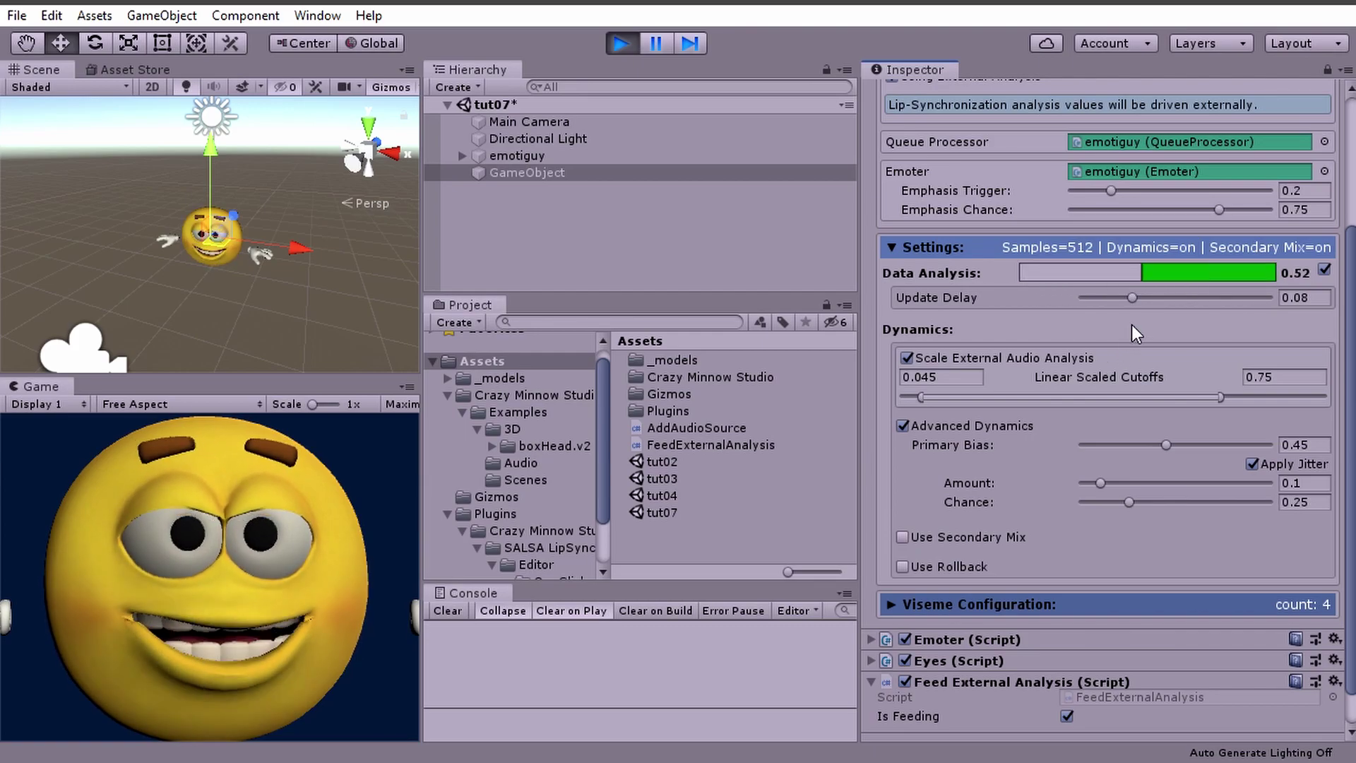
click(906, 358)
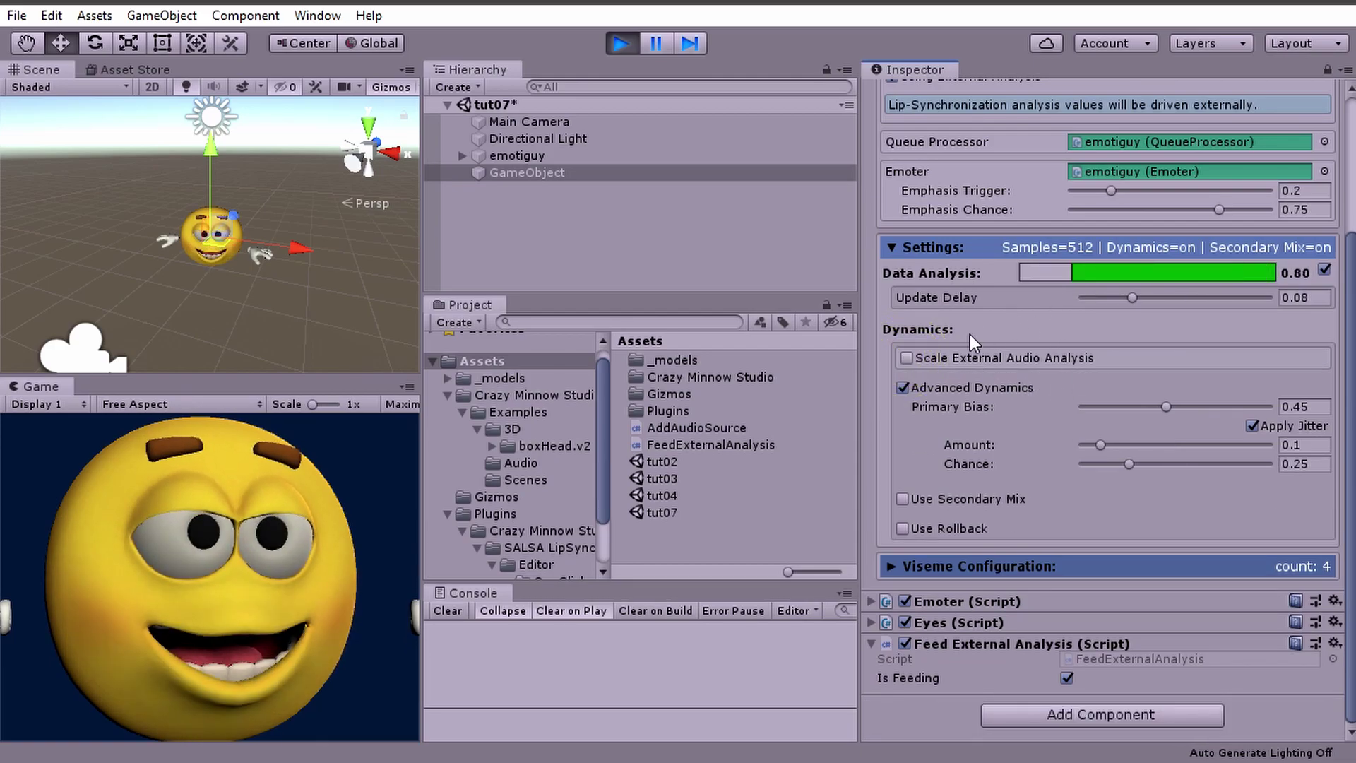
click(907, 357)
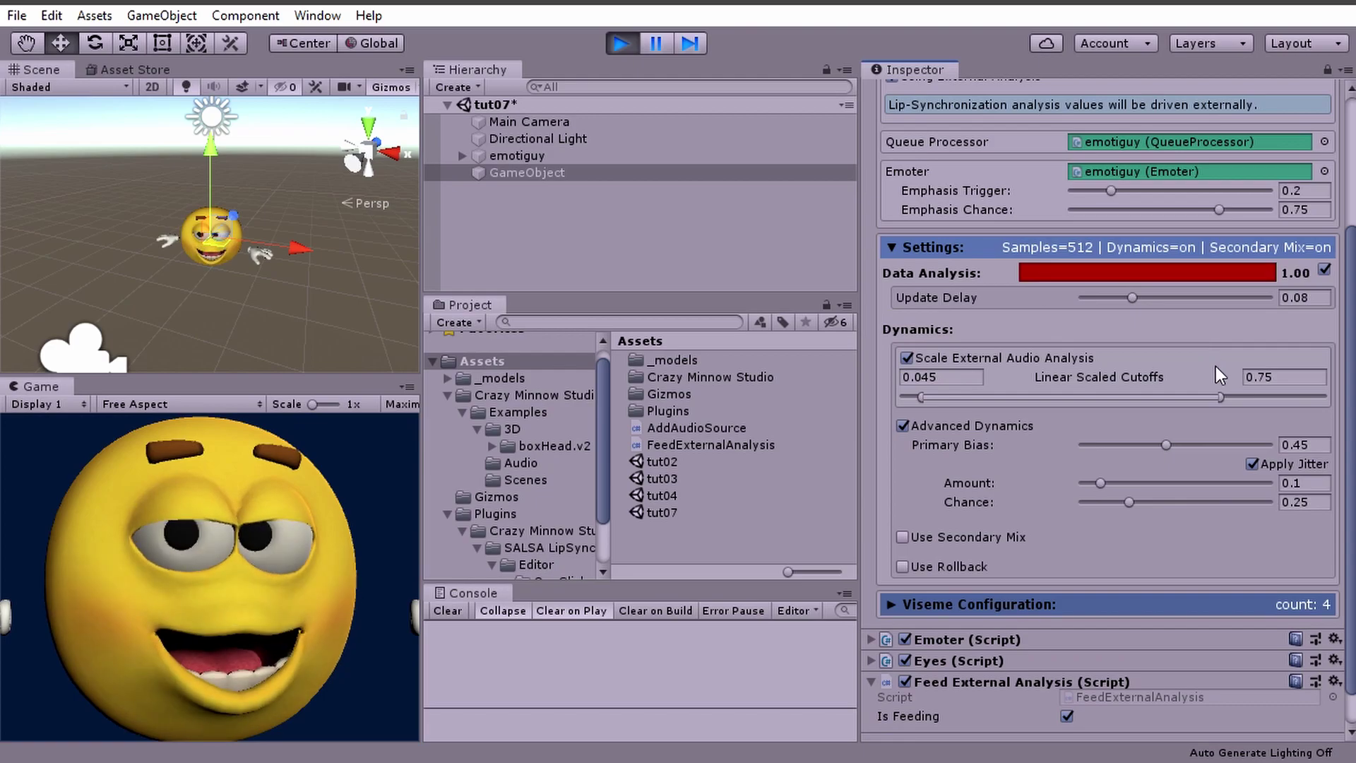
mouse_move(1220, 396)
mouse_down()
mouse_move(1037, 403)
mouse_move(1332, 403)
mouse_move(1242, 406)
mouse_up()
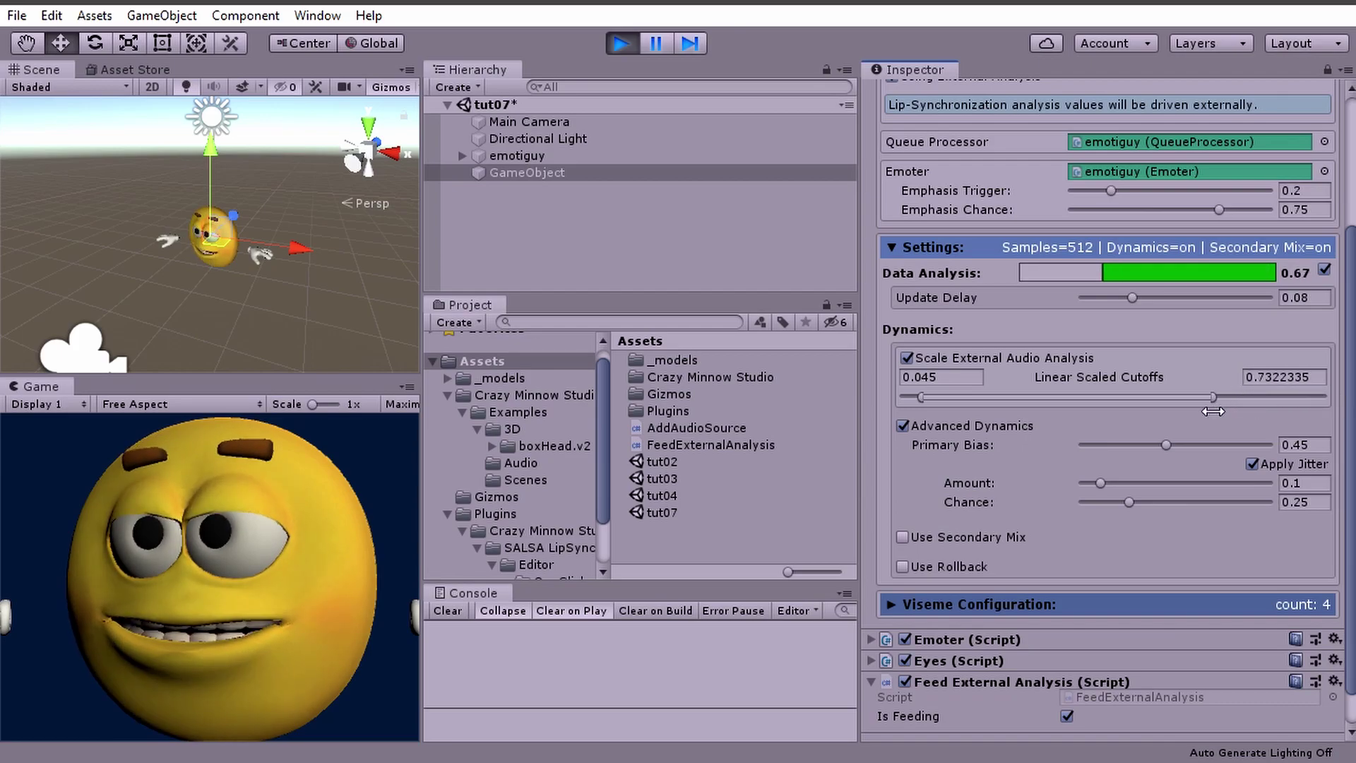
click(907, 358)
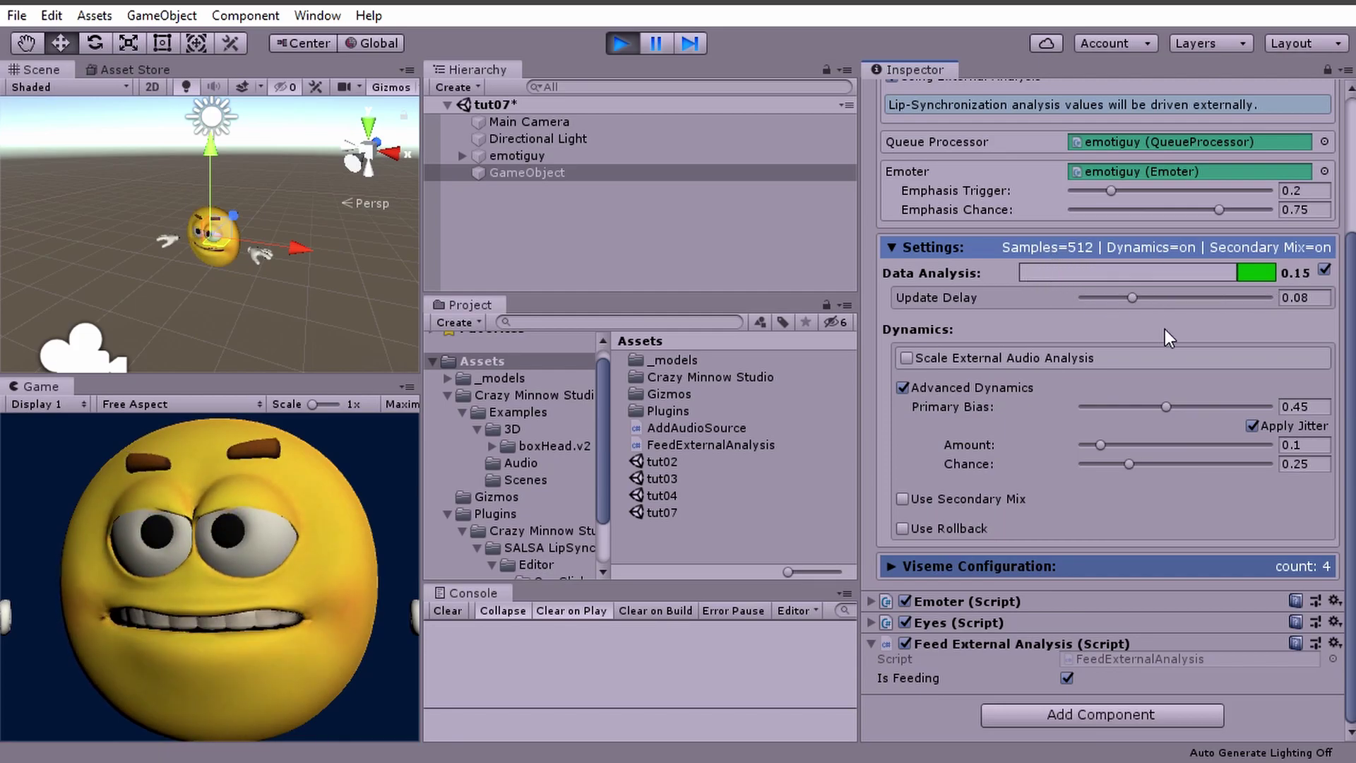
Exit play mode and uncheck Using External Analysis in SALSA's References section.
scroll(991, 315, up, 5)
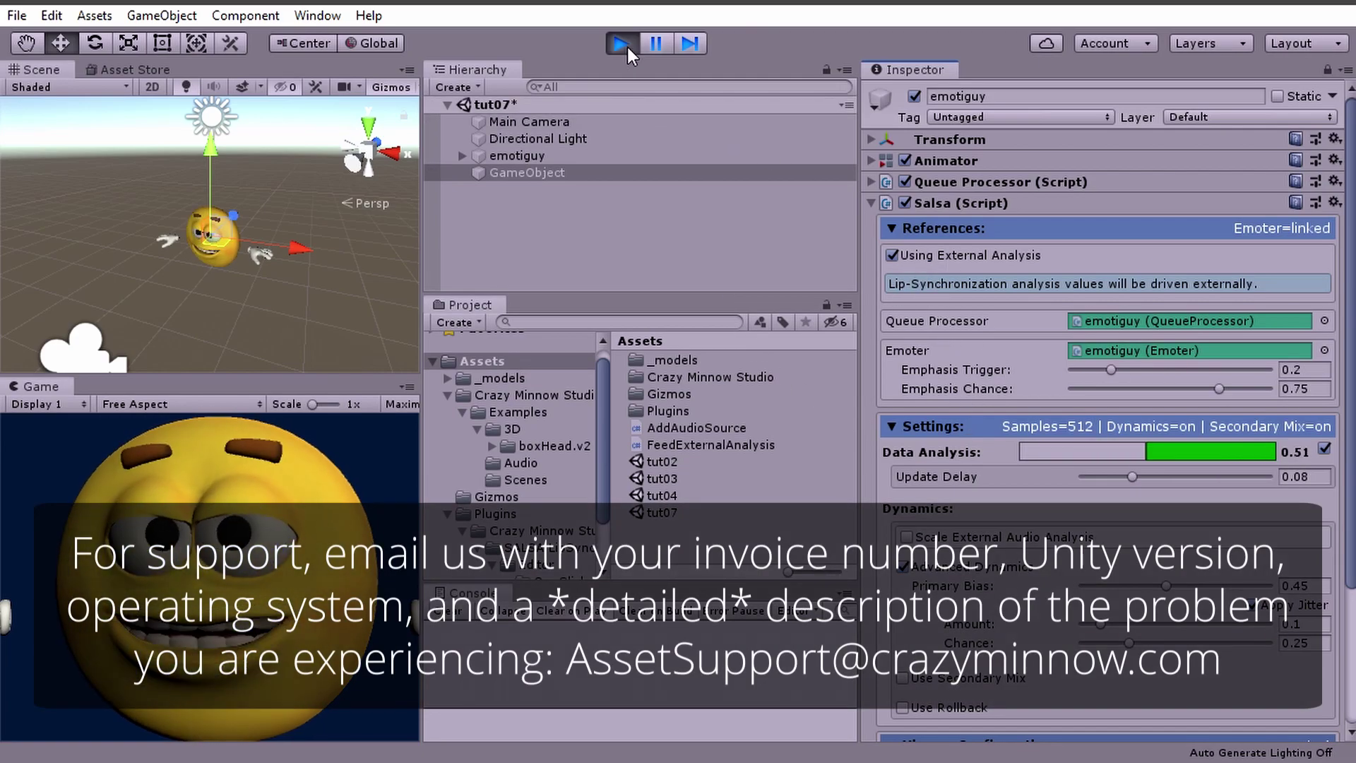
click(622, 44)
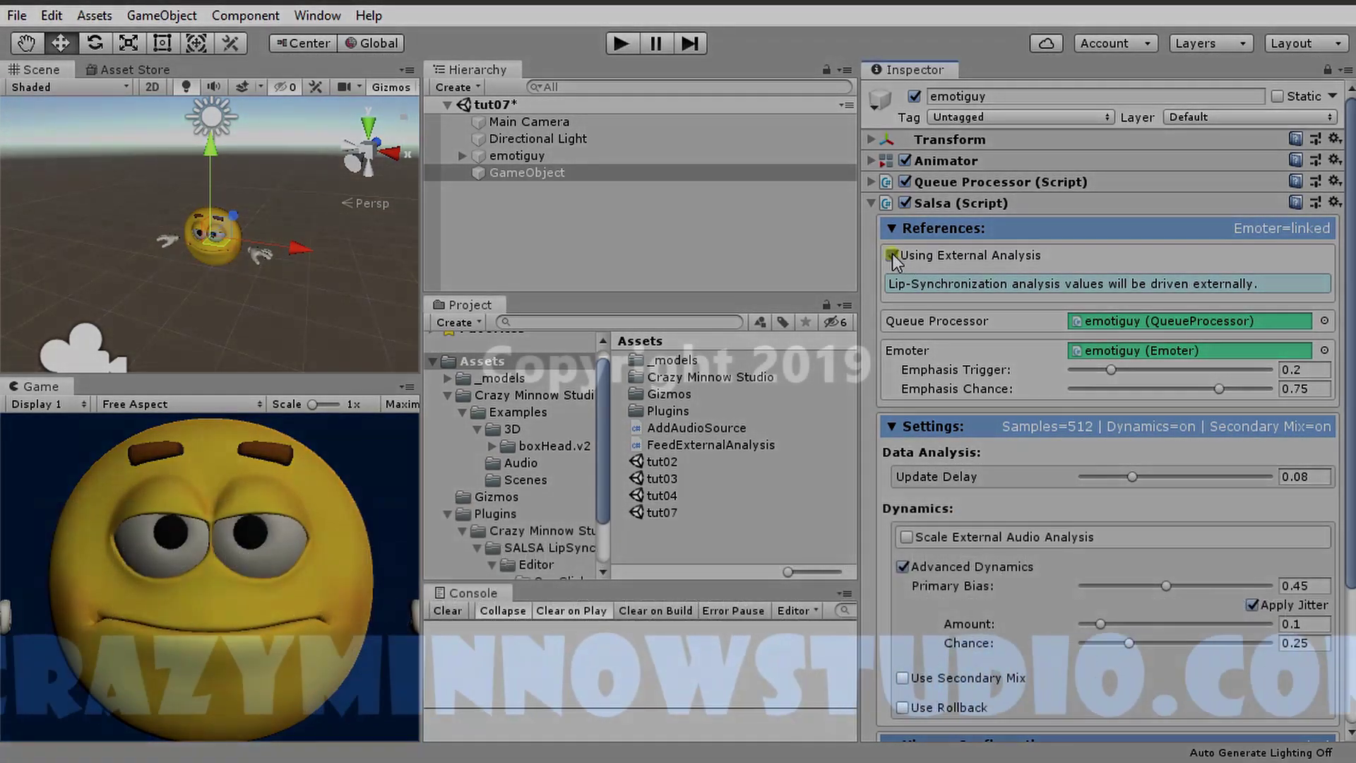
click(892, 254)
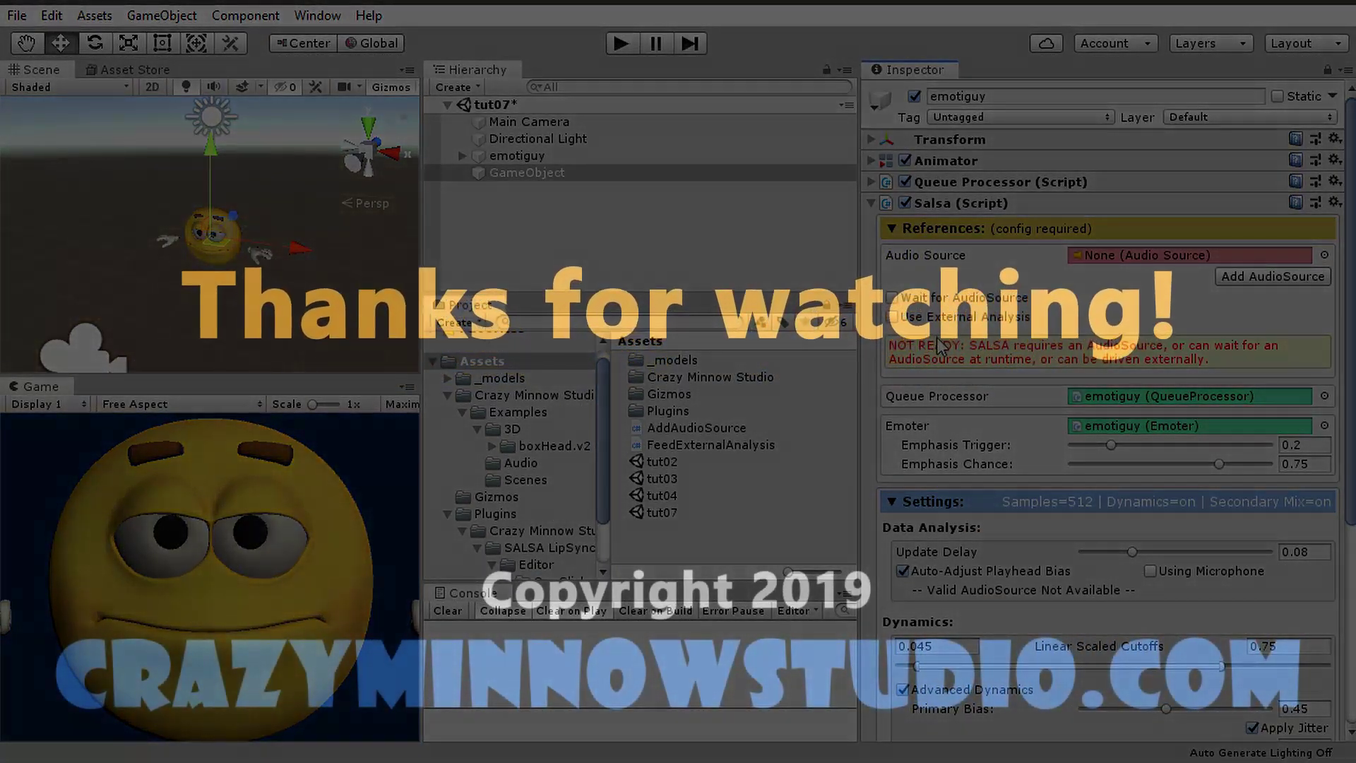